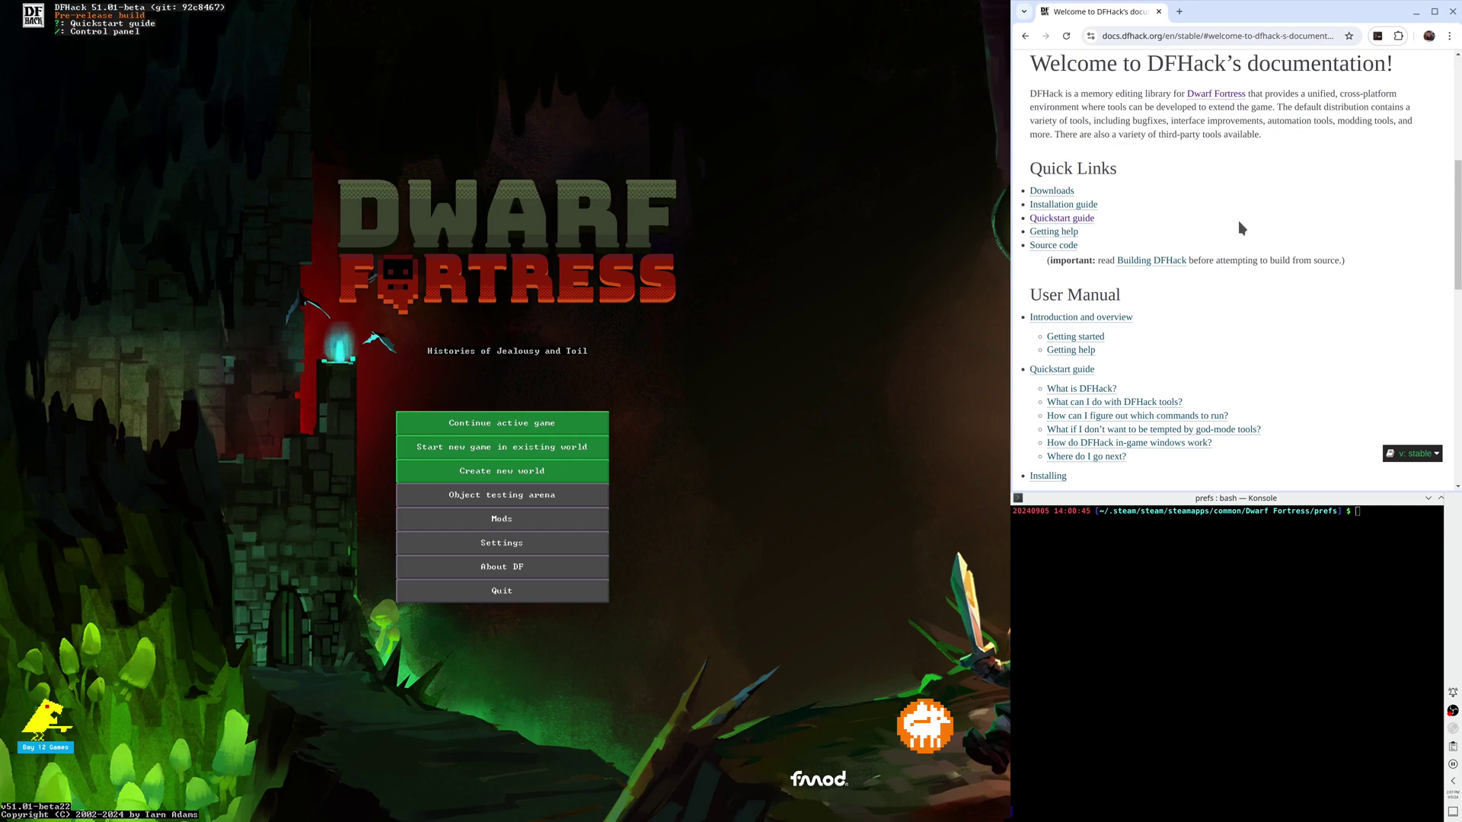
- Open the Dreamfort checklist spreadsheet through the Quickfort blueprint library guide on docs.dfhack.org
key(ctrl+l)
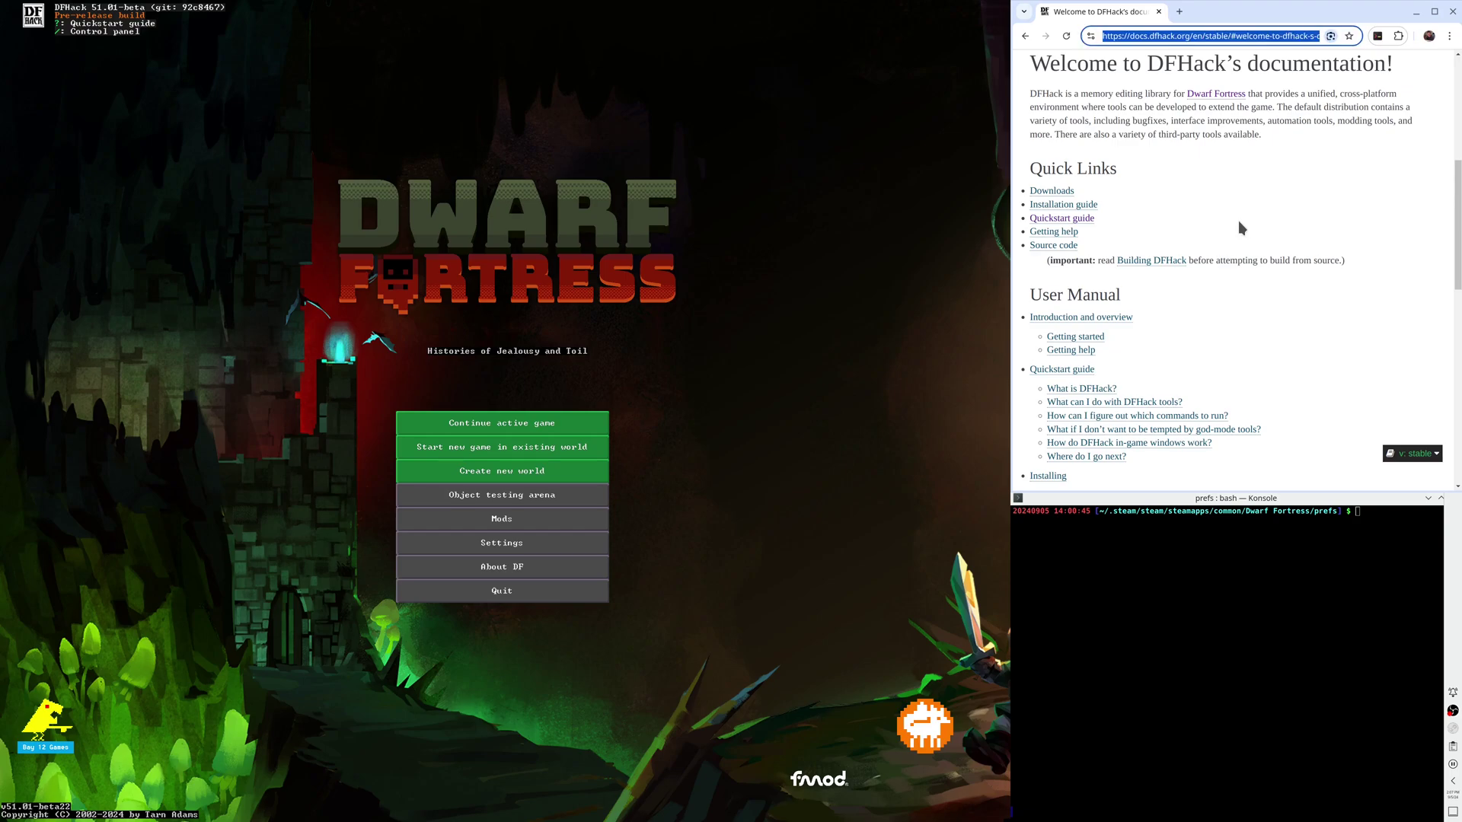
text(docs)
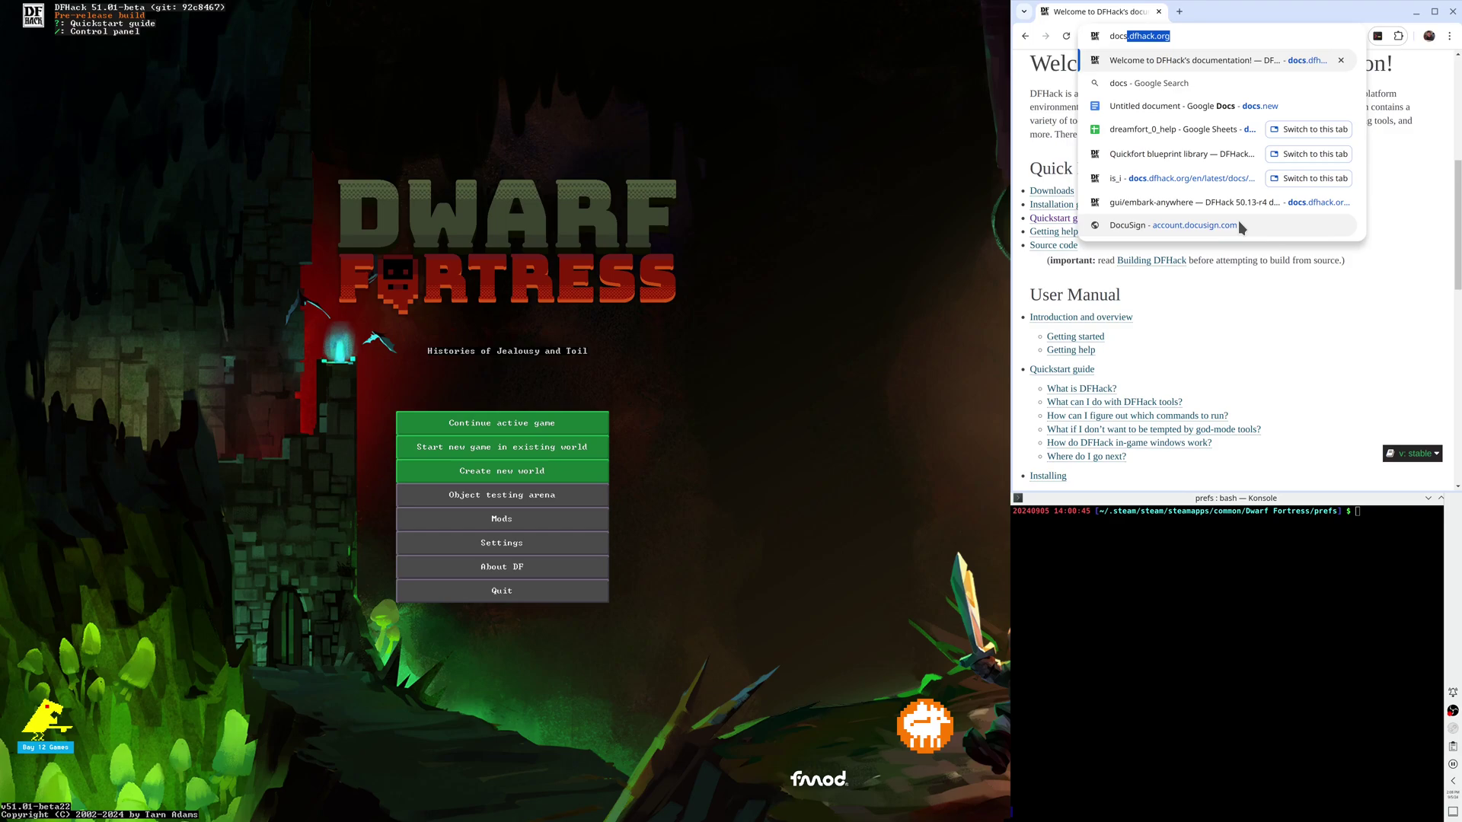
key(Return)
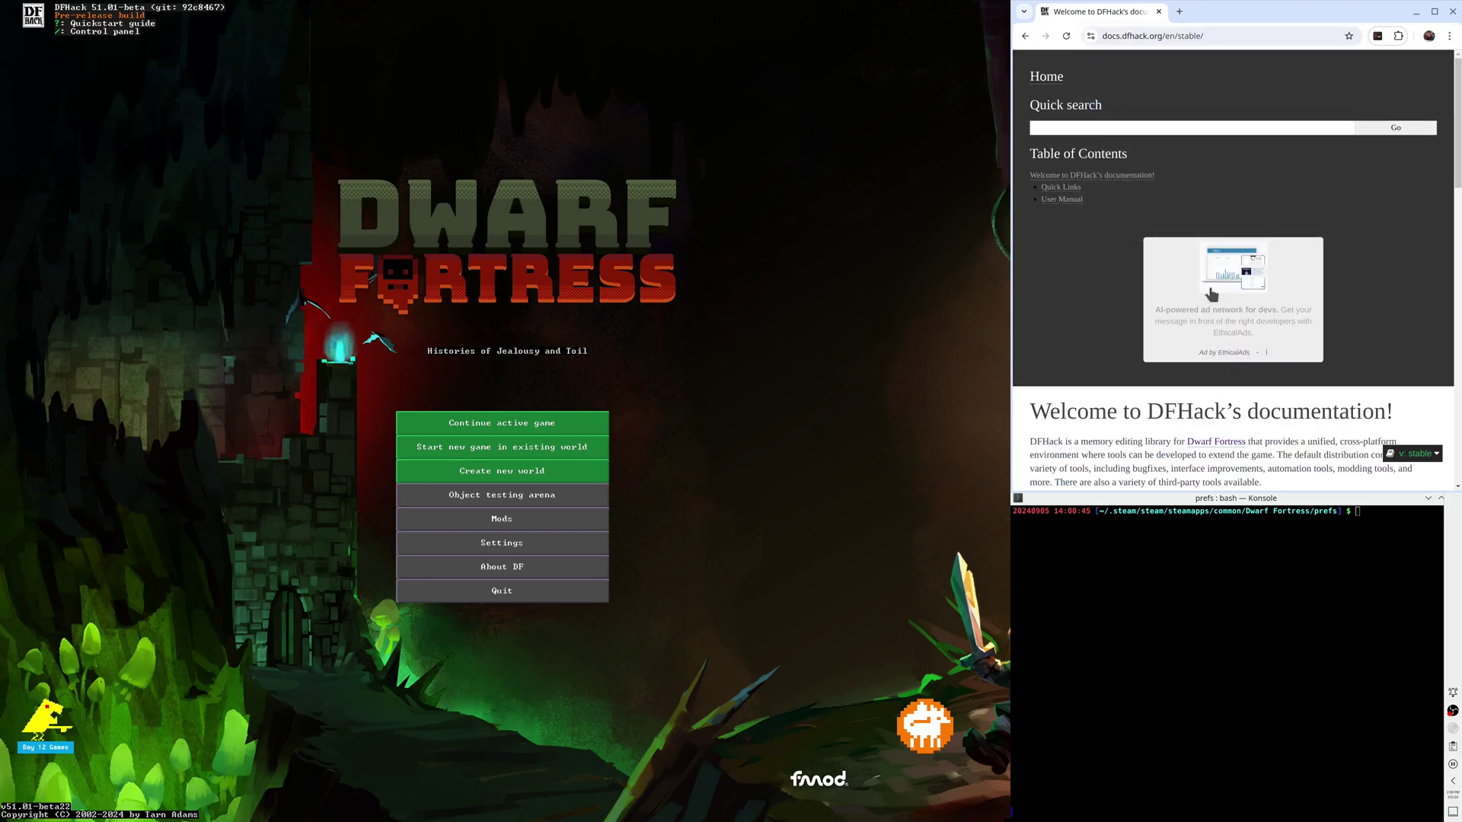
scroll(1191, 314, down, 4)
scroll(1190, 323, down, 5)
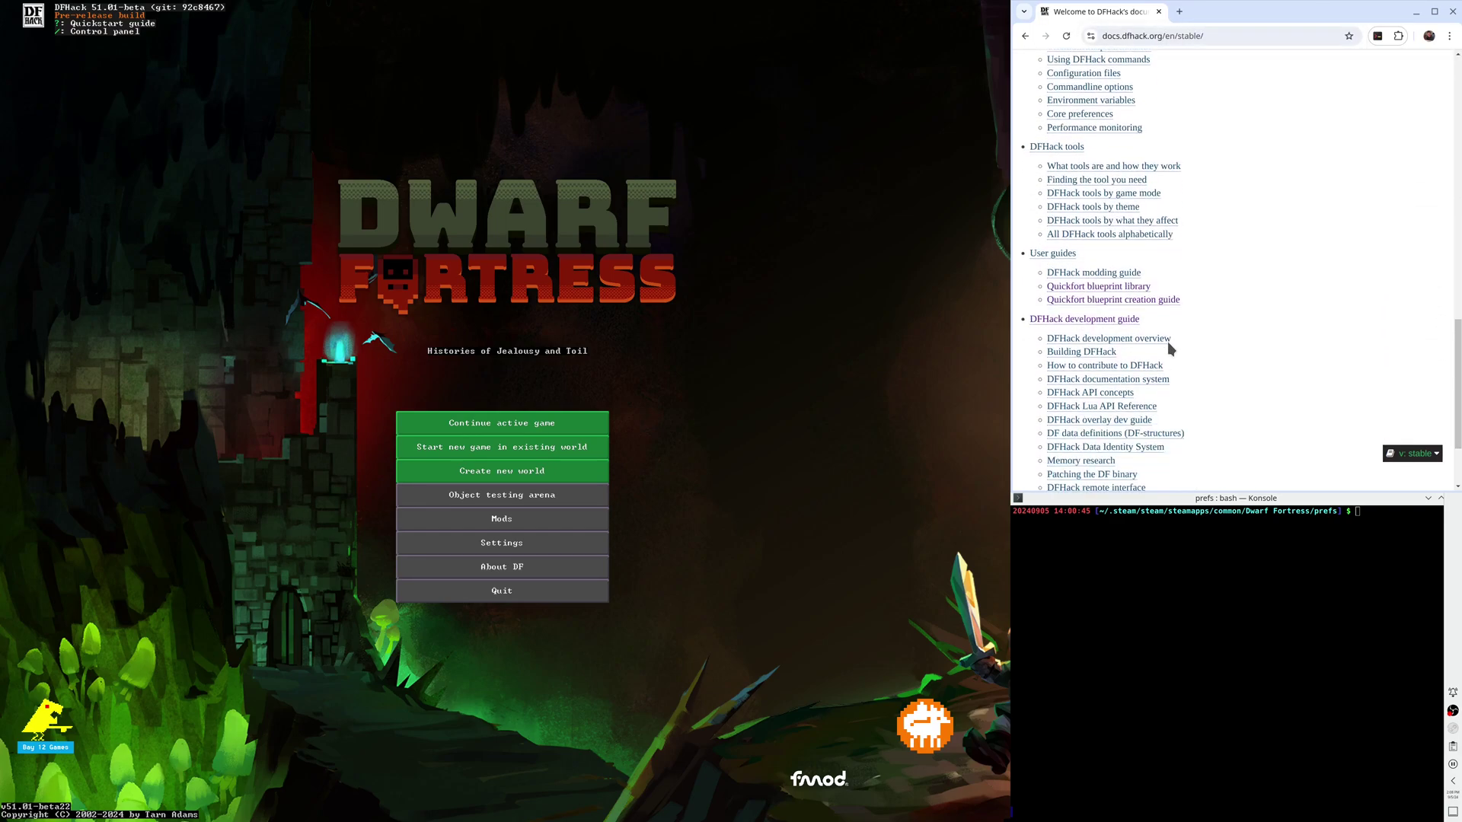
click(1117, 288)
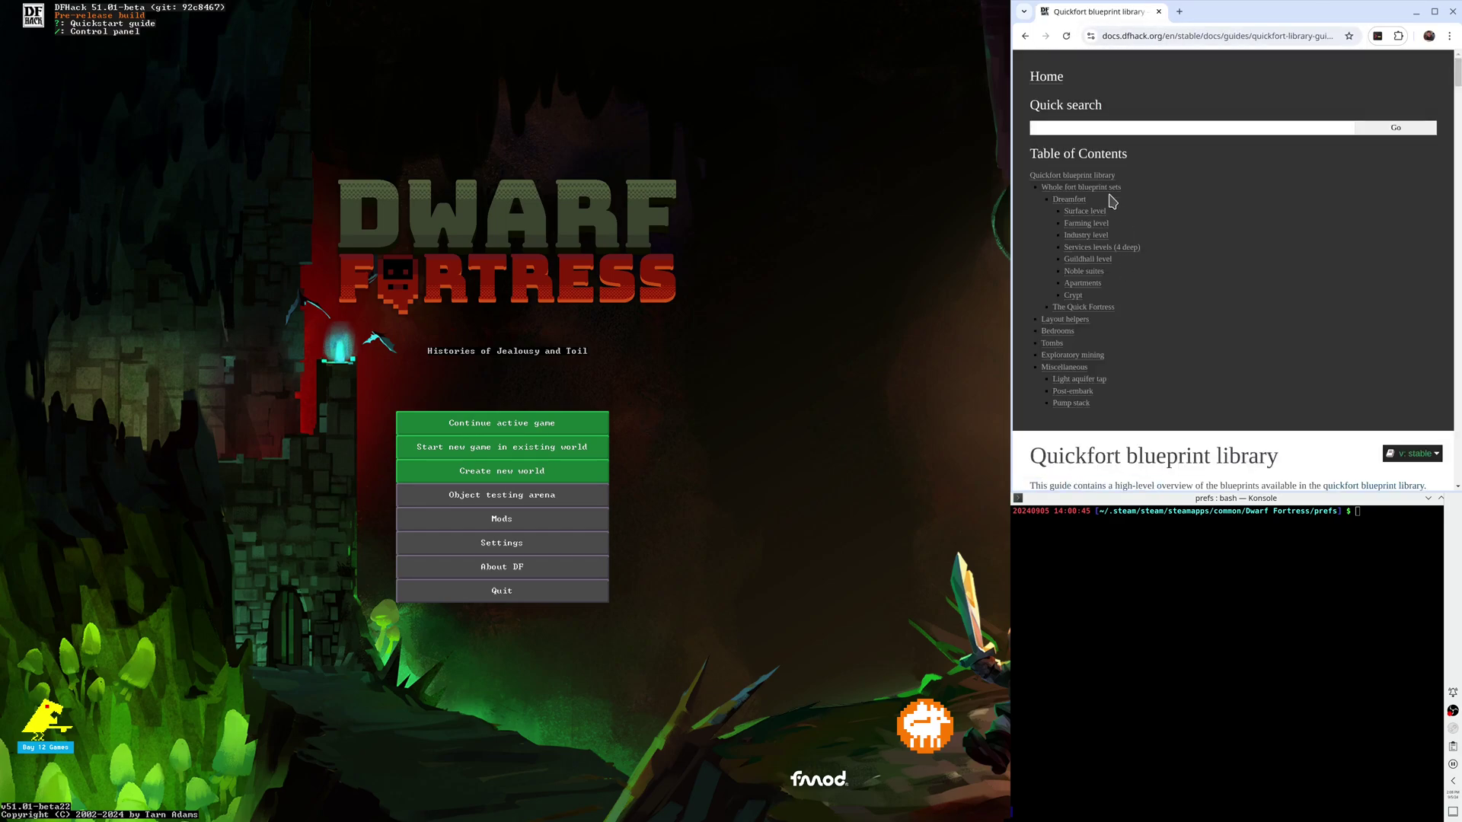
click(1071, 196)
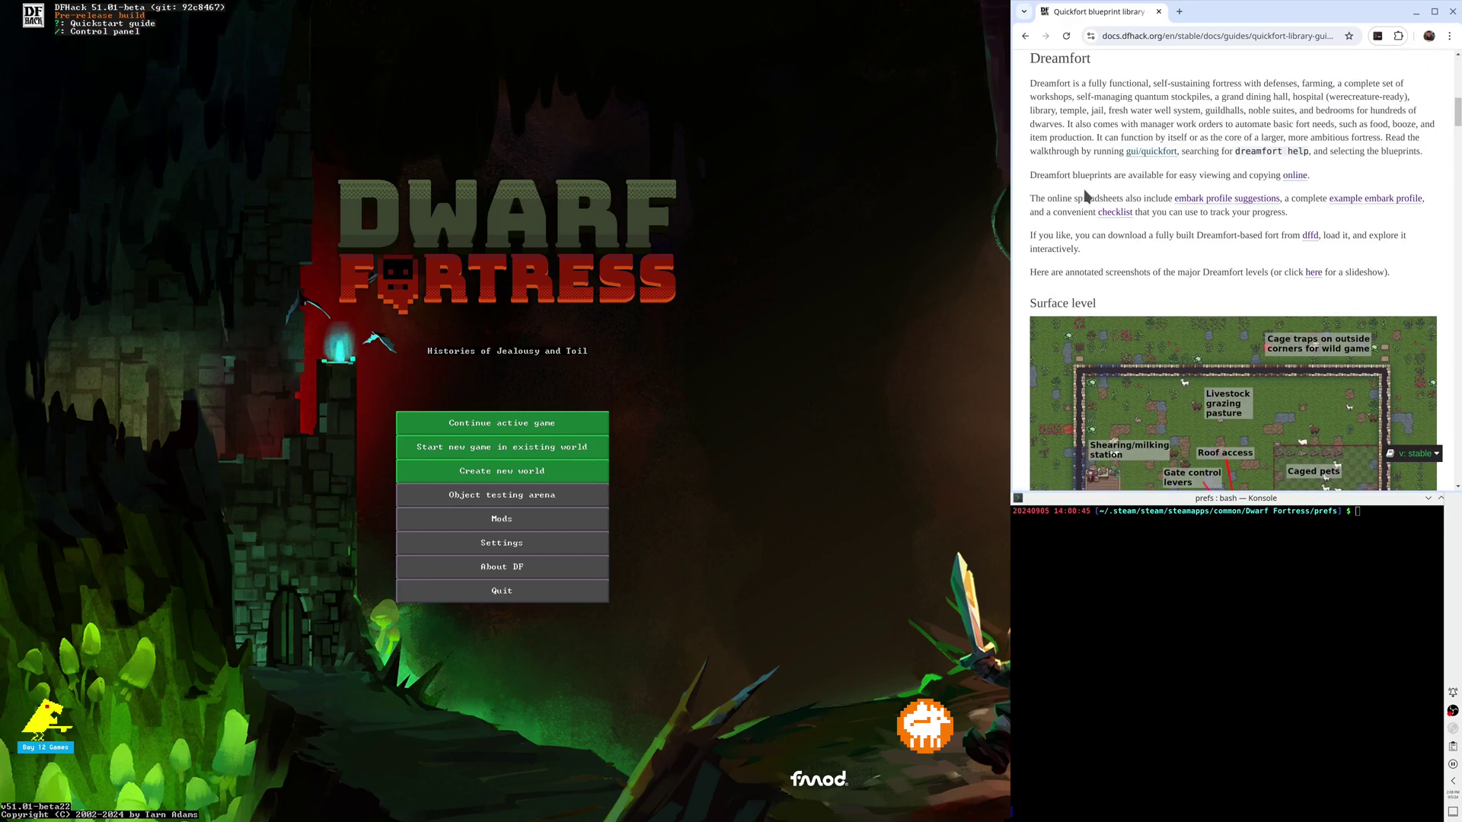
click(1123, 212)
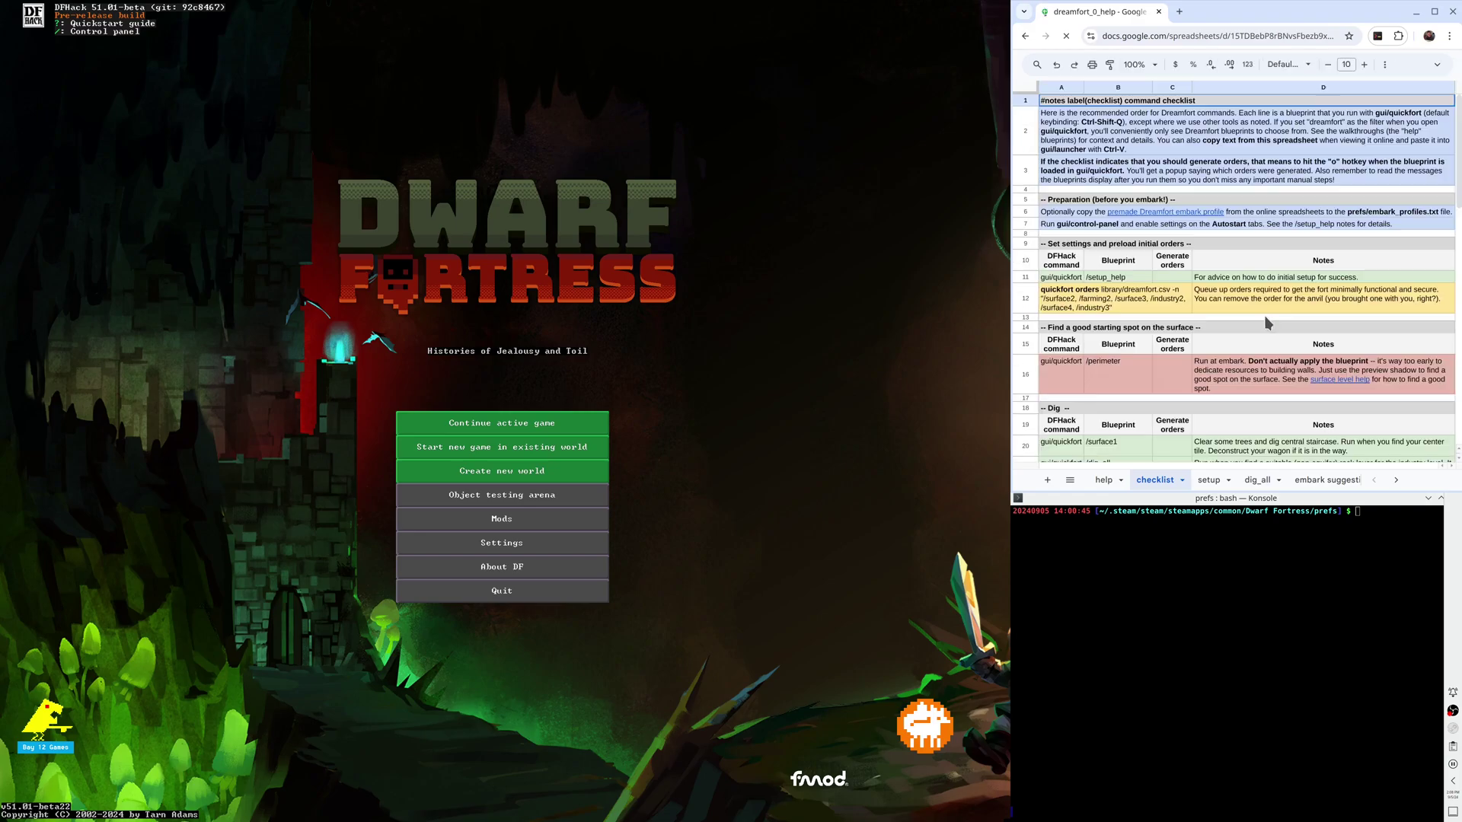
- Review the spreadsheet's help sheet and the Preparation entries in rows 5 to 7 of the checklist sheet
click(1103, 480)
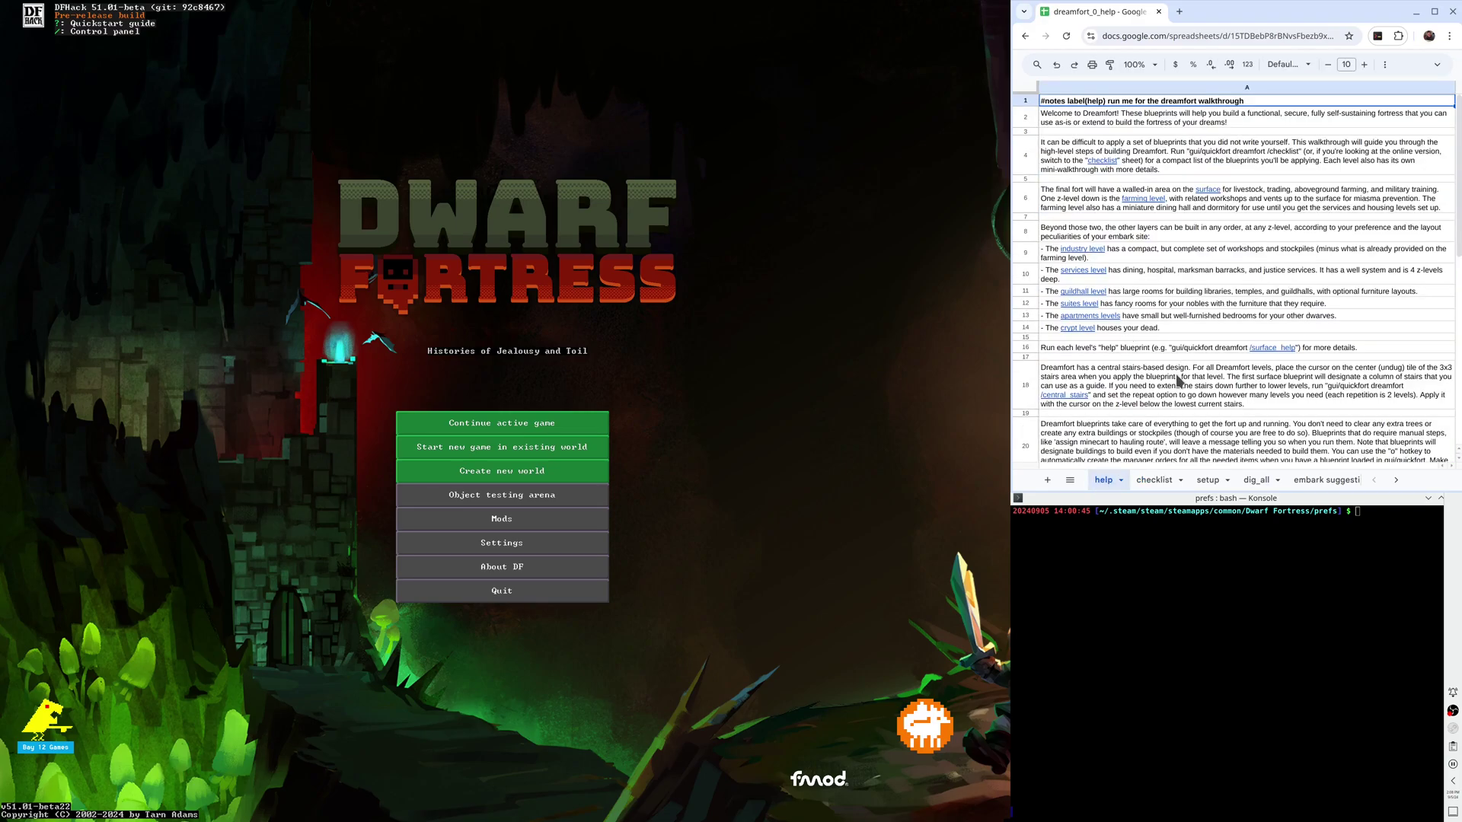
mouse_move(1180, 378)
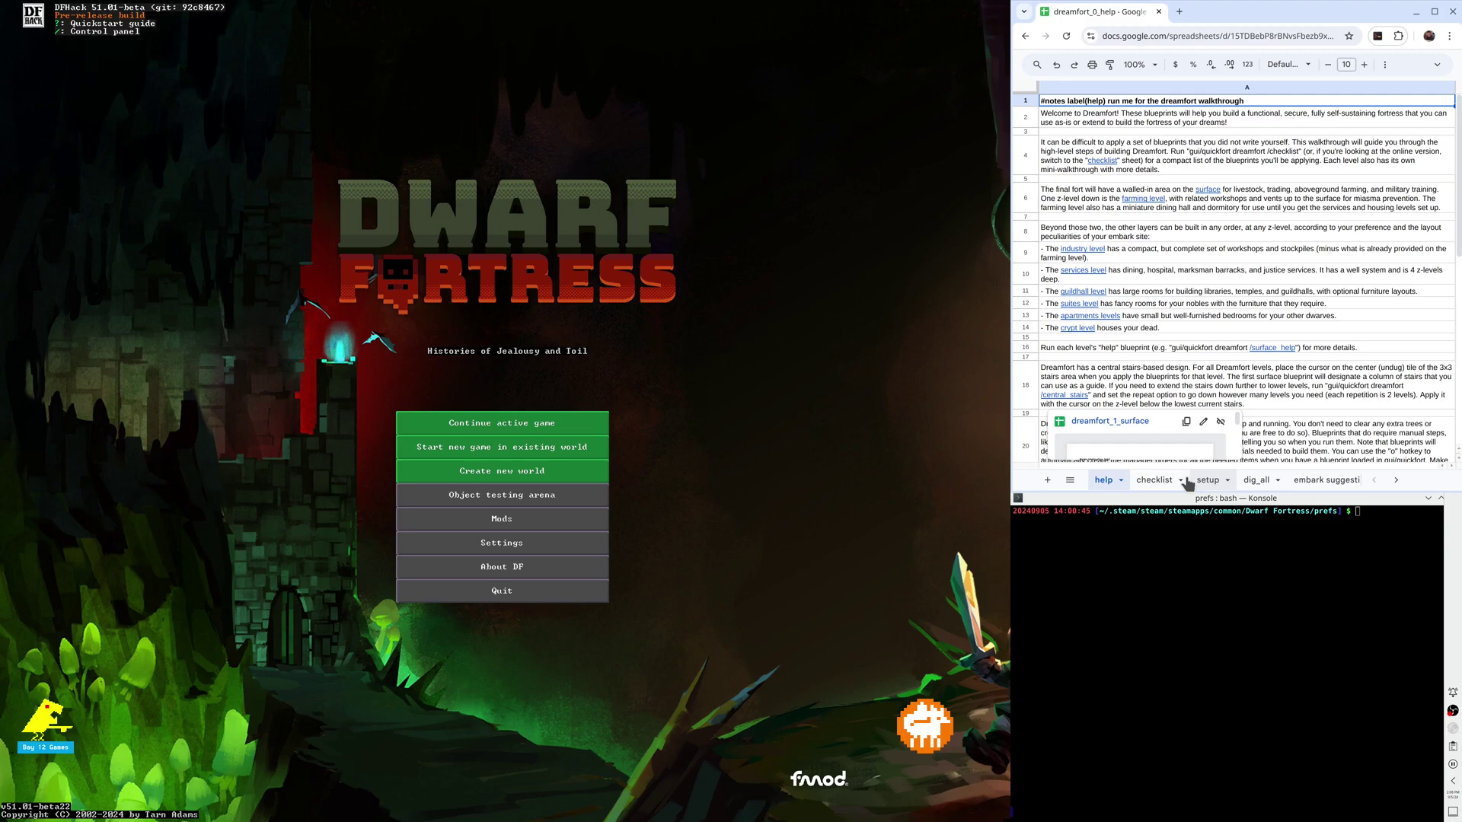
click(1157, 482)
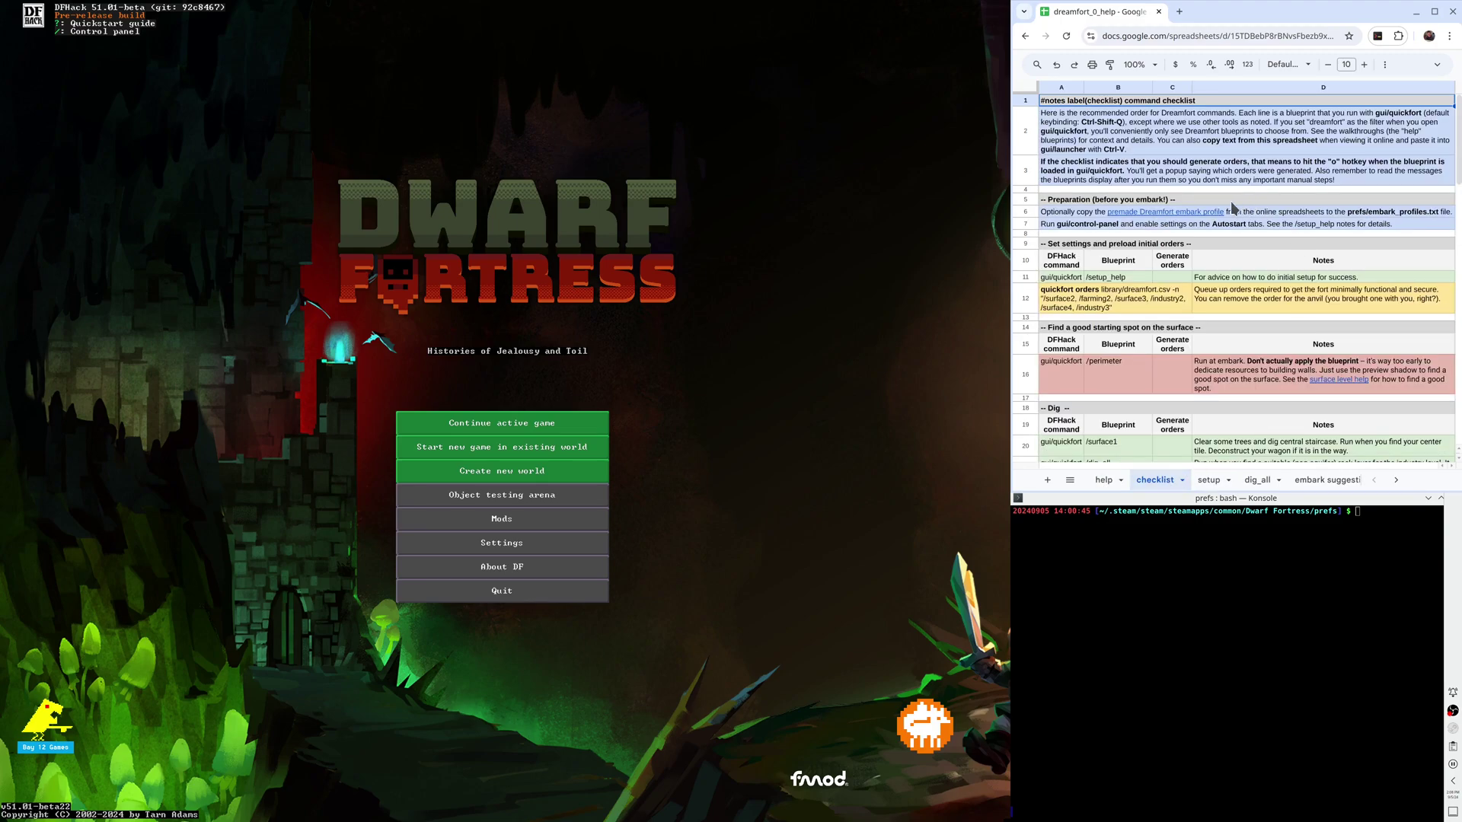
click(1197, 202)
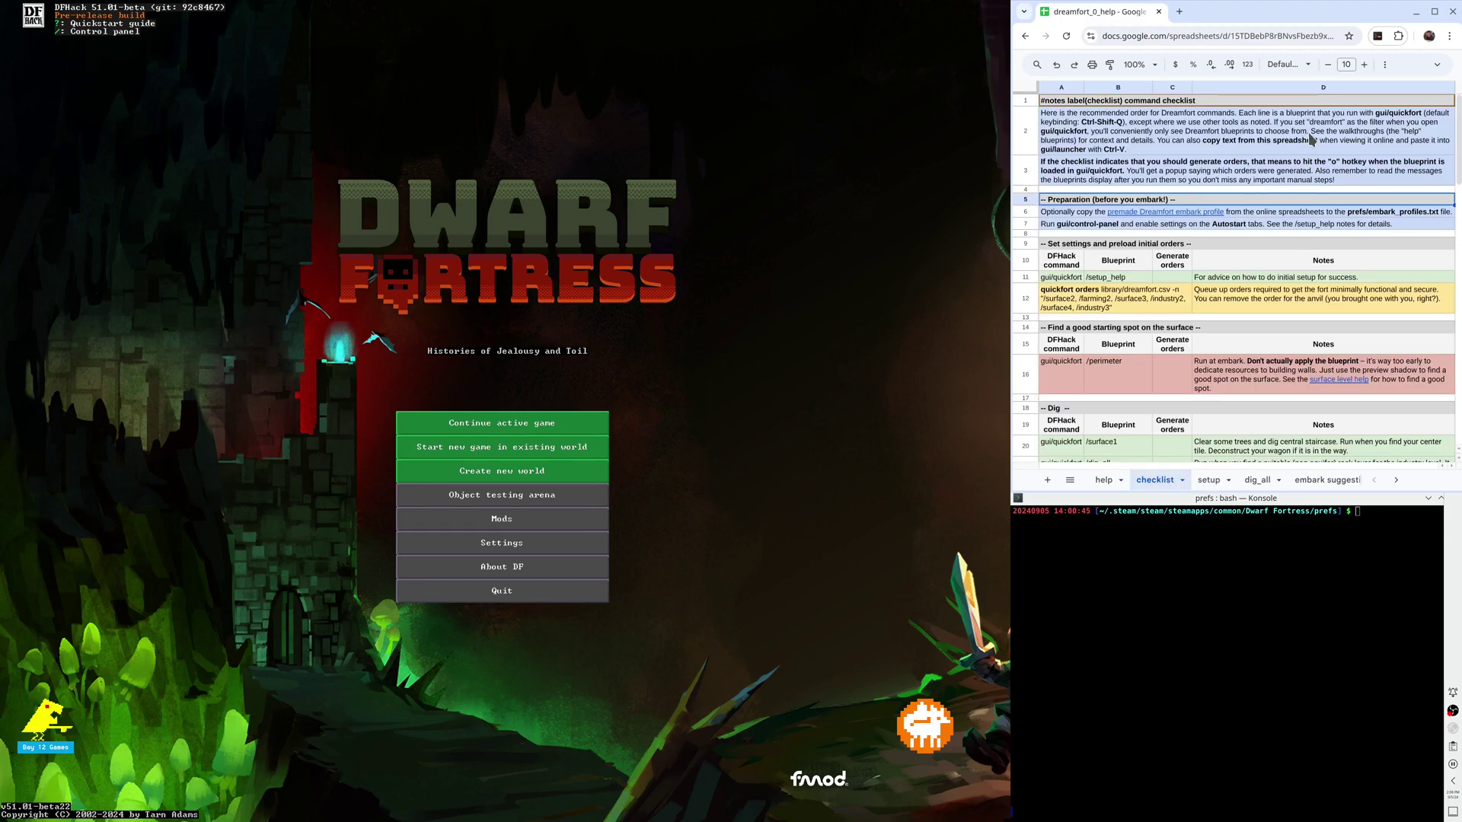
key(shift+Down)
key(shift+Down)
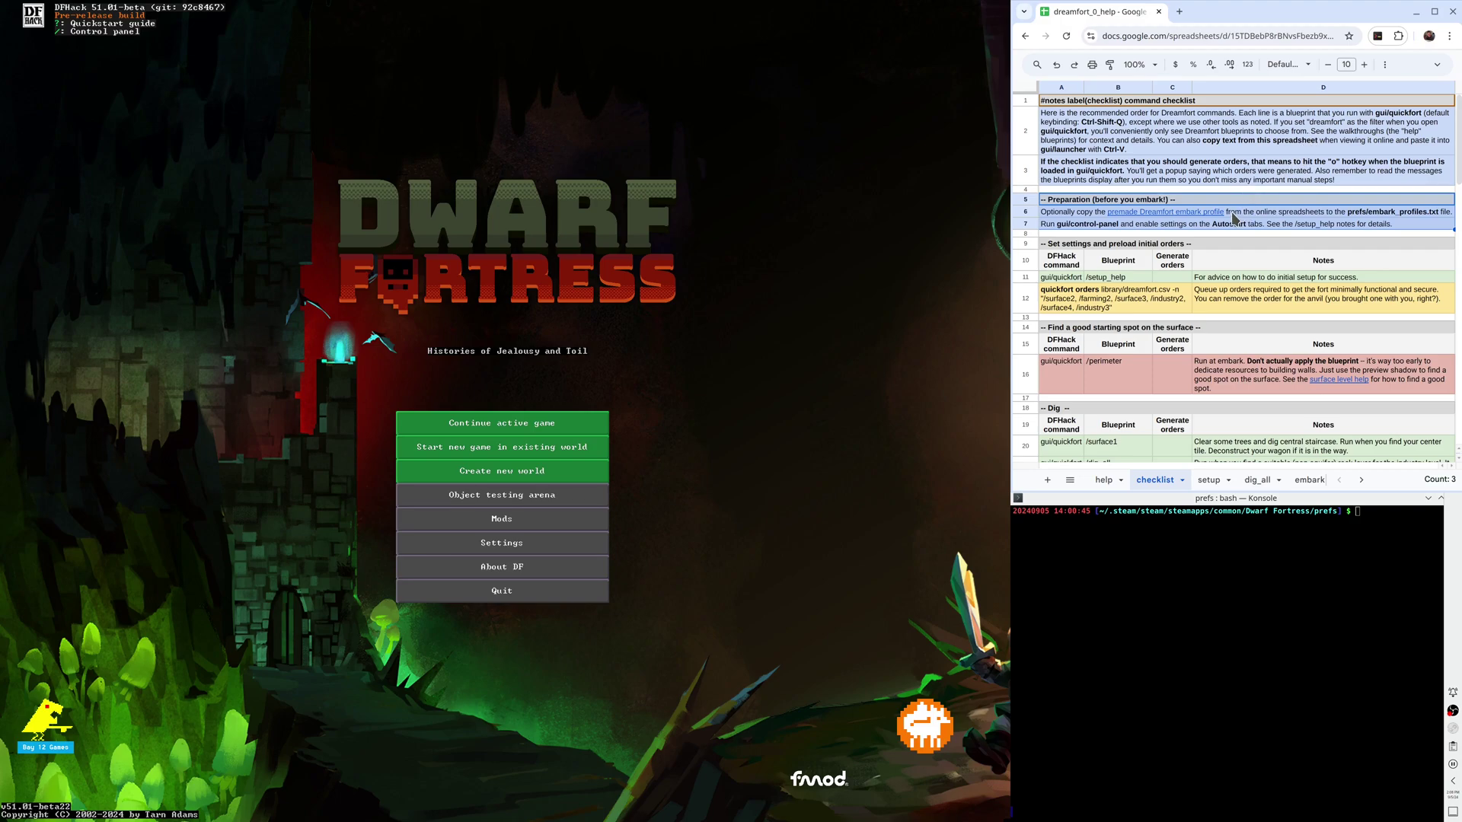
mouse_move(1235, 218)
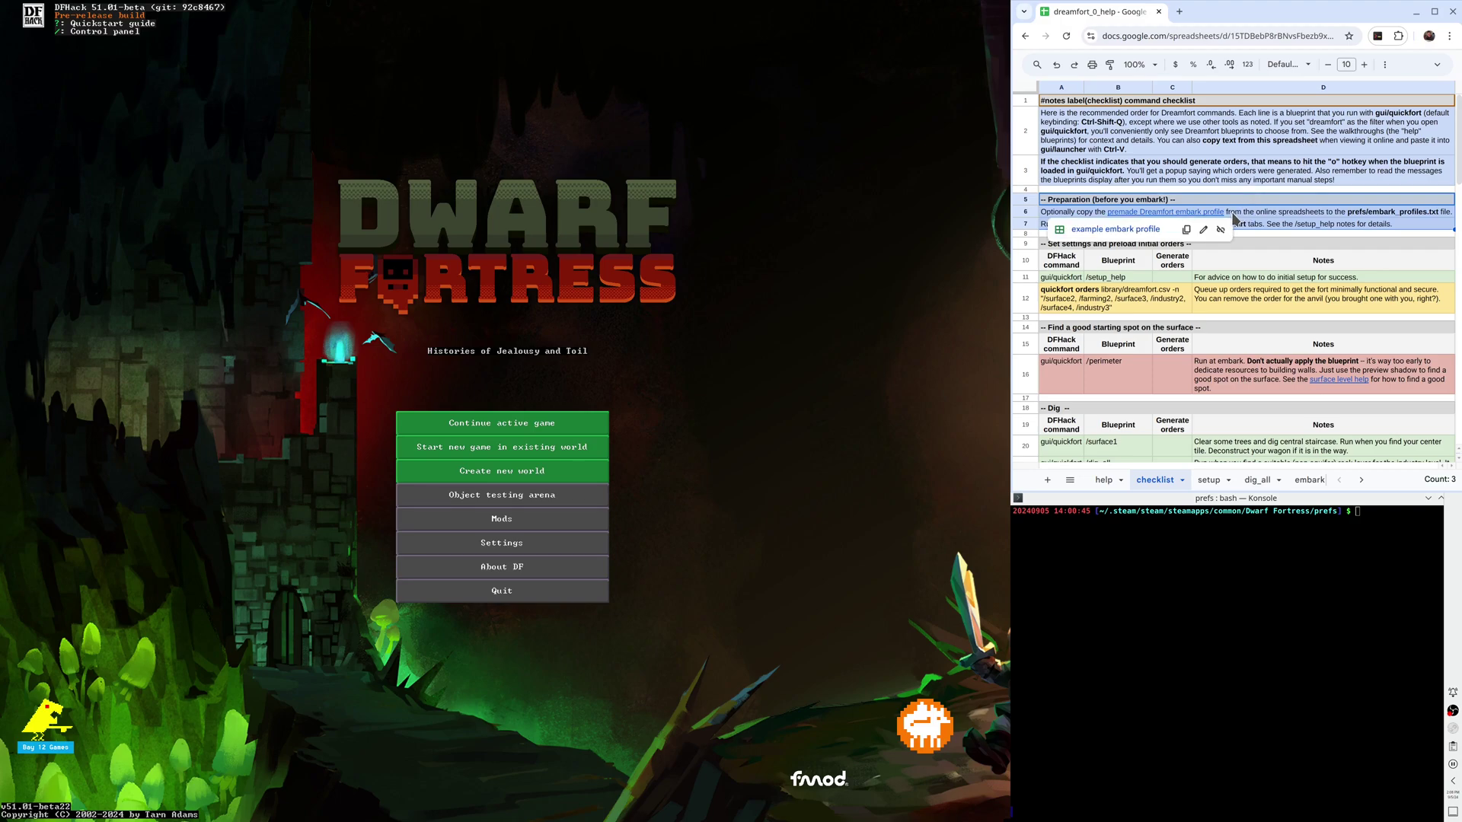
click(1237, 225)
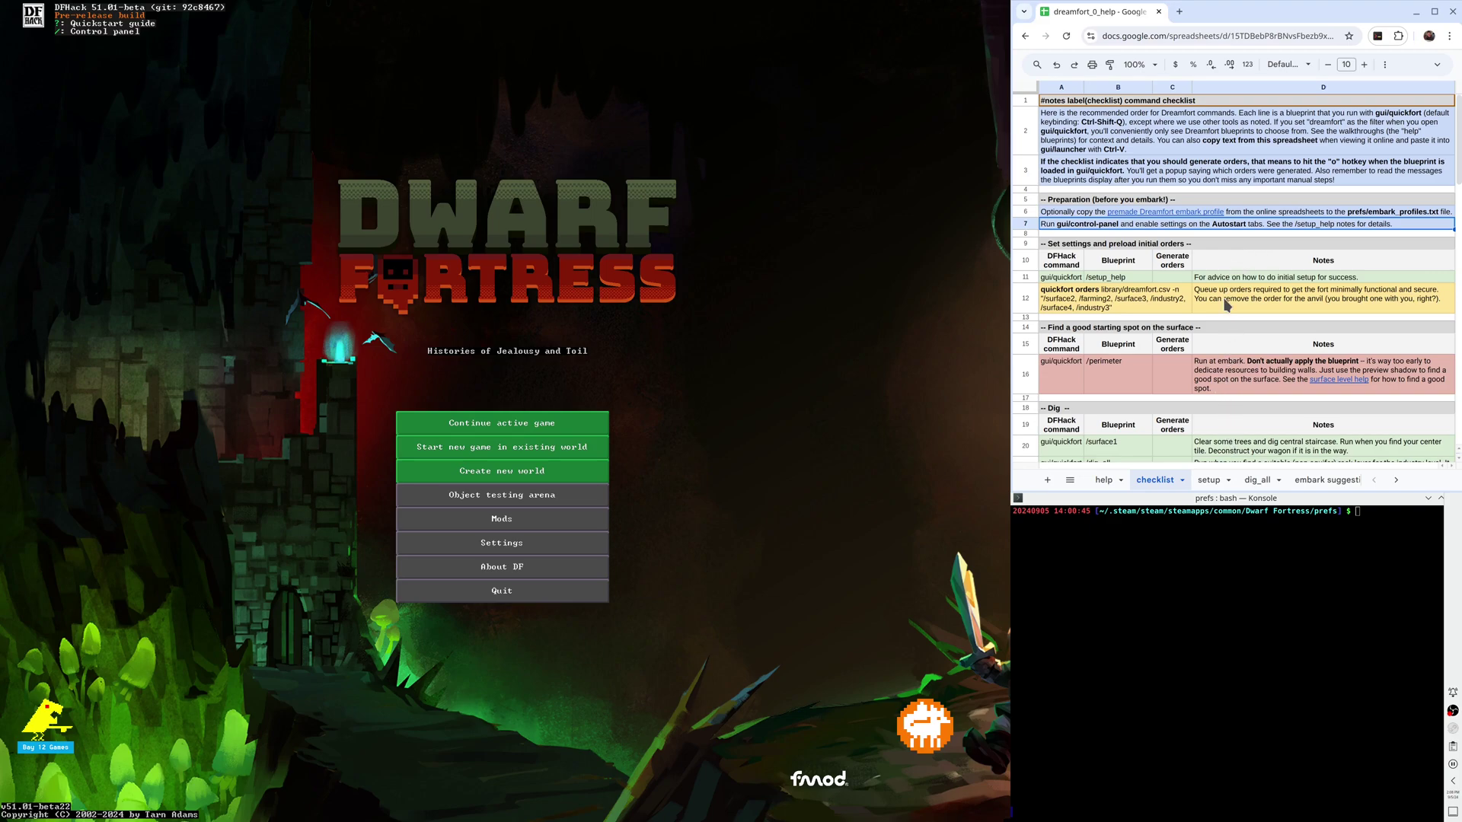
- Copy the Dreamfort profile lines in rows 2 to 48 of the example embark profile sheet
click(1395, 480)
click(1295, 481)
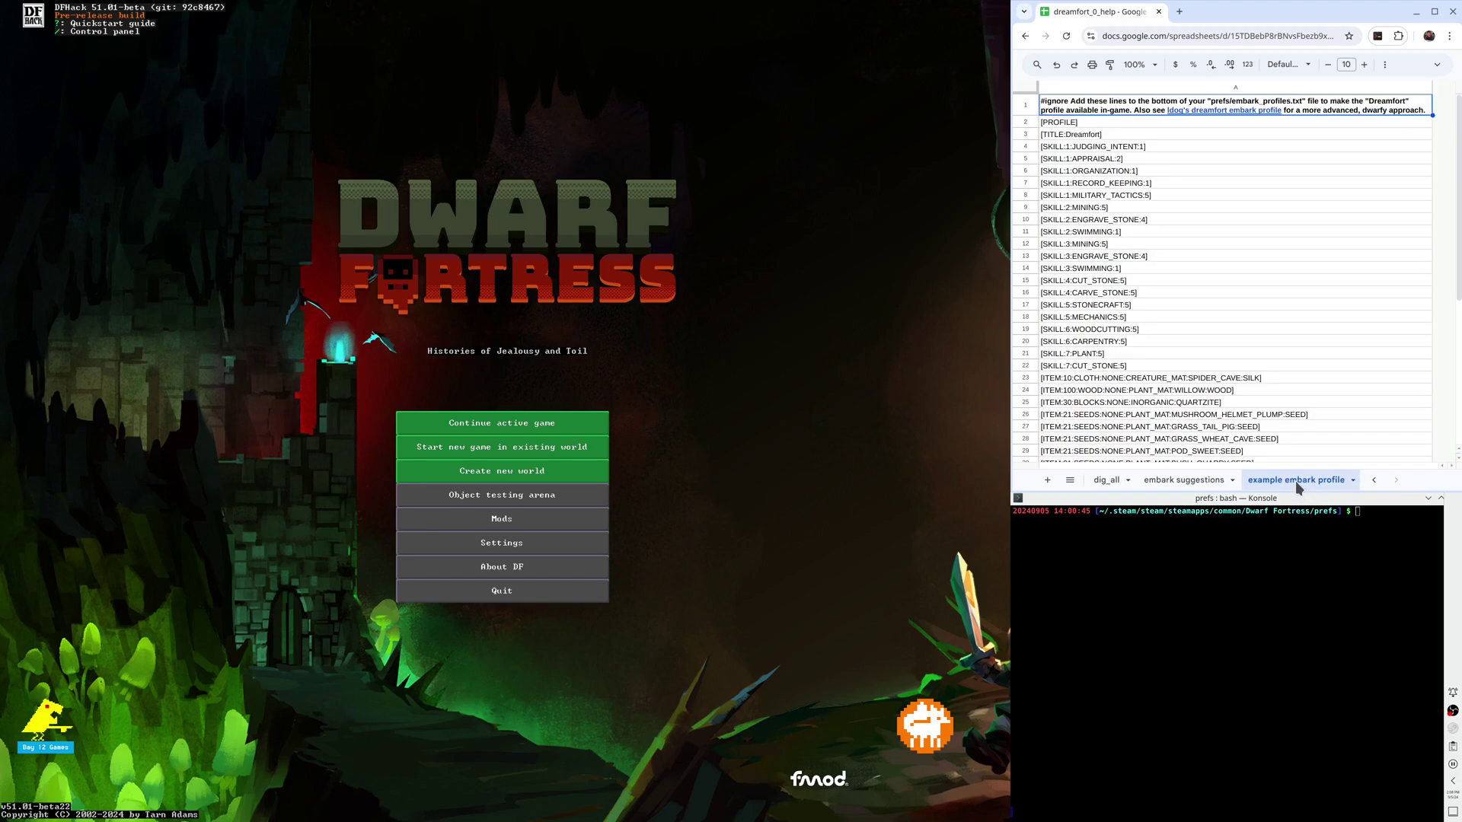
click(1105, 124)
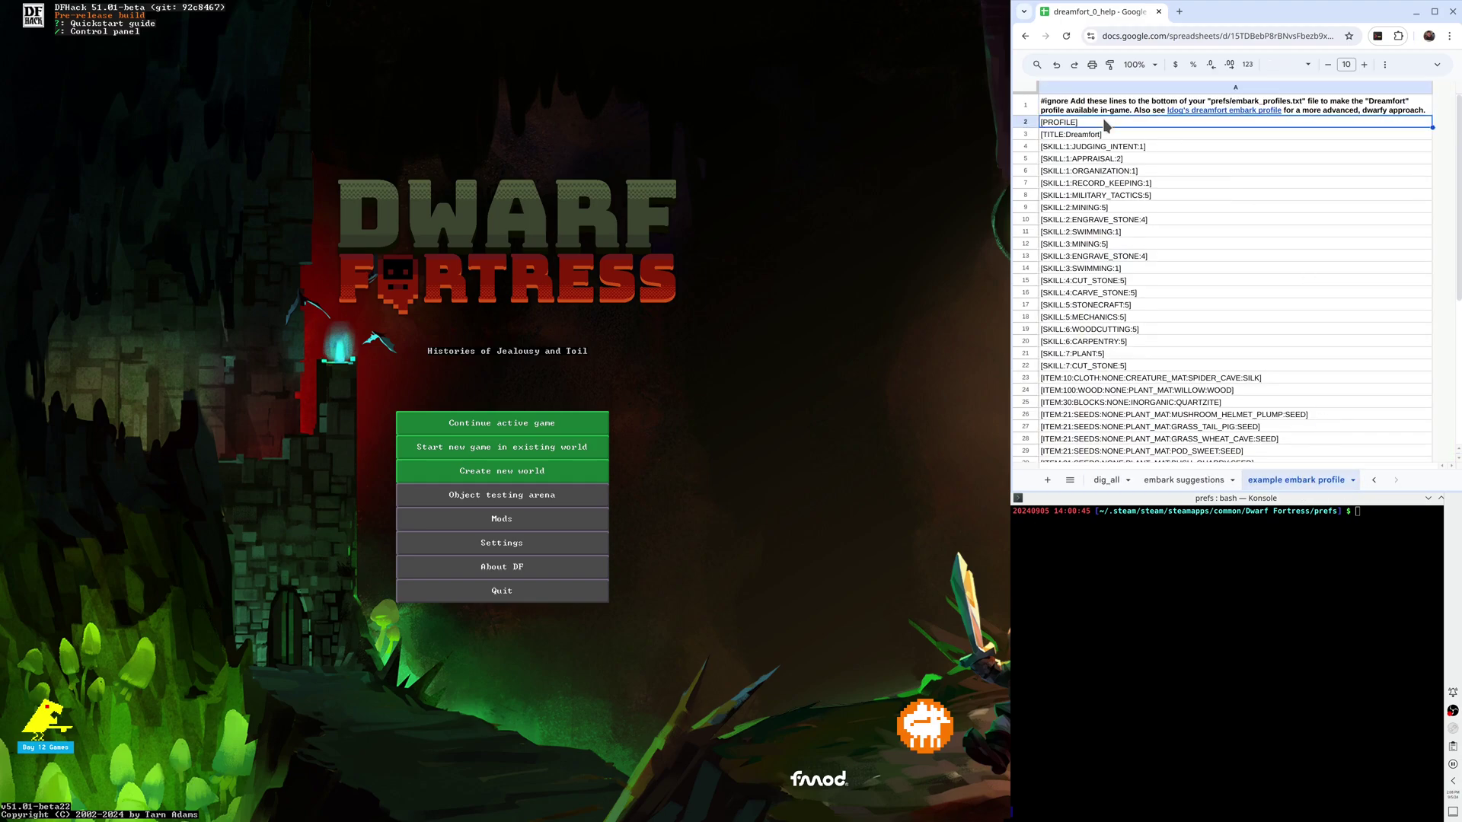
scroll(1176, 368, down, 5)
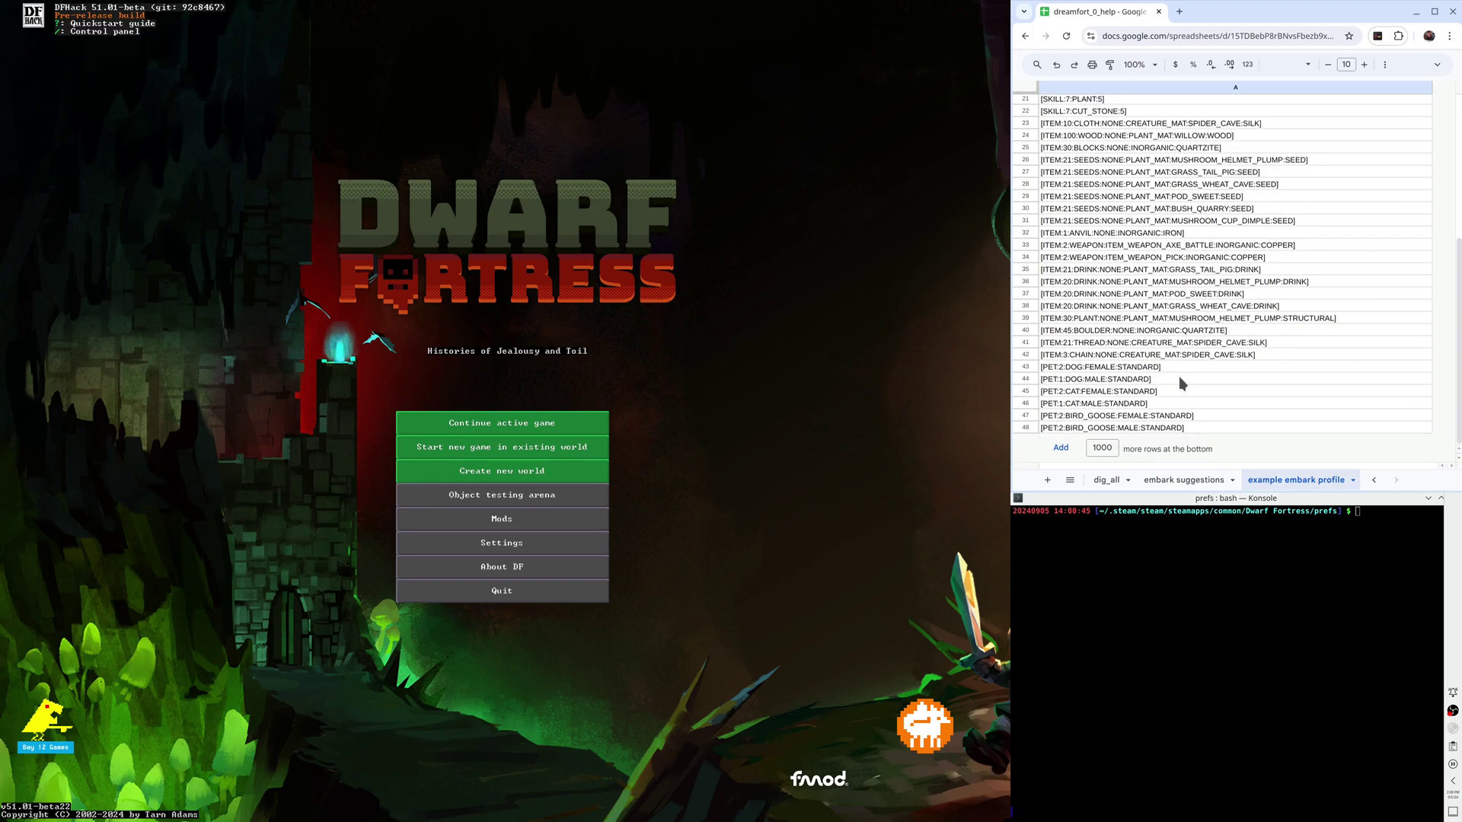
shift+click(1165, 428)
key(ctrl+c)
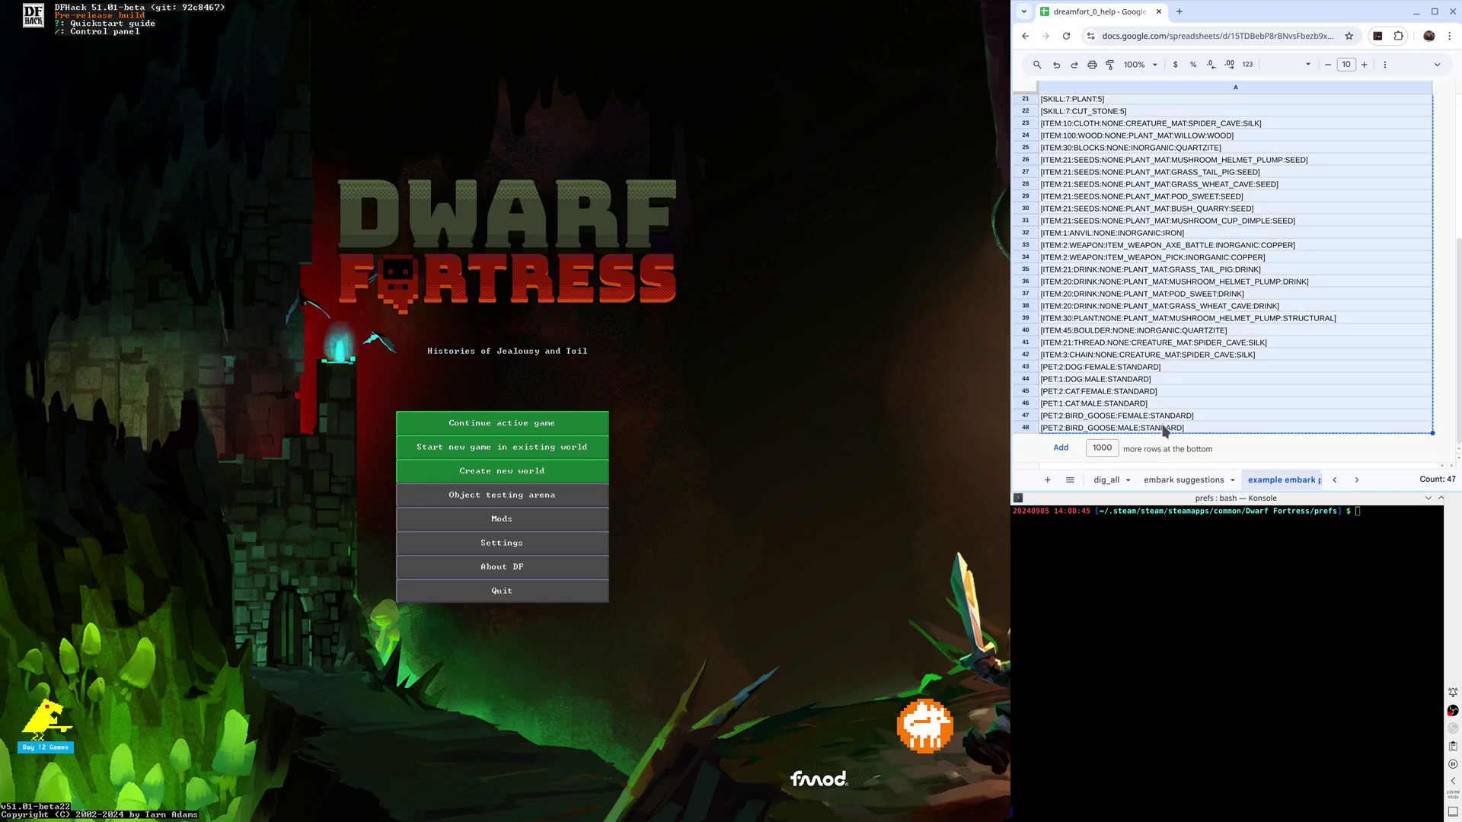
- Switch to the Konsole terminal and list the files in the Dwarf Fortress prefs folder
click(1196, 569)
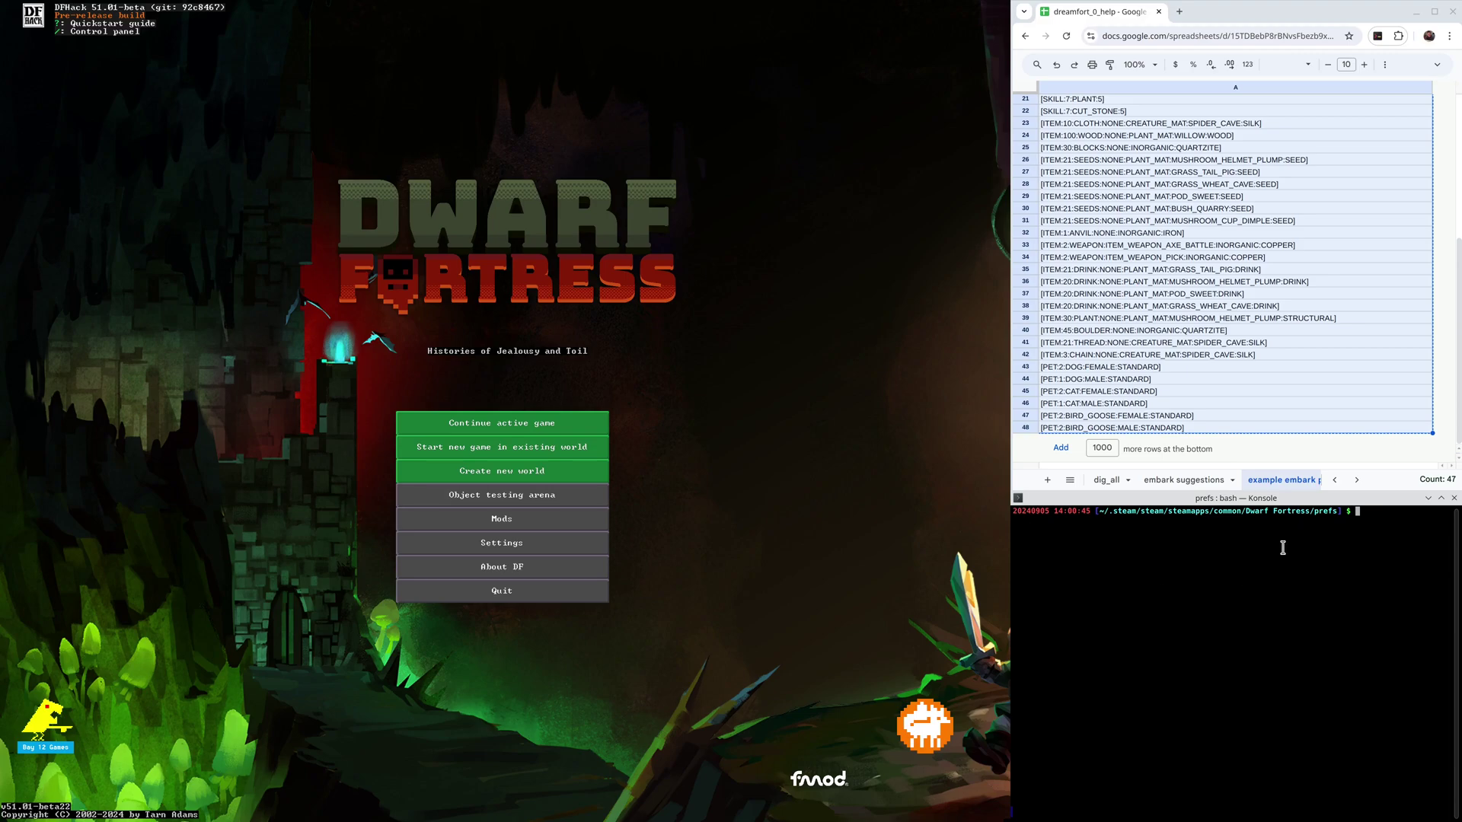
text(ll)
key(Return)
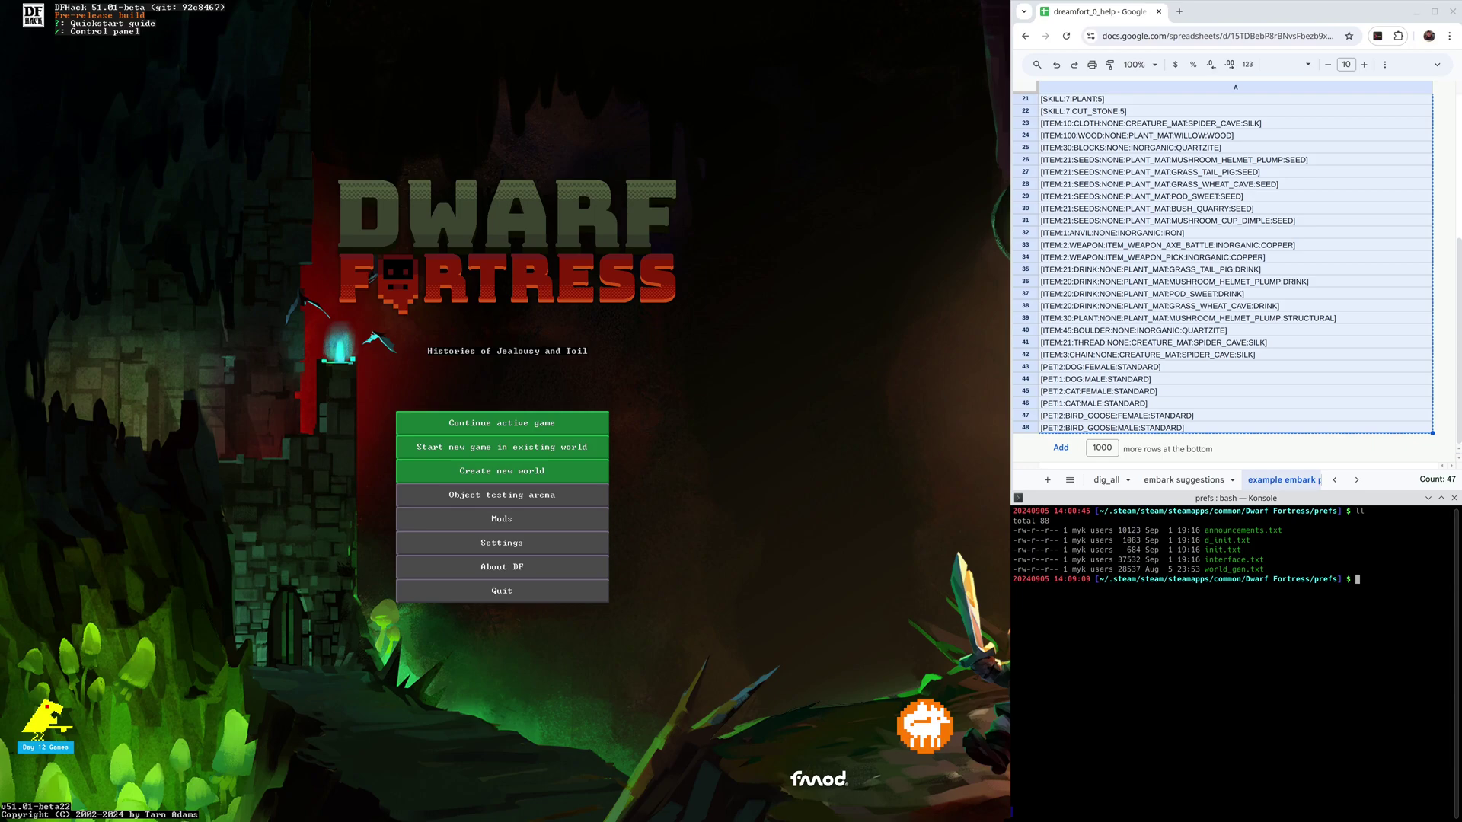
- Create embark_profiles.txt in vi with the copied profile lines, save it, and list the prefs folder again
text(vi embark_profiles.txt)
key(Return)
key(i)
key(ctrl+shift+v)
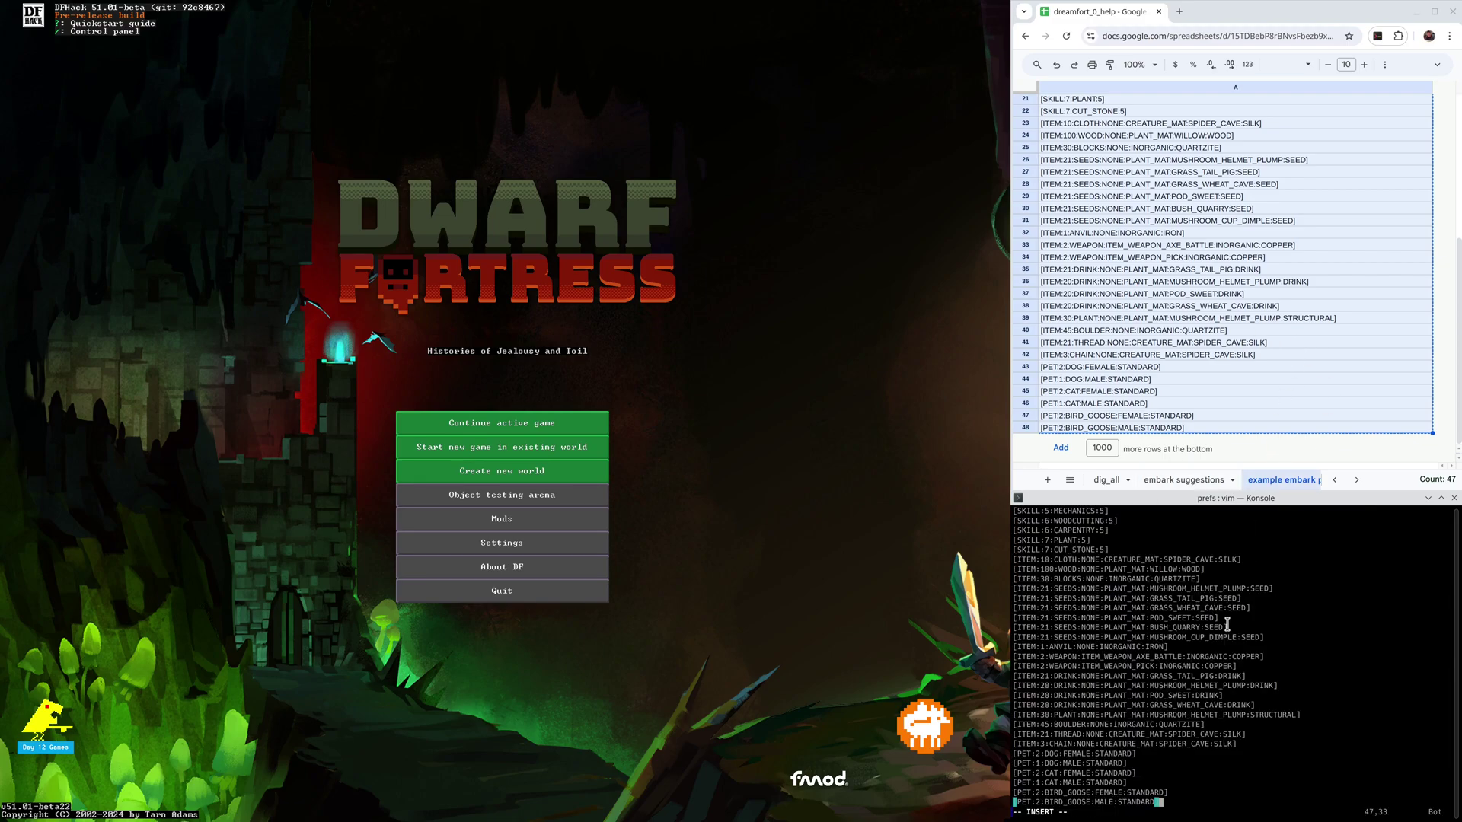
key(Escape)
text(:wq)
key(Return)
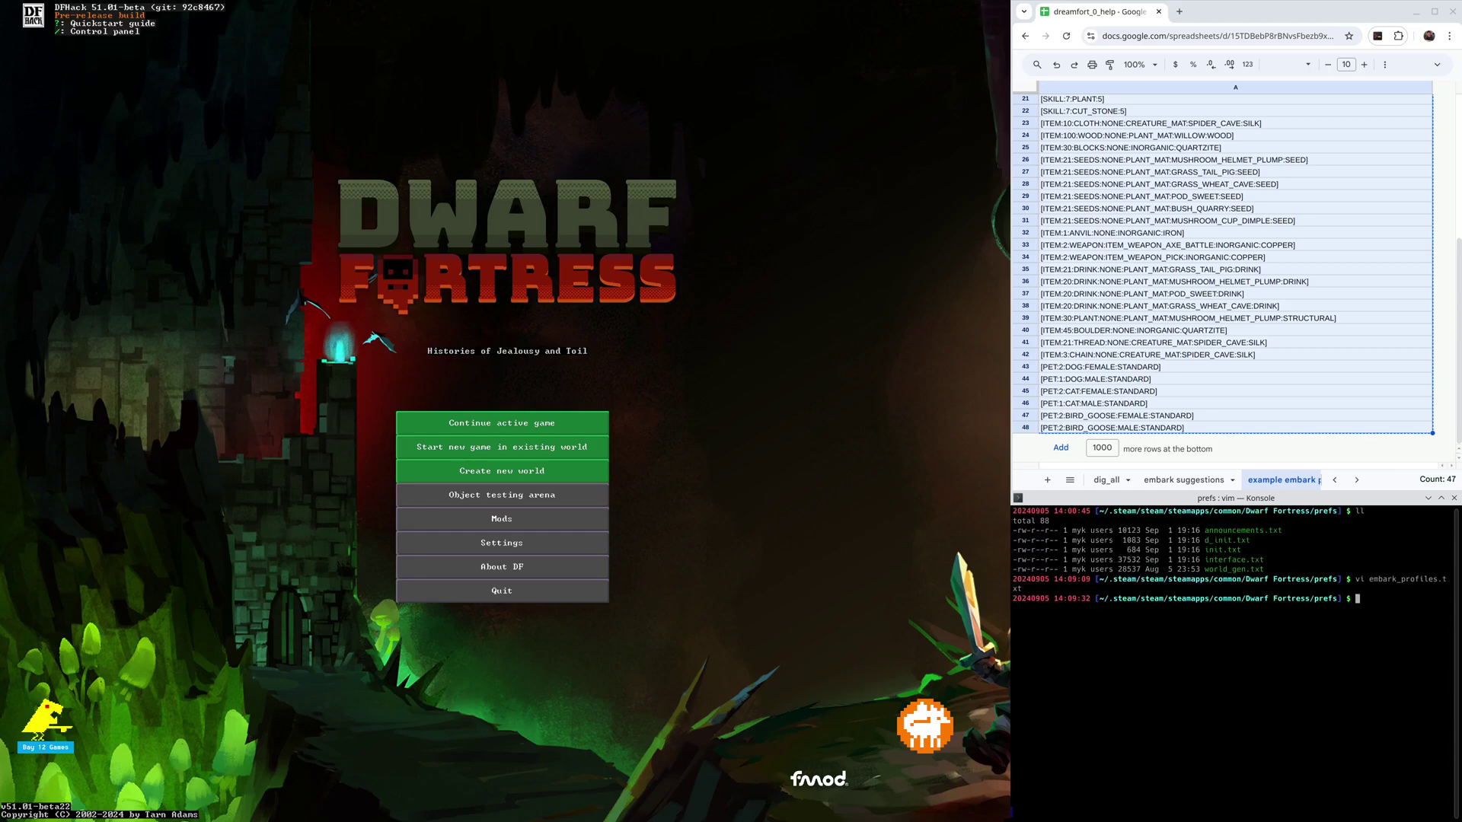
text(ll)
key(Return)
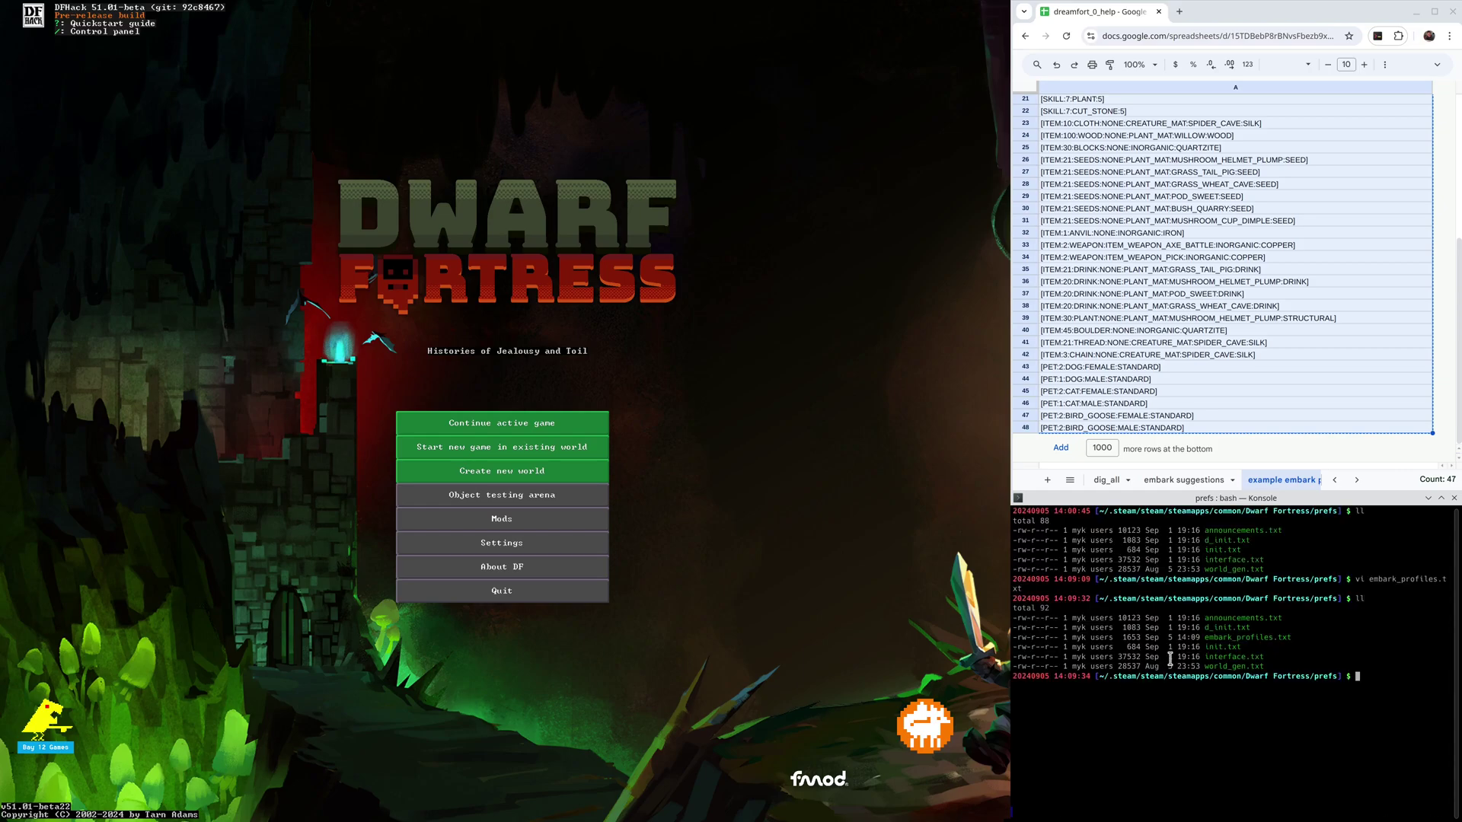
- Switch back to the browser and extend its window down over the terminal to the full screen height
key(alt+Tab)
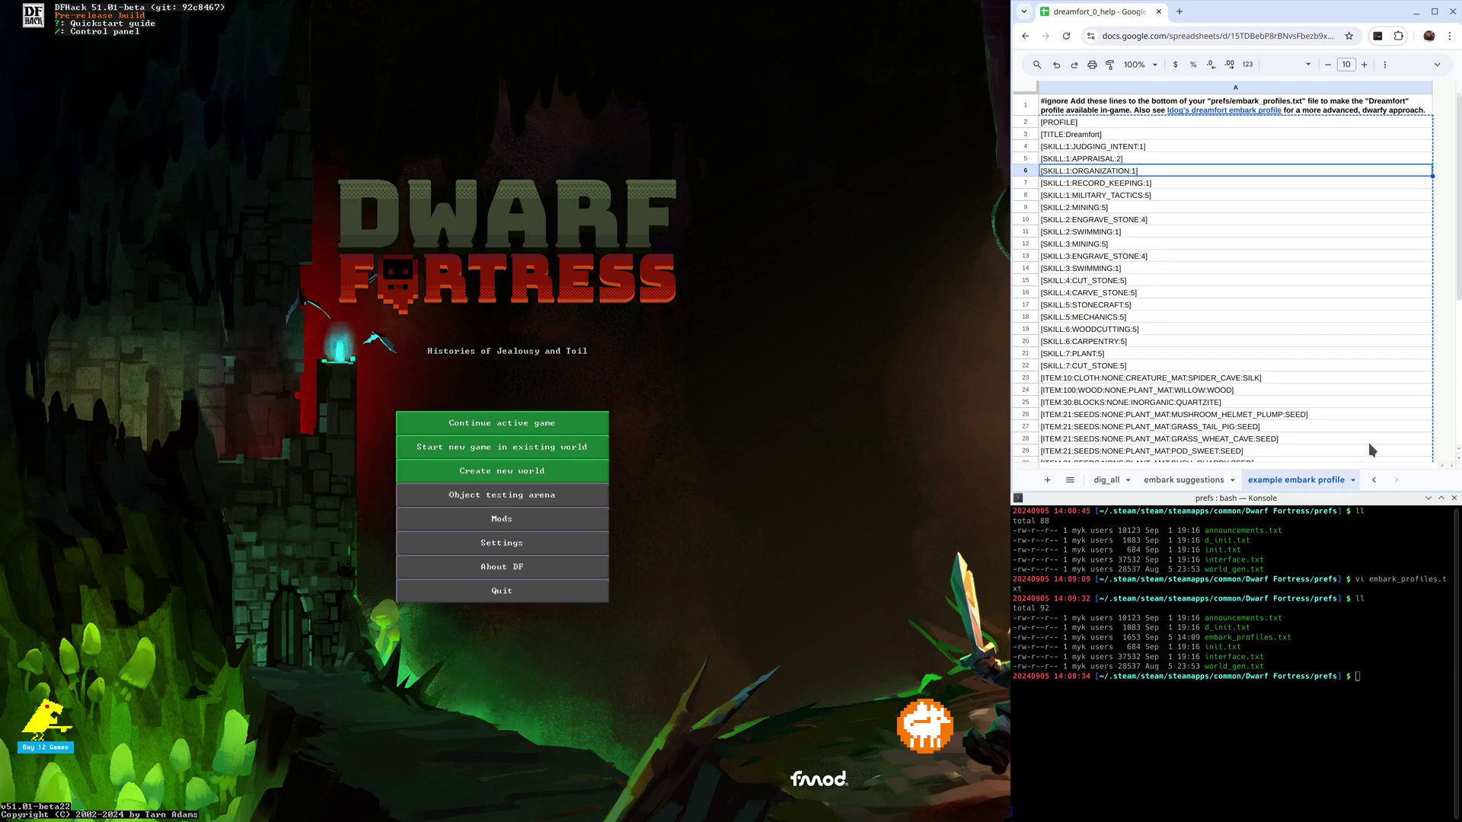
click(1377, 418)
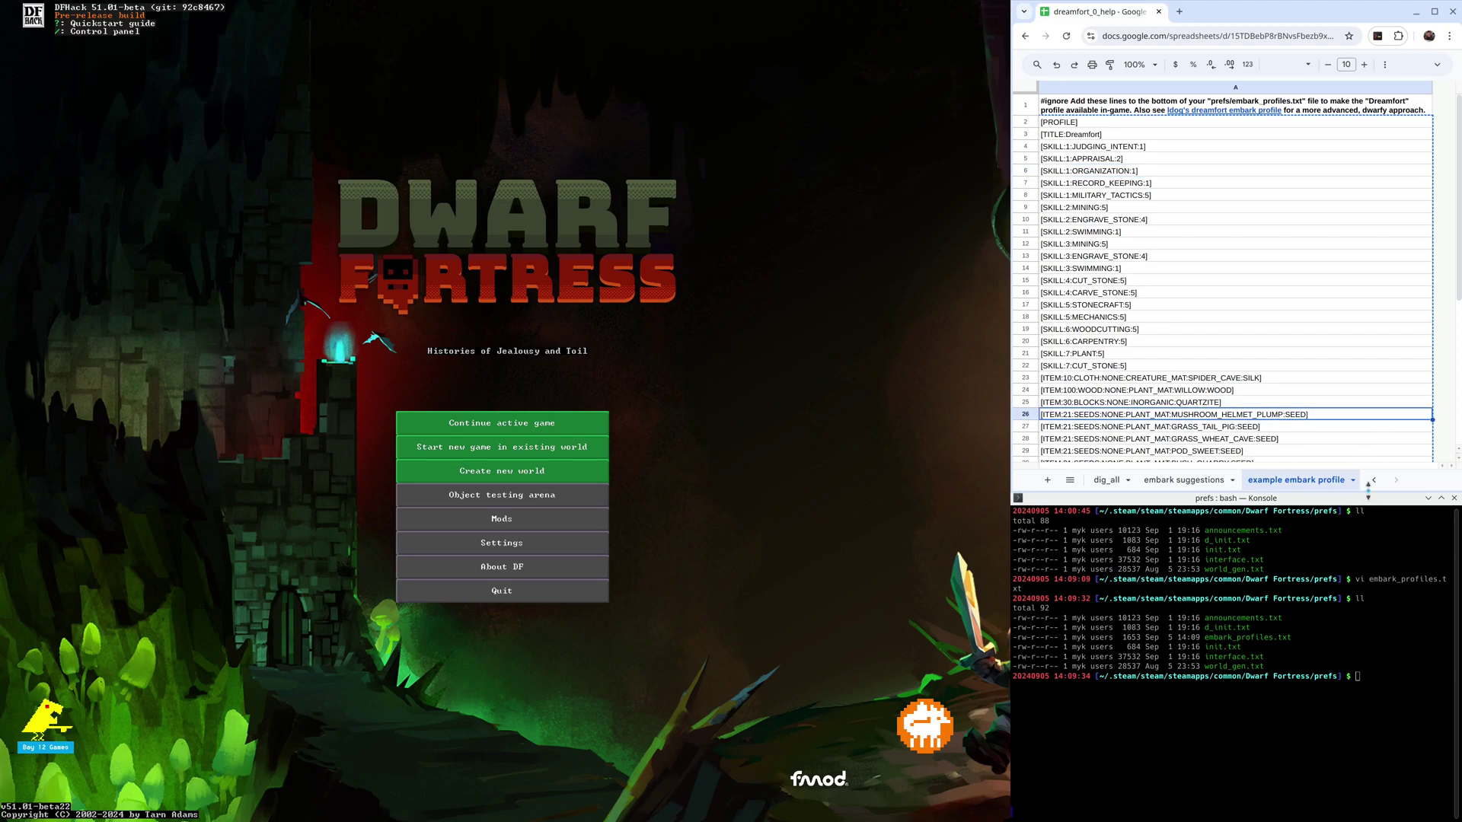
drag(1420, 492, 1287, 819)
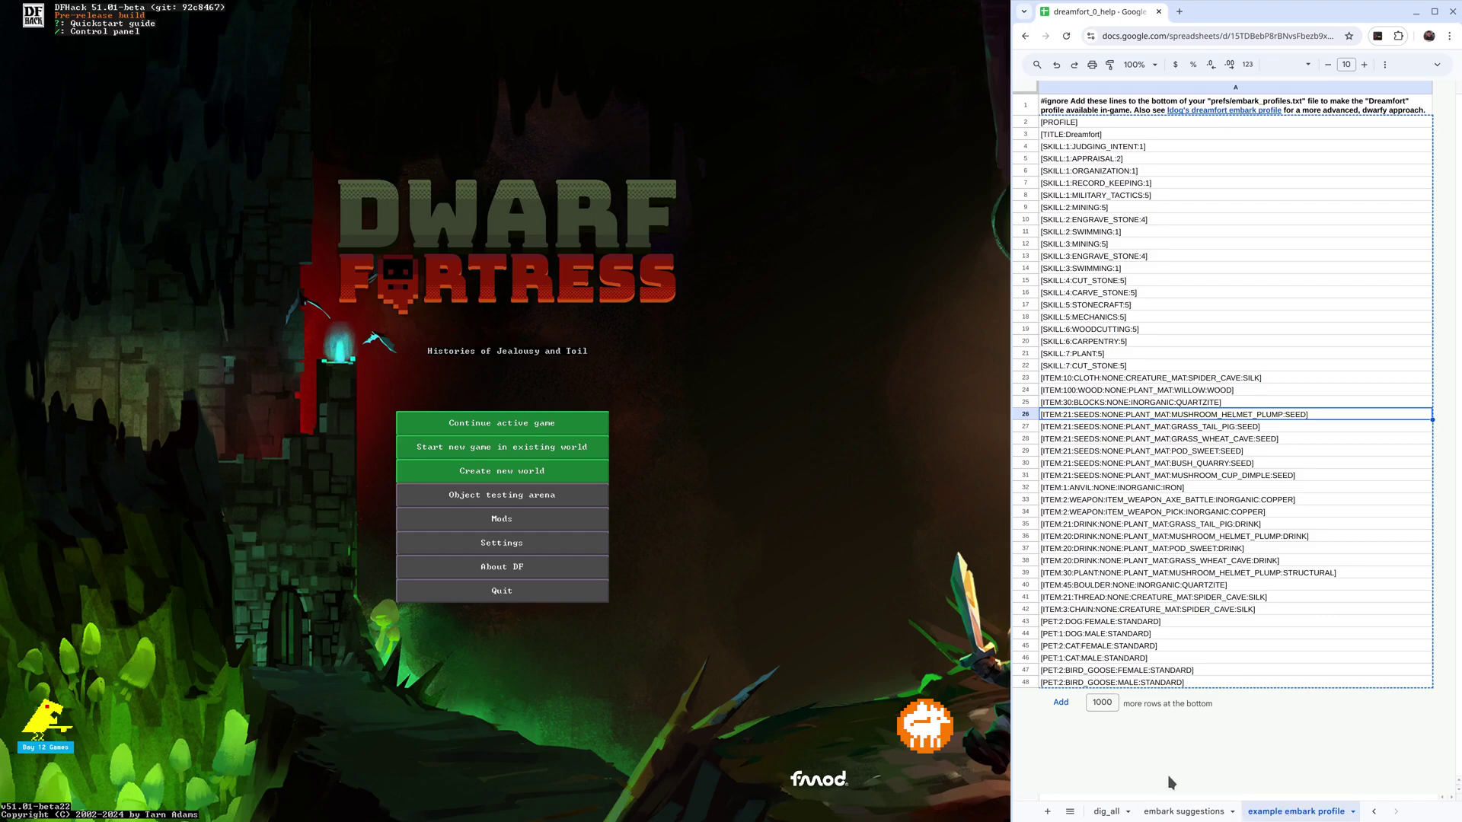
- Review the checklist's gui/control-panel entry in row 7 and the Autostart instructions starting at row 7 of the setup sheet
click(1374, 811)
click(1151, 811)
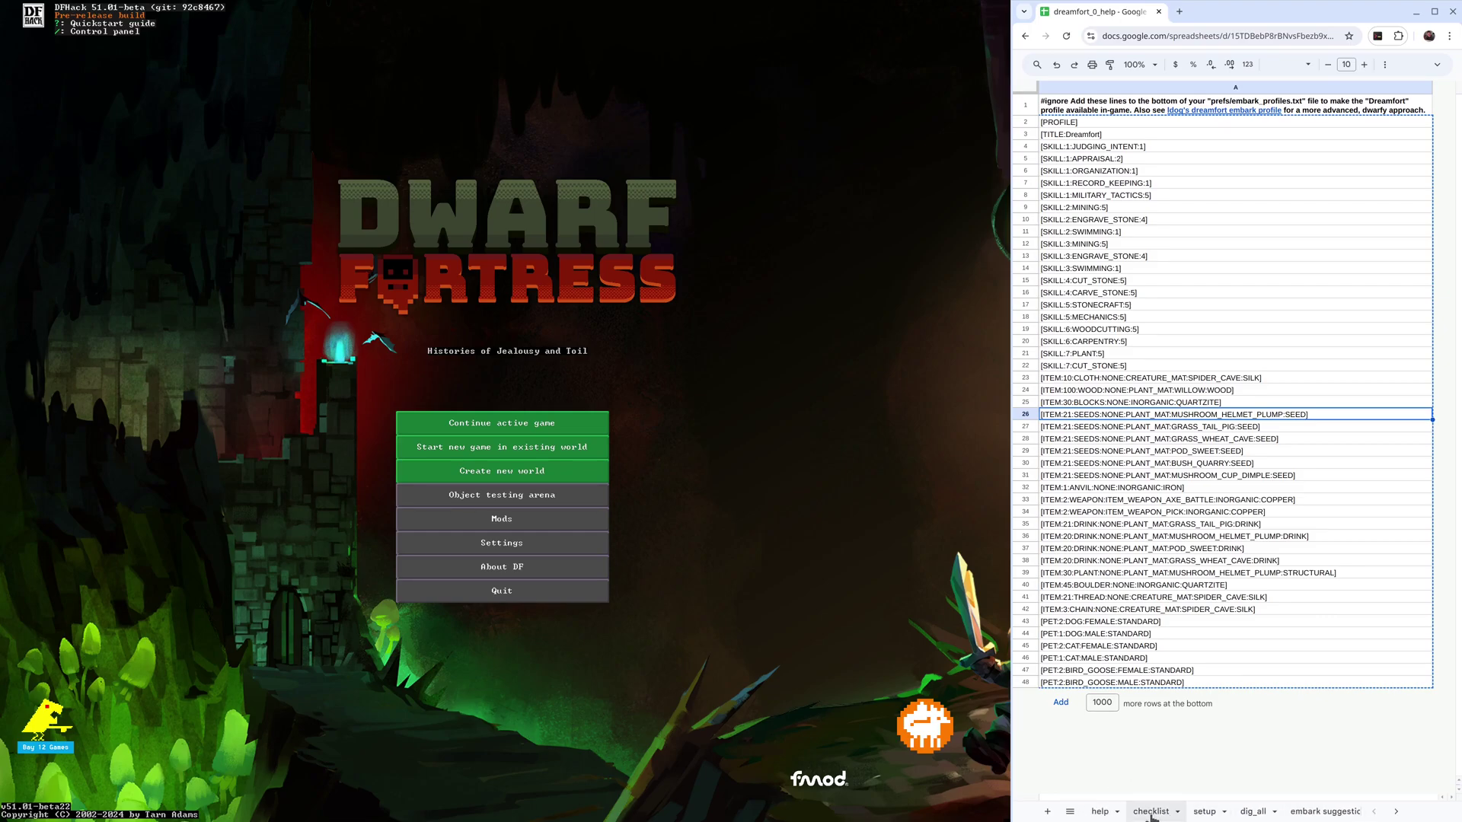
click(1215, 226)
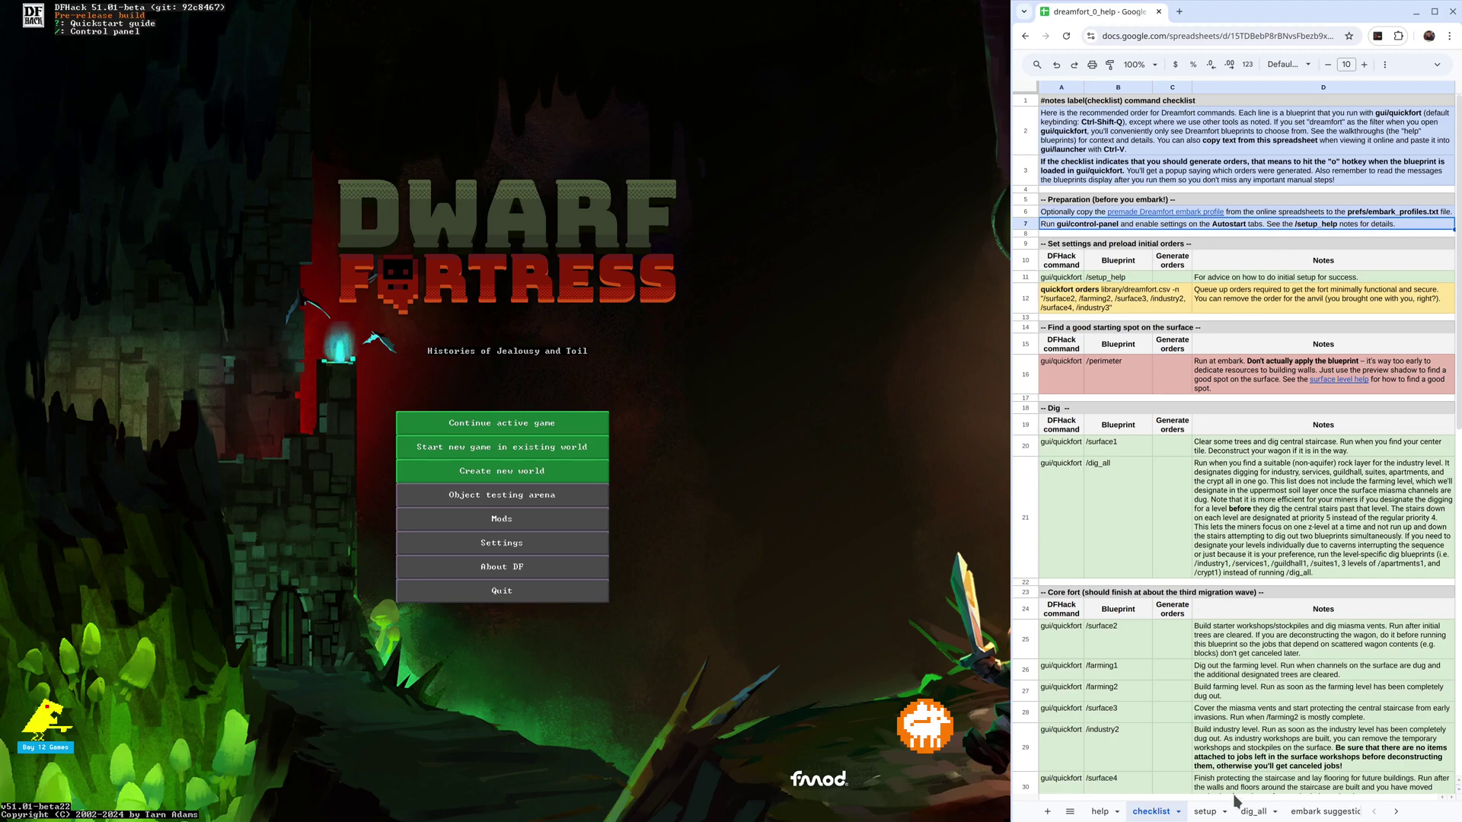
click(1205, 811)
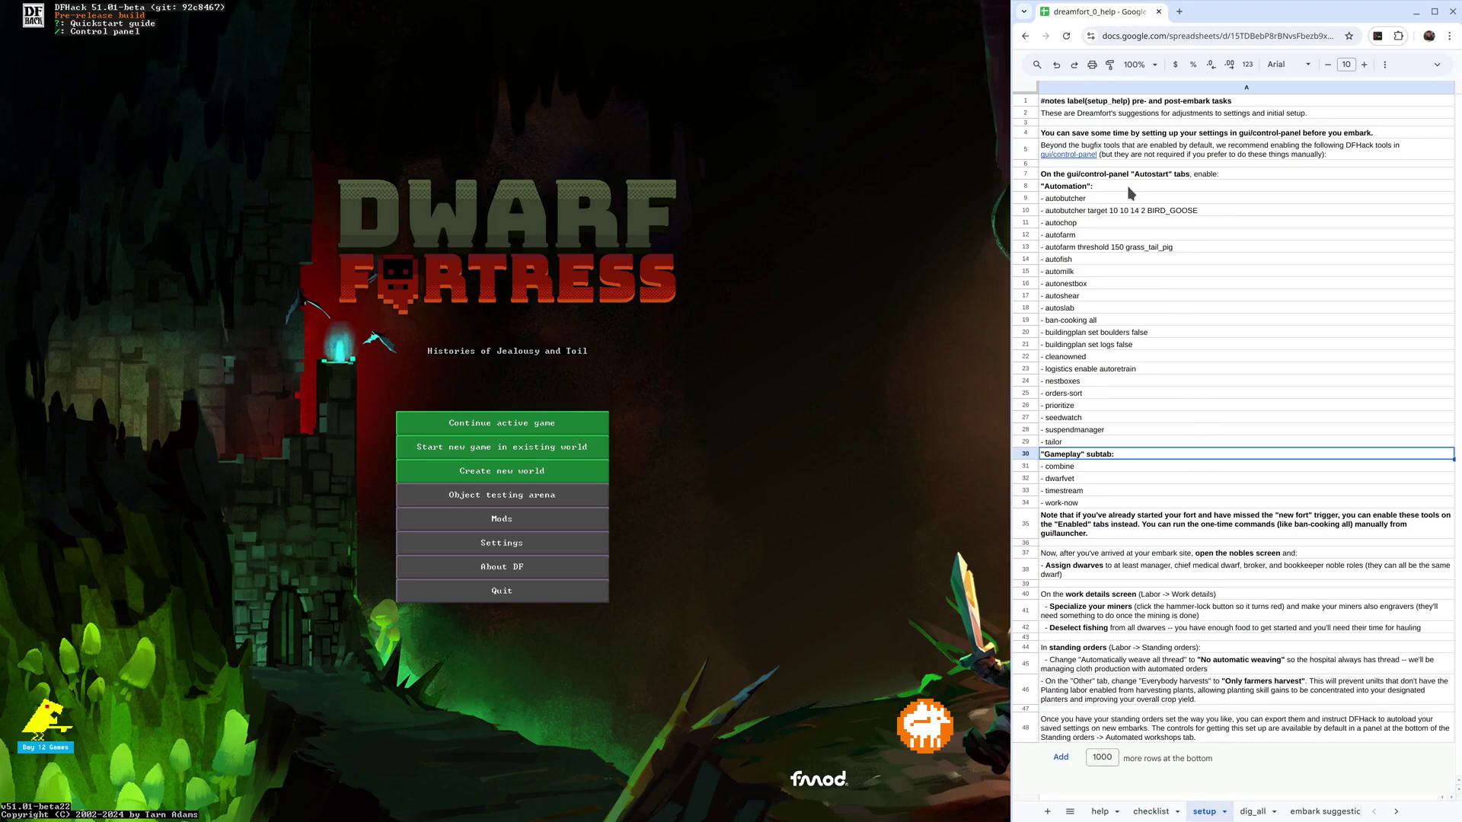
click(1096, 174)
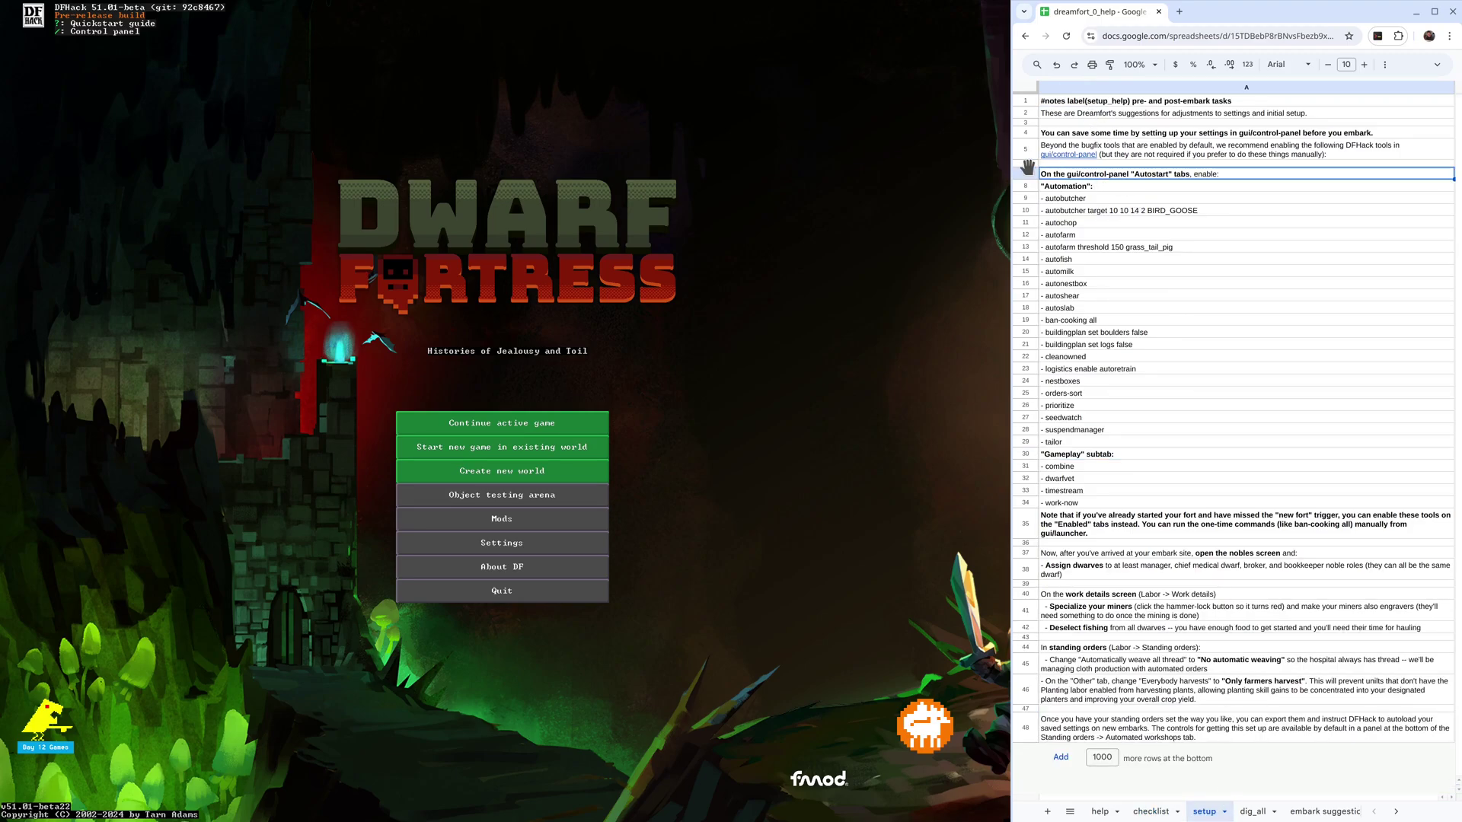
- In the DFHack control panel preferences, enable mortal mode and full-text search, and disable "DFHack tools autopause game"
click(124, 34)
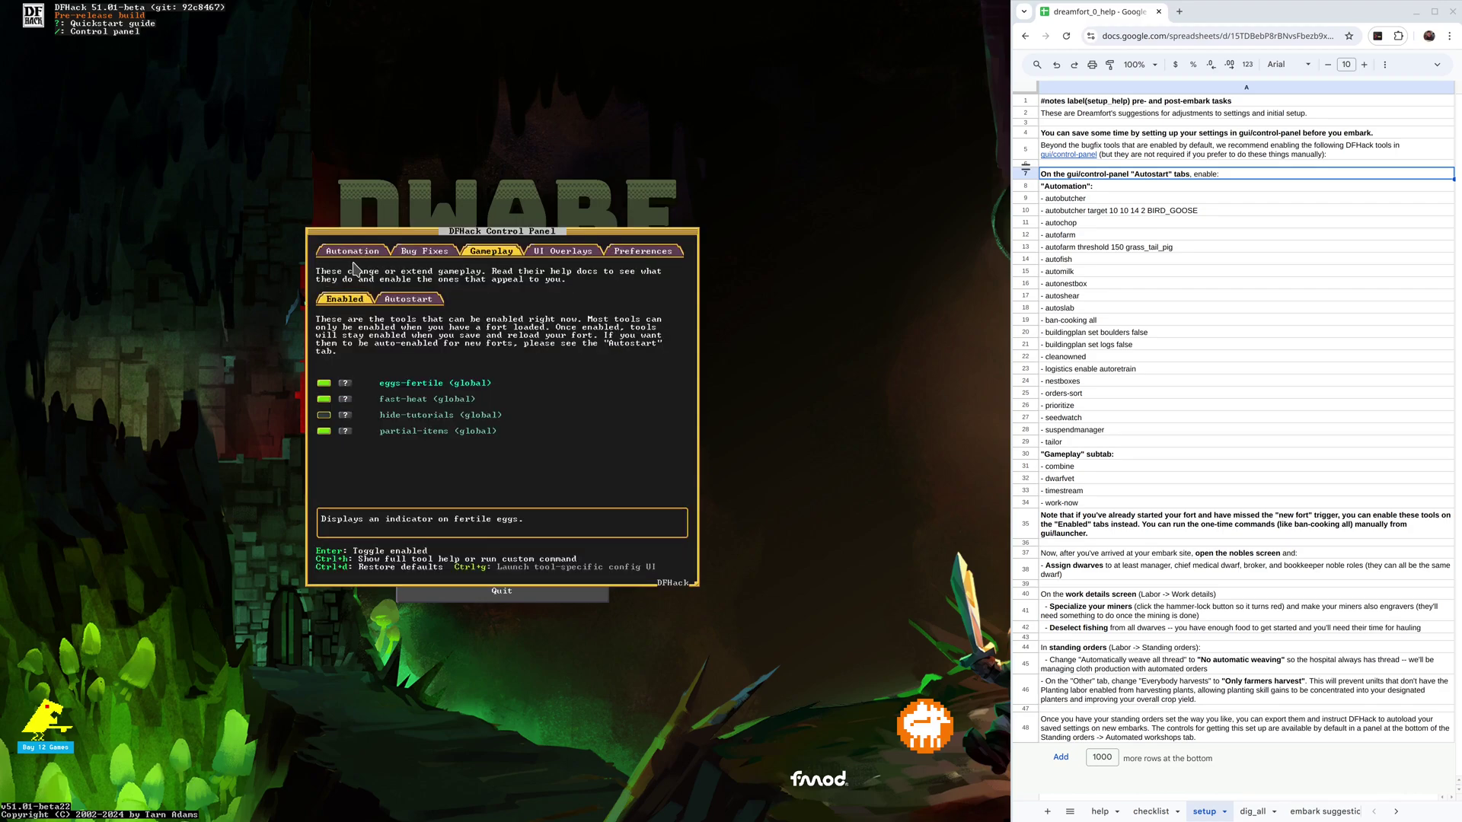
click(633, 257)
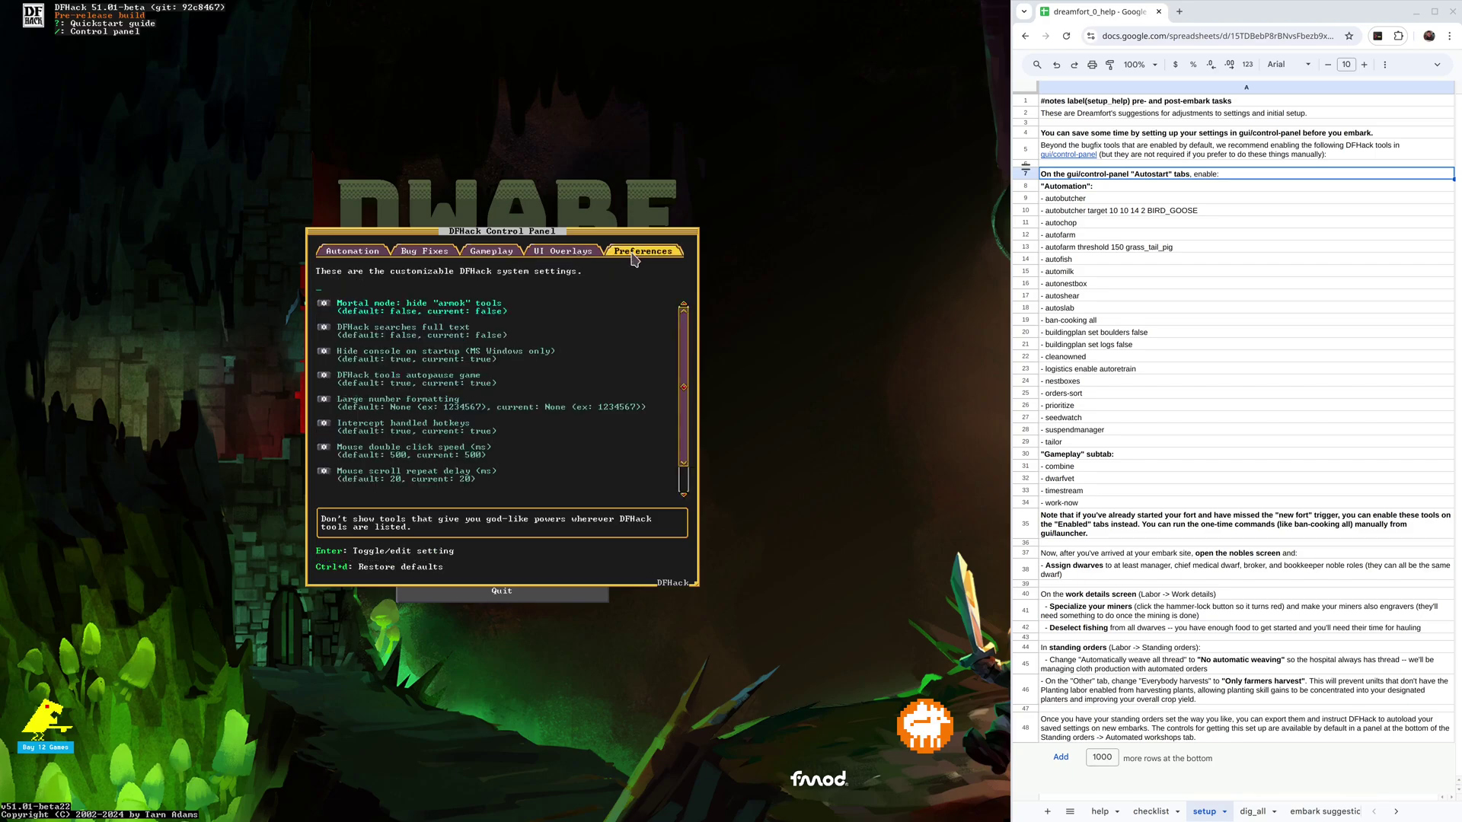
click(496, 313)
click(522, 339)
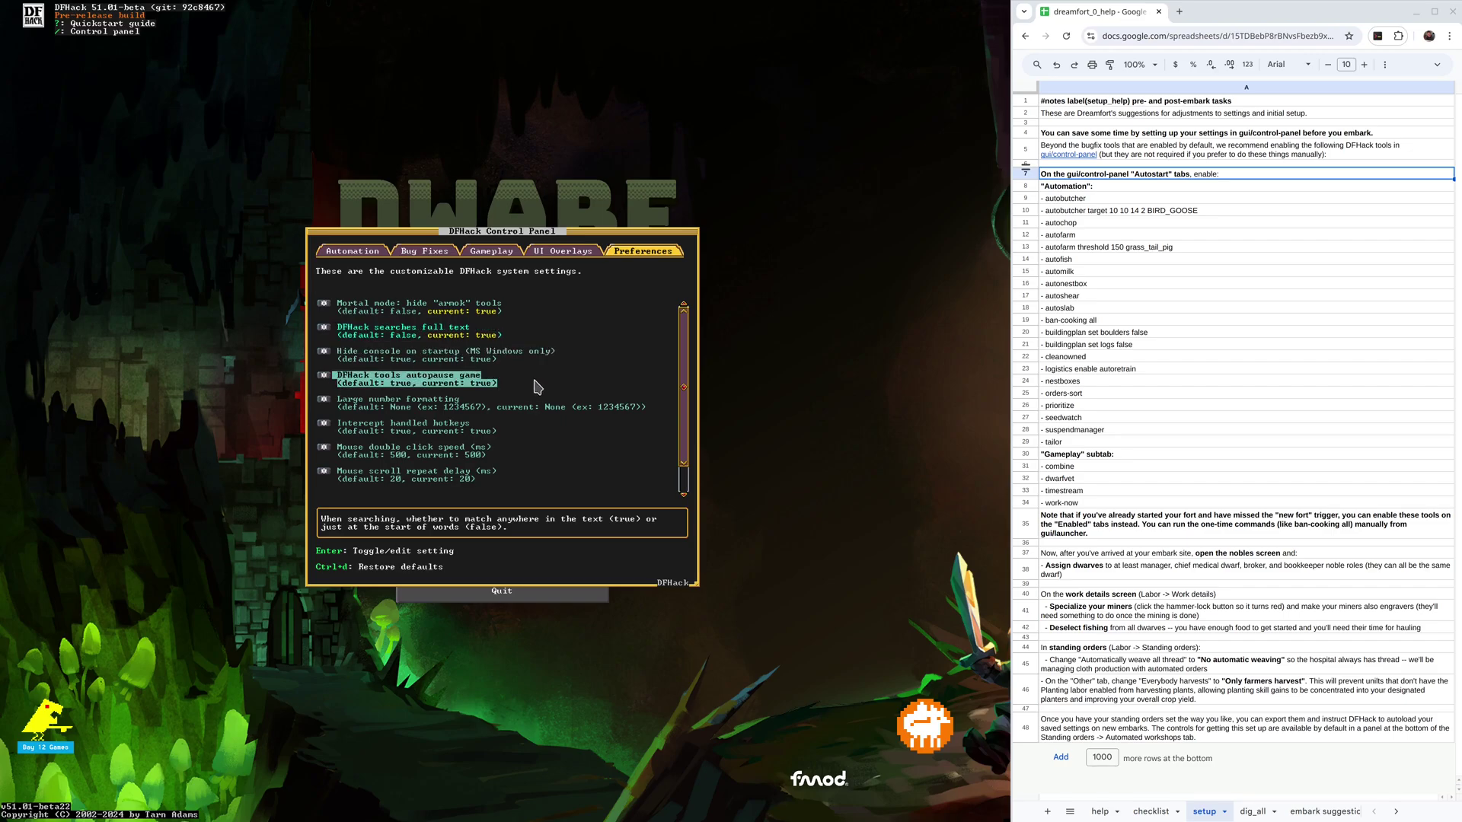
double_click(531, 387)
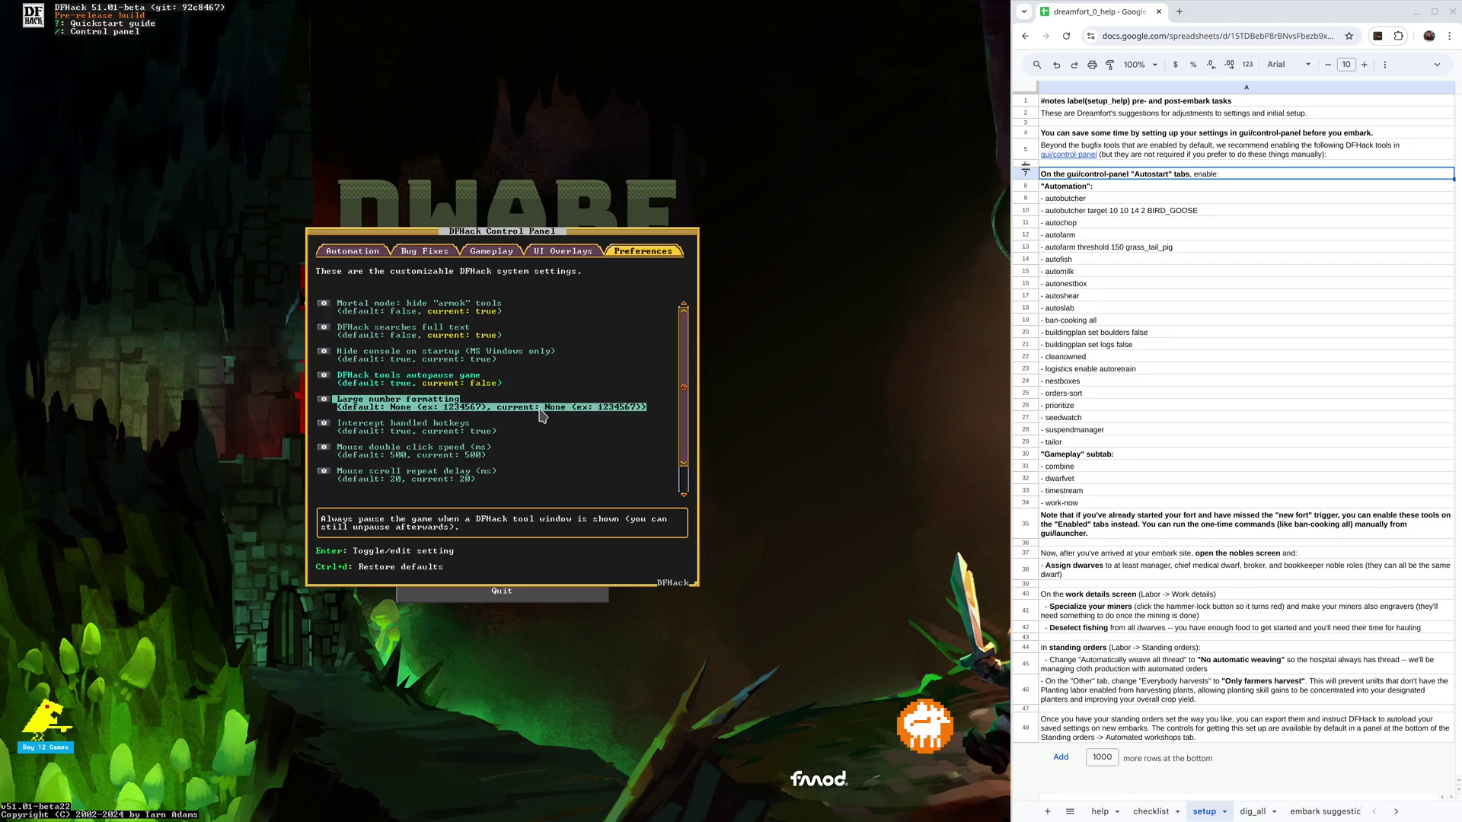
- Set the large number formatting preference to SI suffix and save it
click(529, 410)
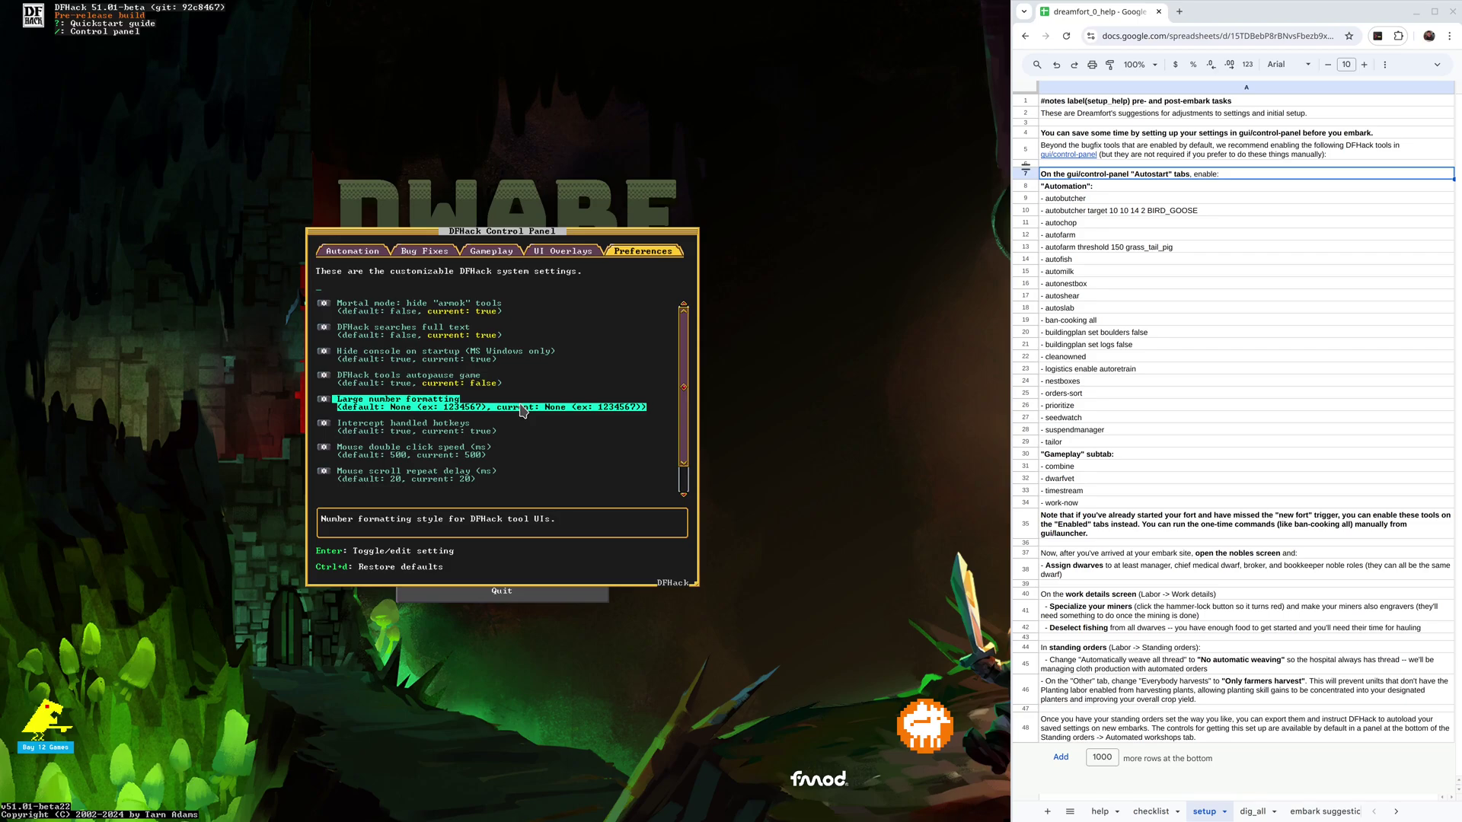
double_click(522, 412)
click(463, 347)
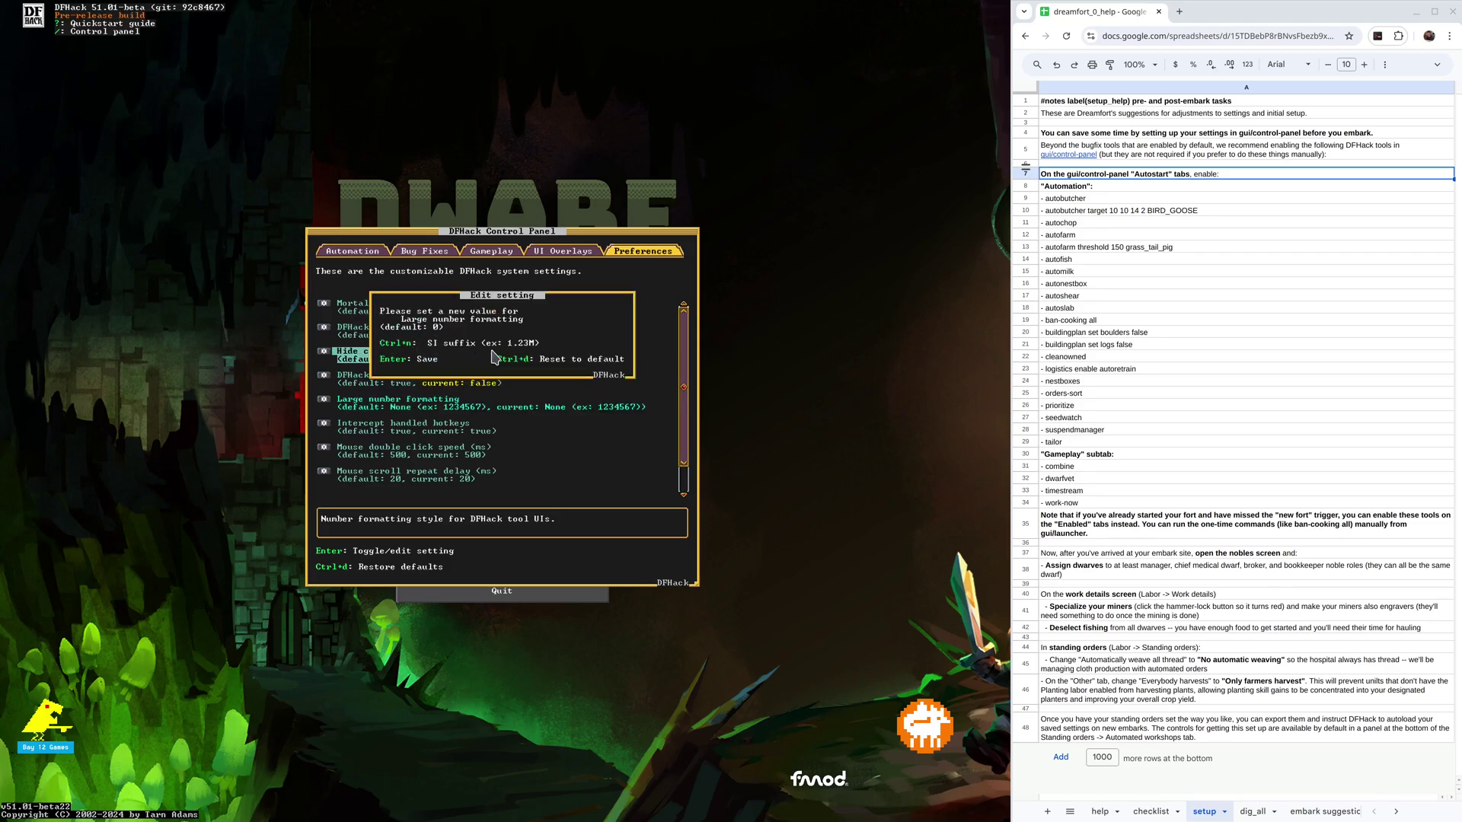
click(430, 360)
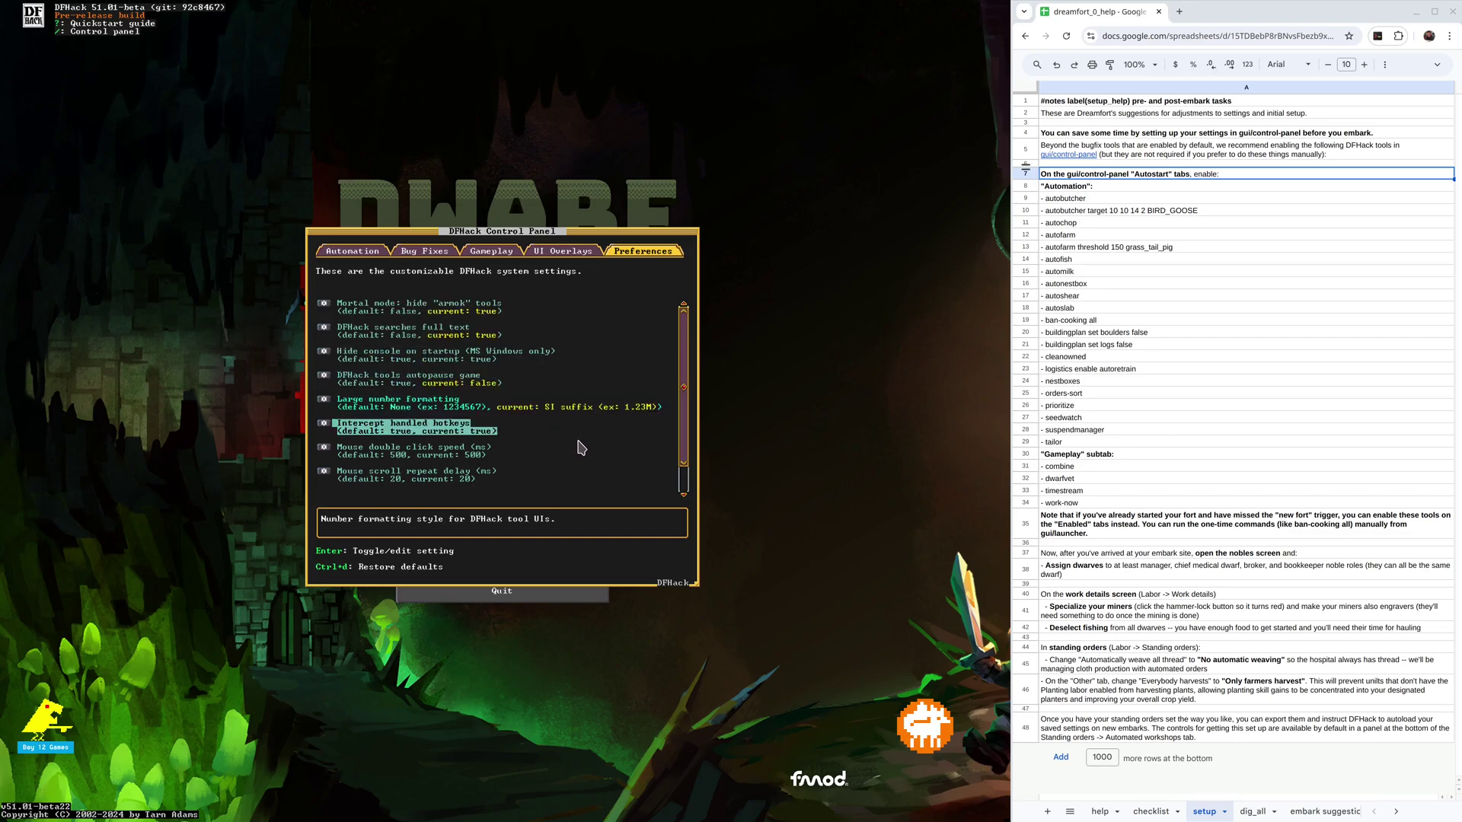
scroll(585, 446, down, 1)
scroll(586, 445, up, 1)
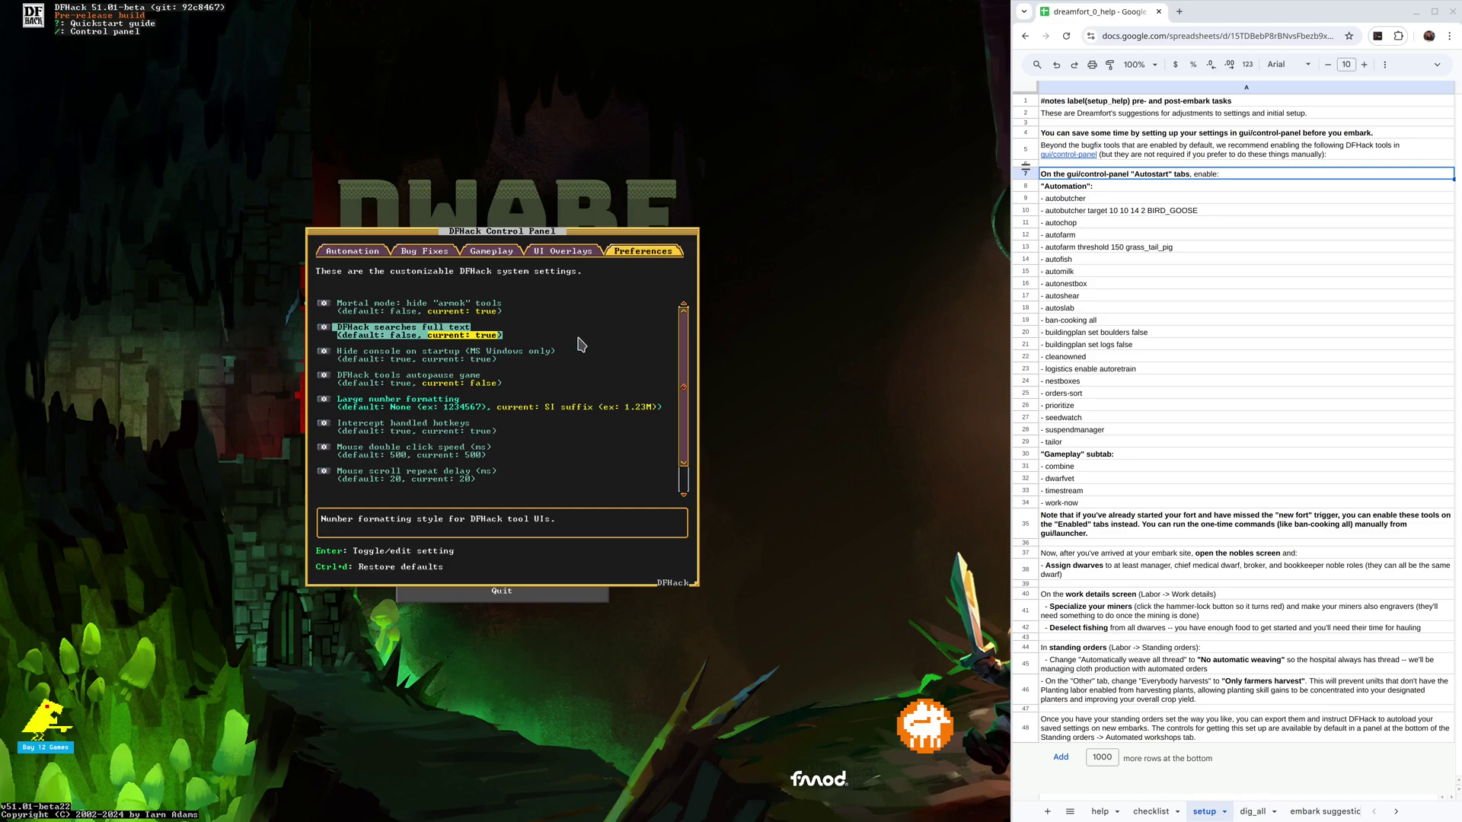
- In the Automation autostart list, enable autobutcher, the autobutcher target 10 10 14 2 BIRD_GOOSE, and autochop
click(355, 255)
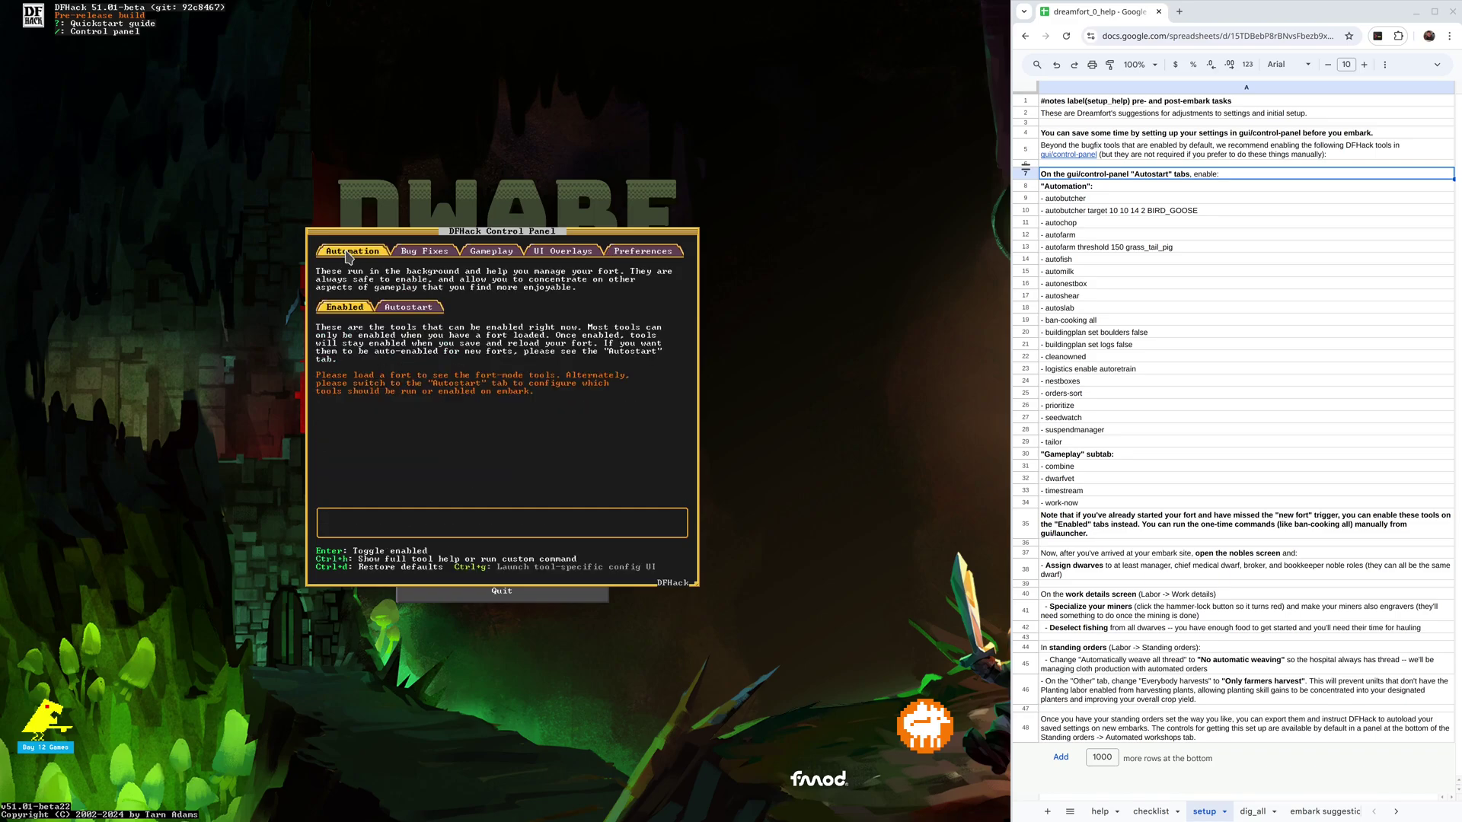
click(407, 310)
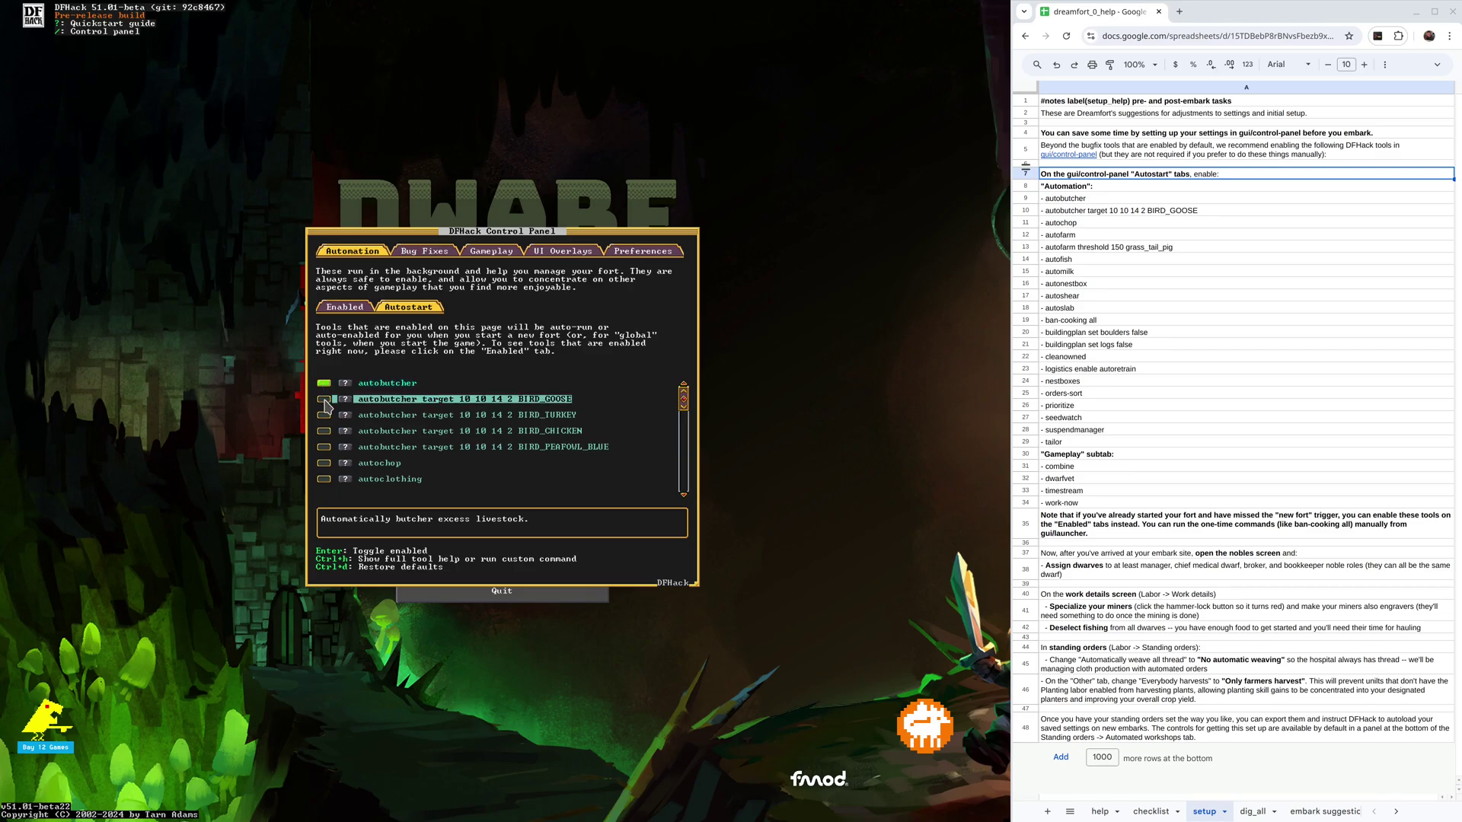
click(325, 400)
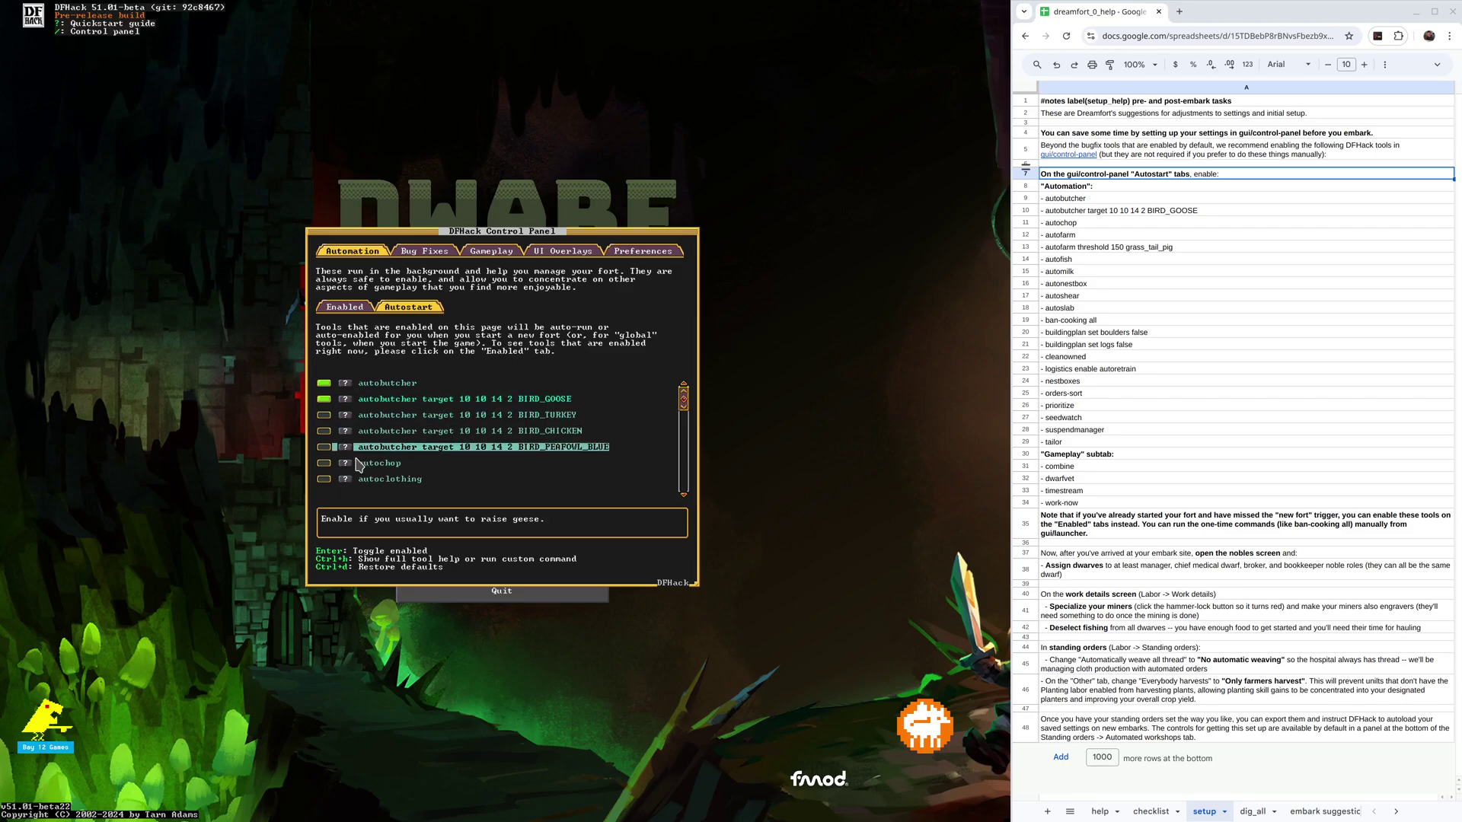
click(325, 464)
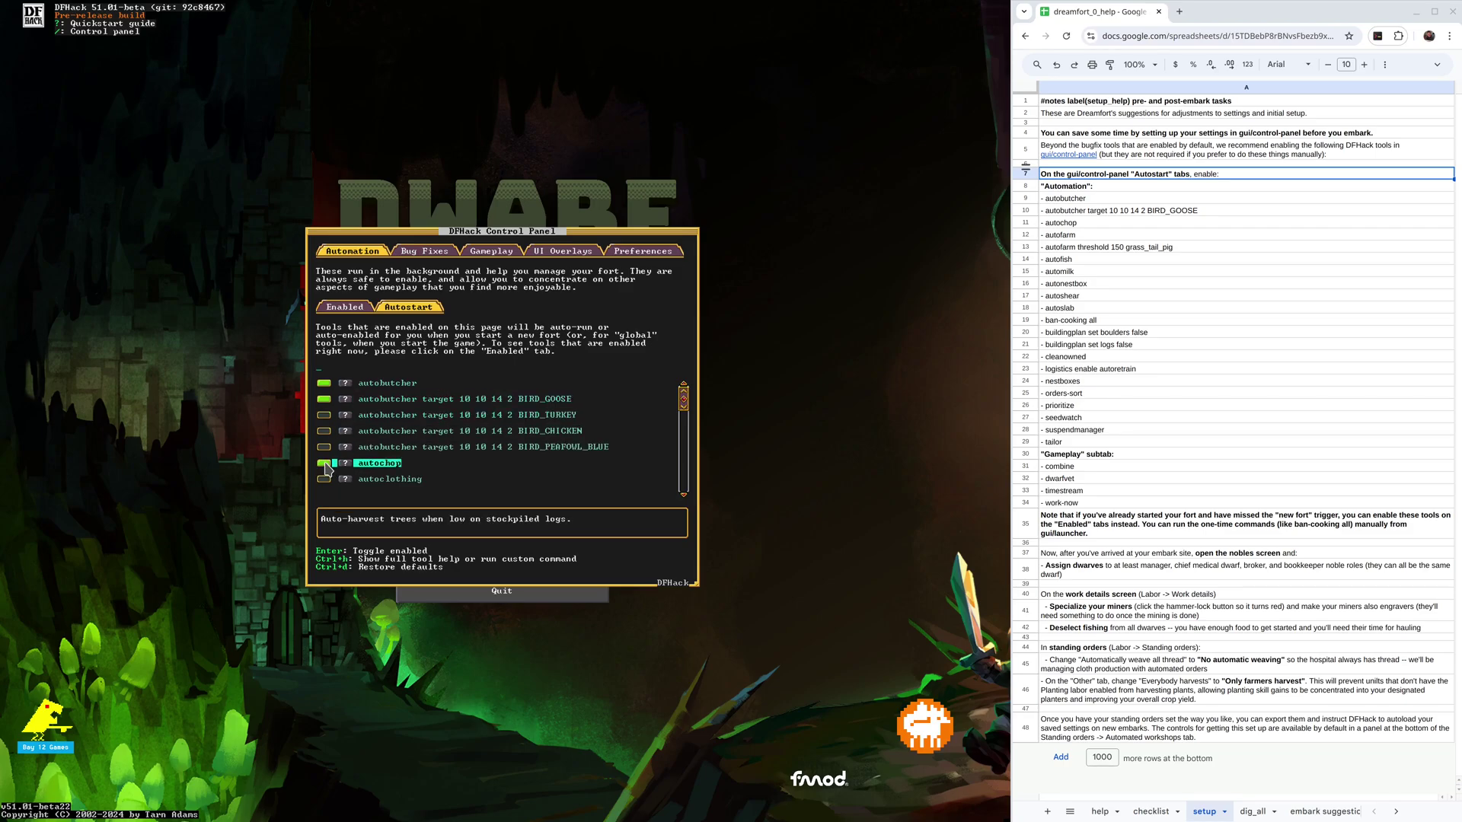
- Enable autofarm and "autofarm threshold 150 grass_tail_pig" in the Automation autostart list
scroll(327, 457, down, 2)
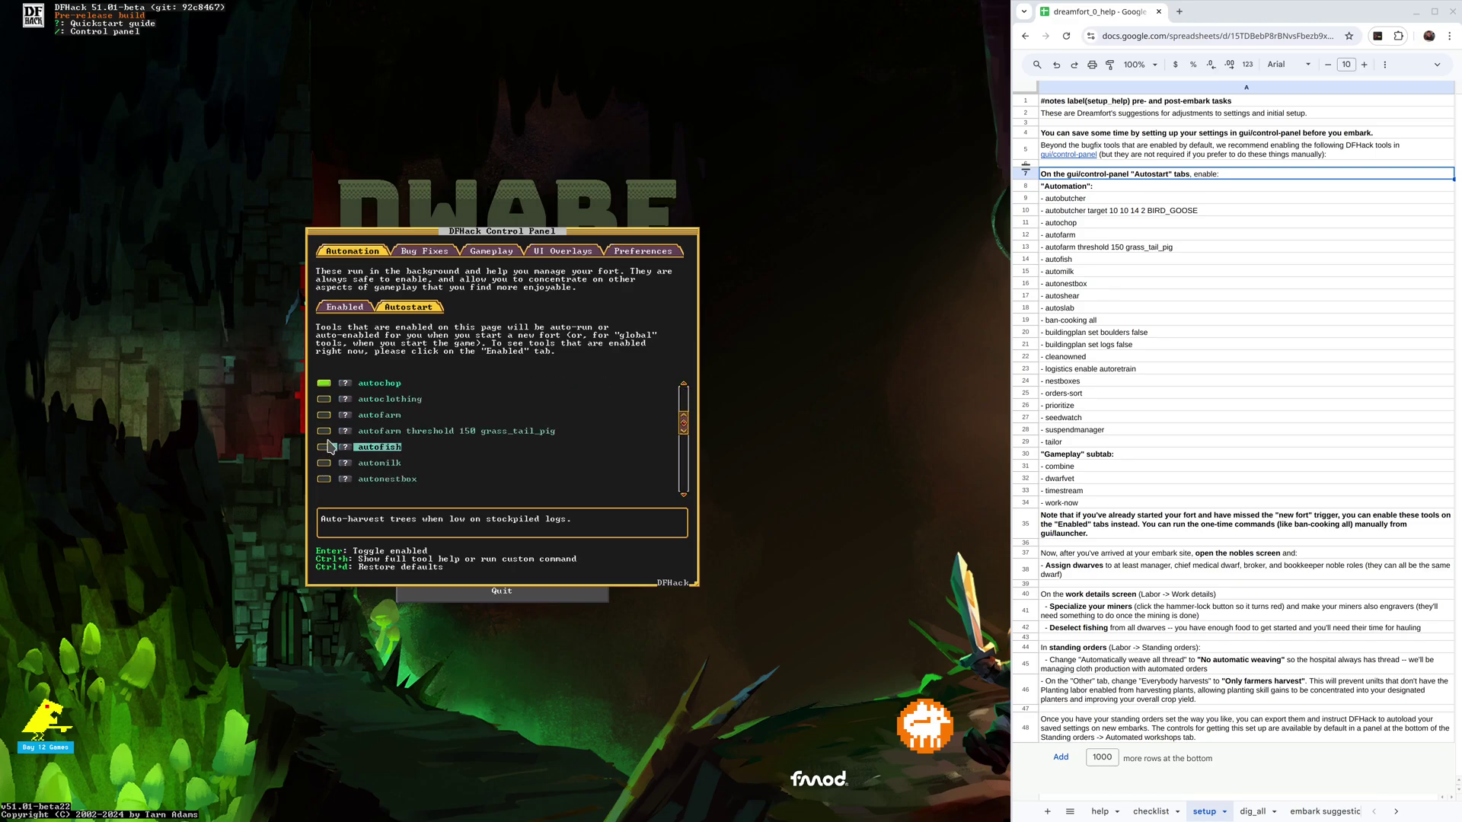
click(389, 419)
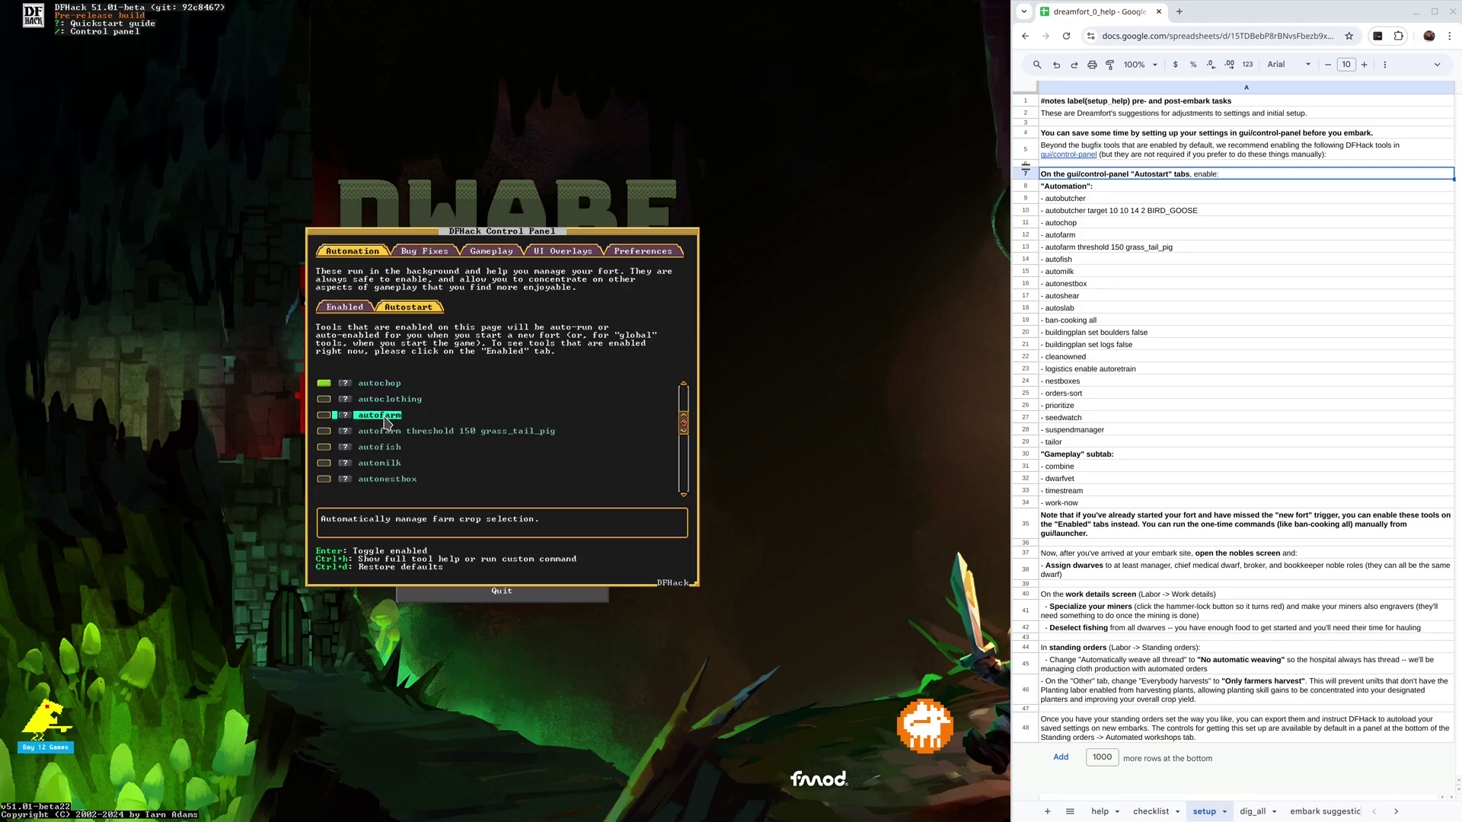
click(324, 416)
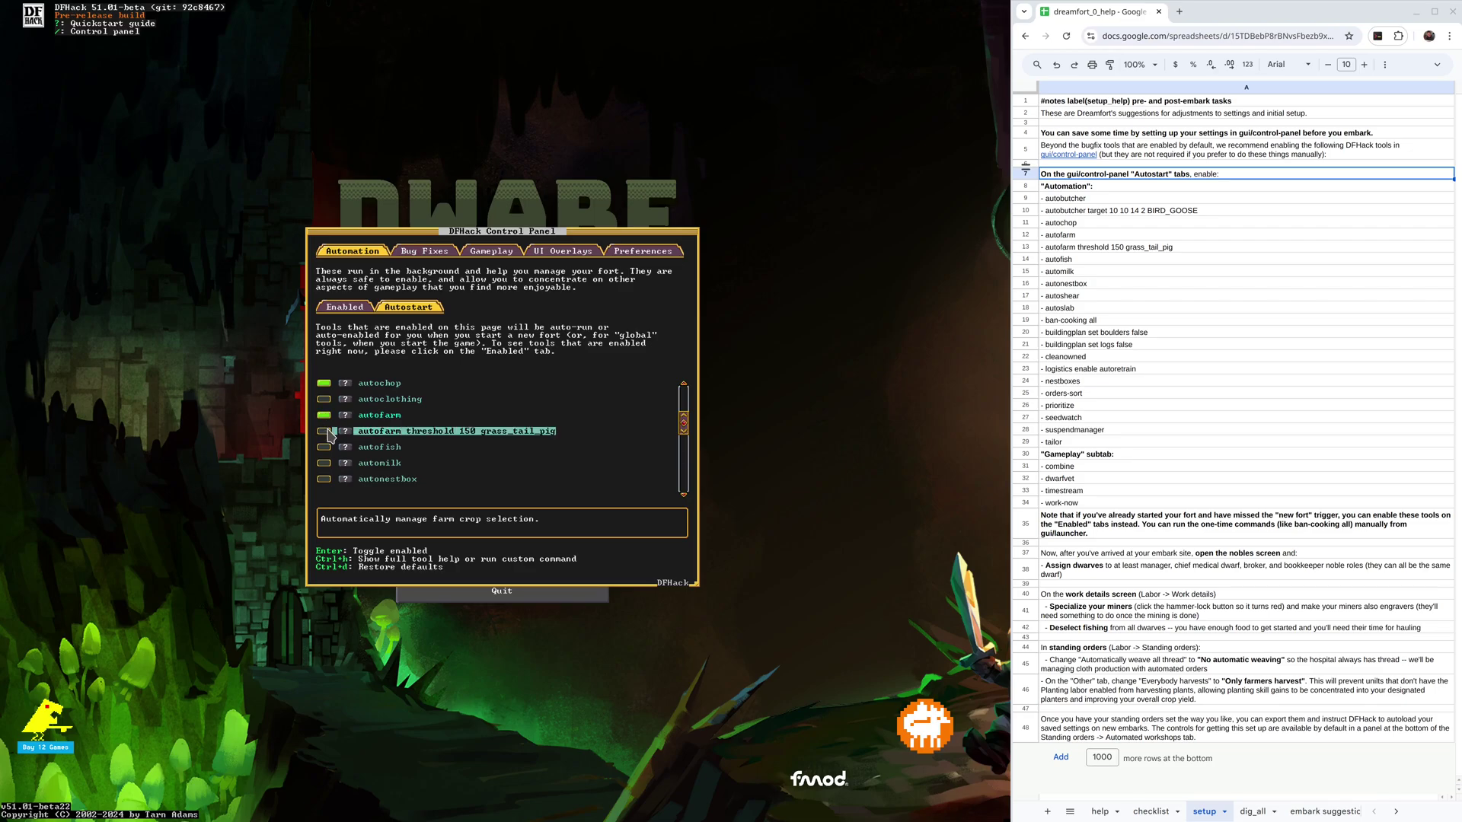
click(325, 431)
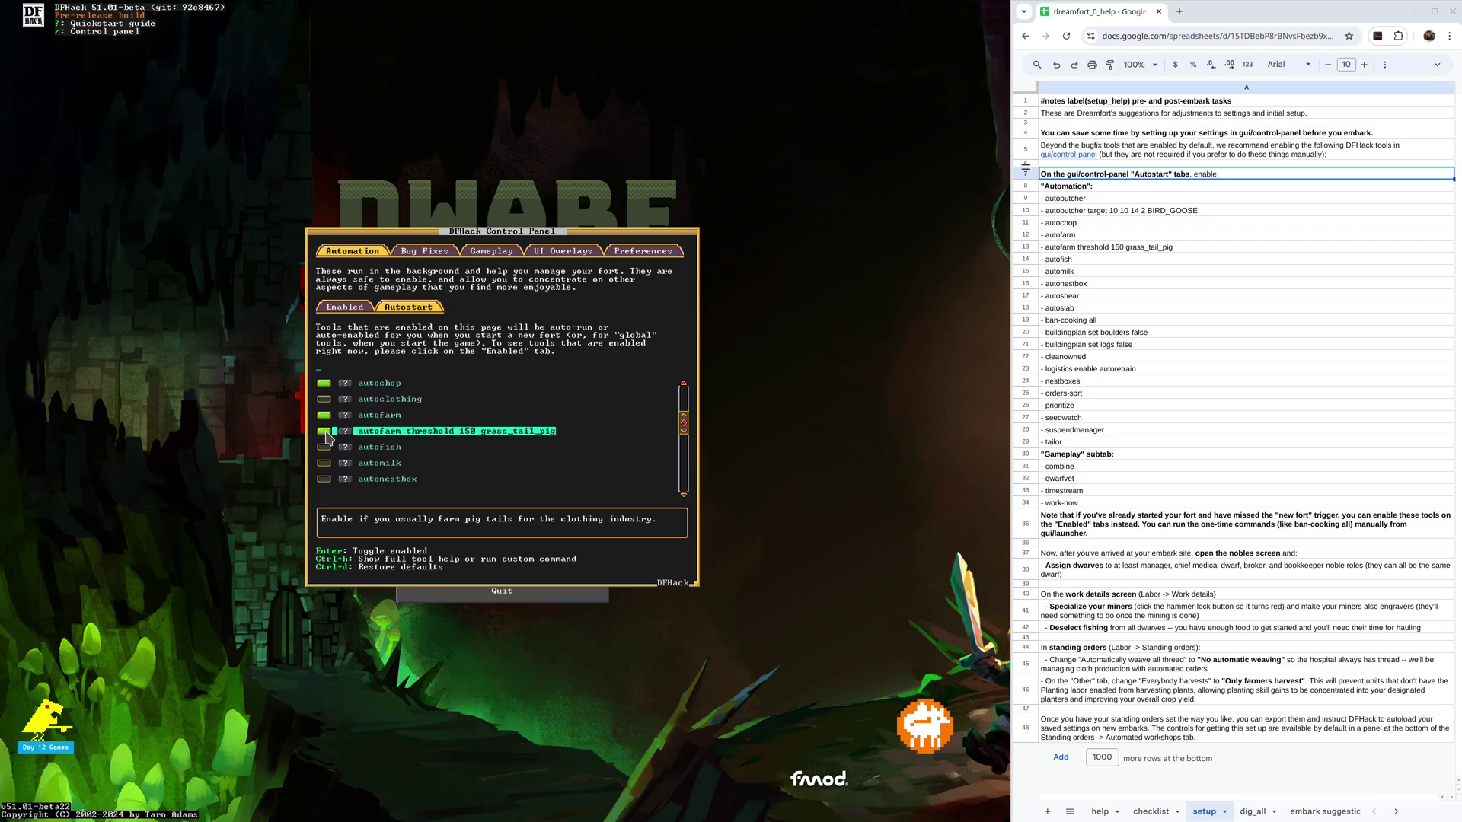
- Enable autofish, automilk, autoshear and autonestbox in the Automation autostart list
scroll(328, 437, down, 2)
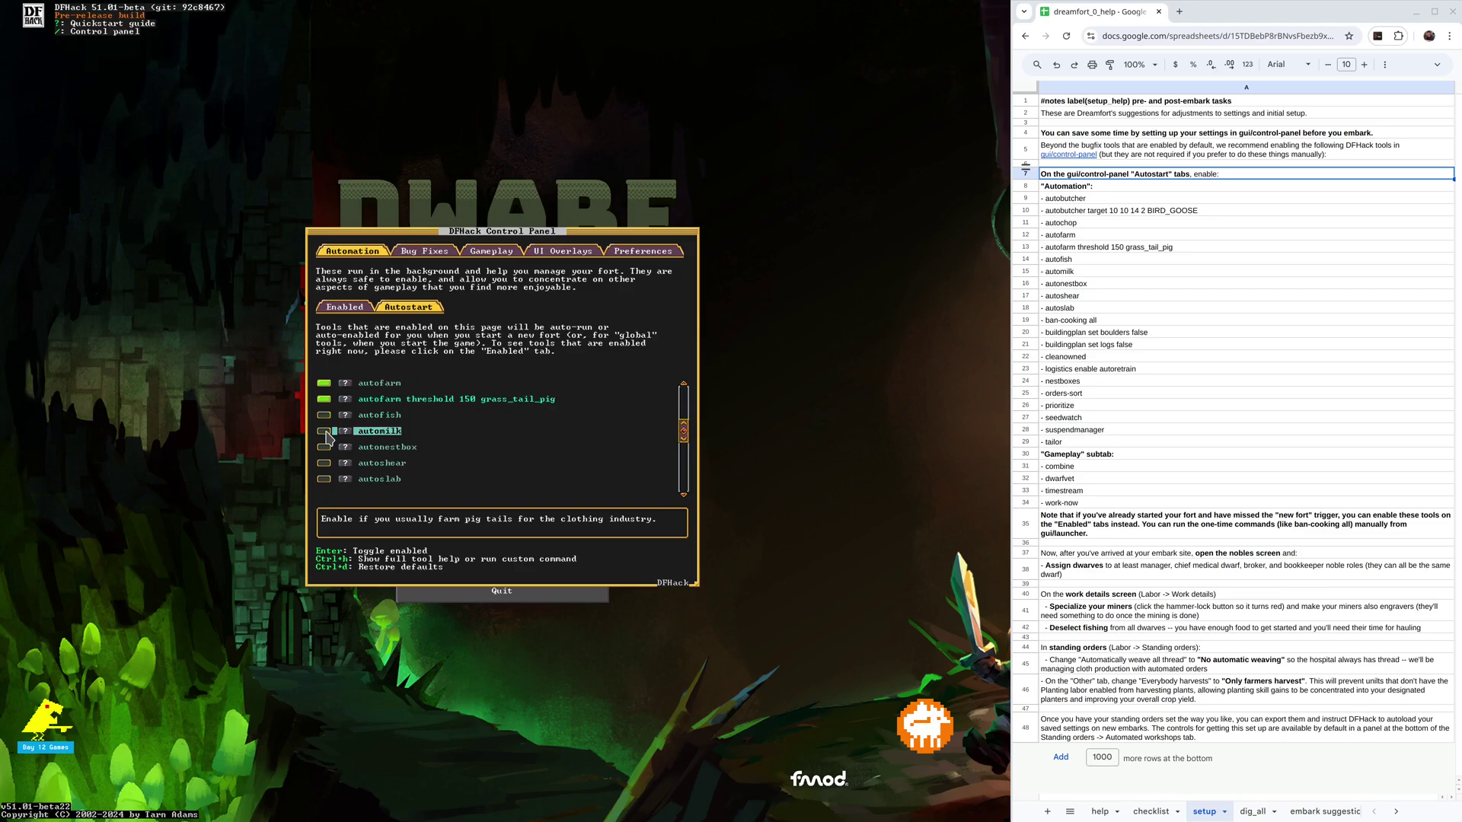
click(324, 421)
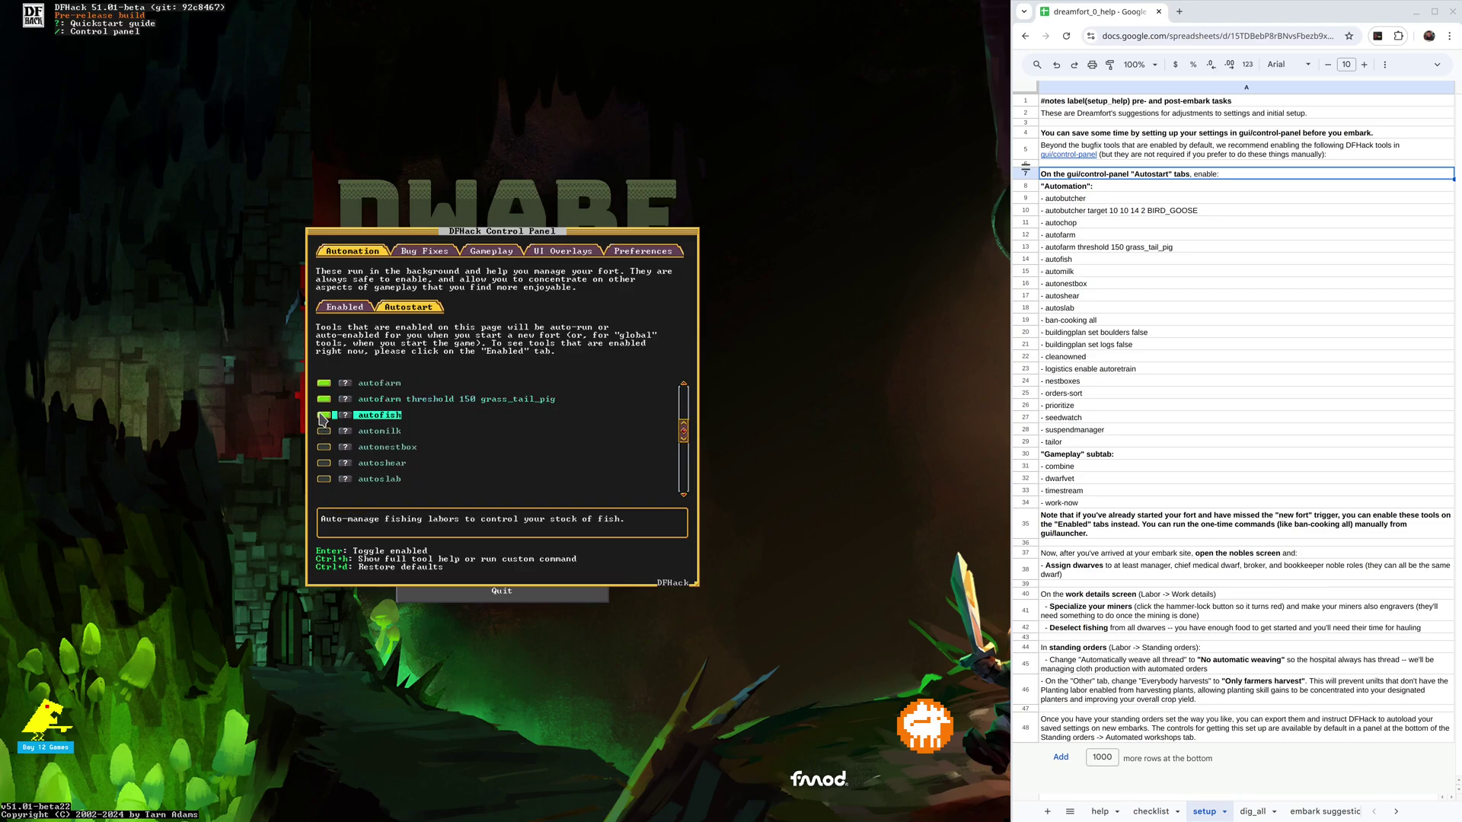
click(323, 420)
click(327, 432)
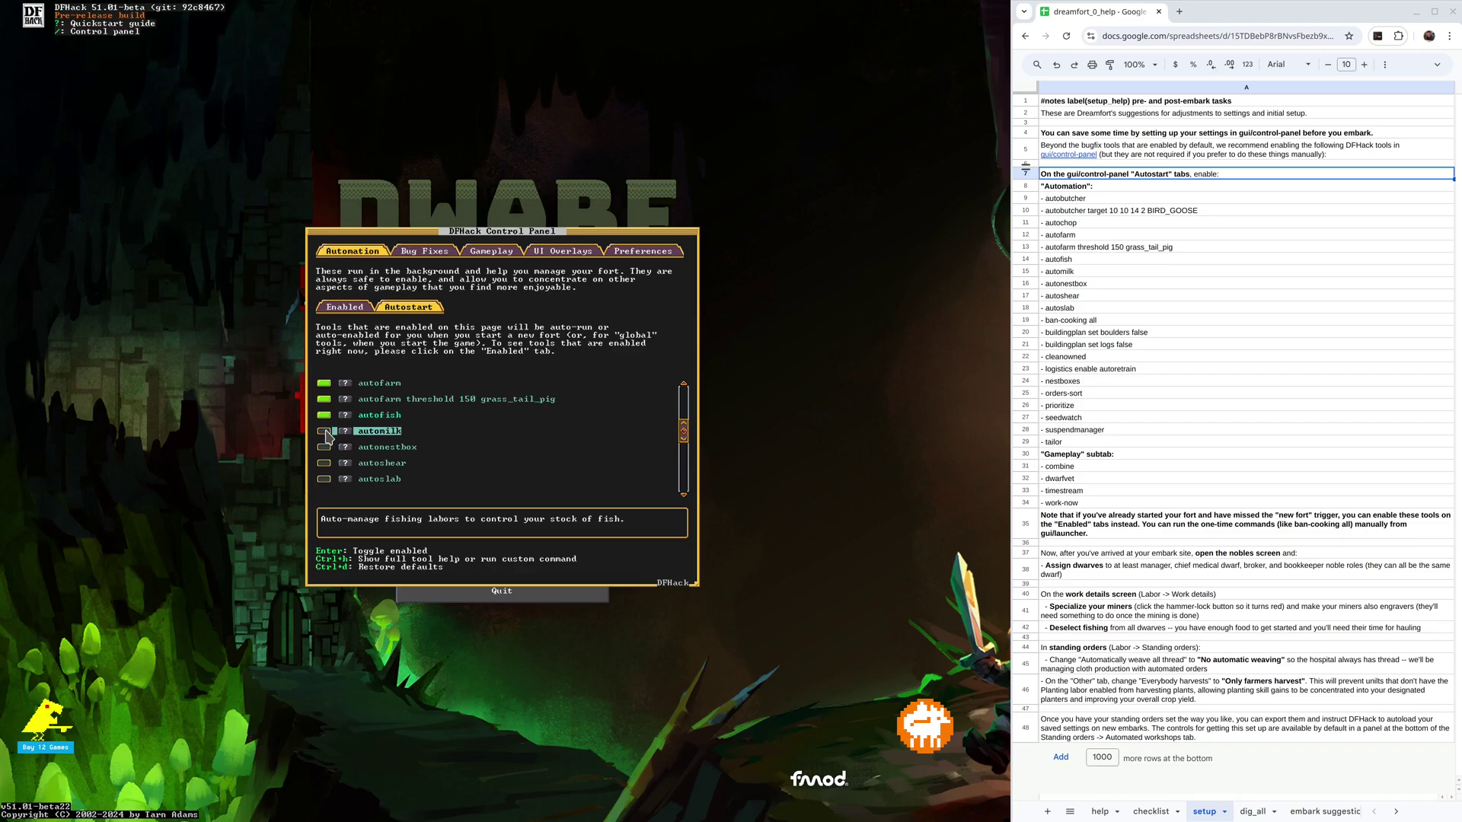
click(323, 431)
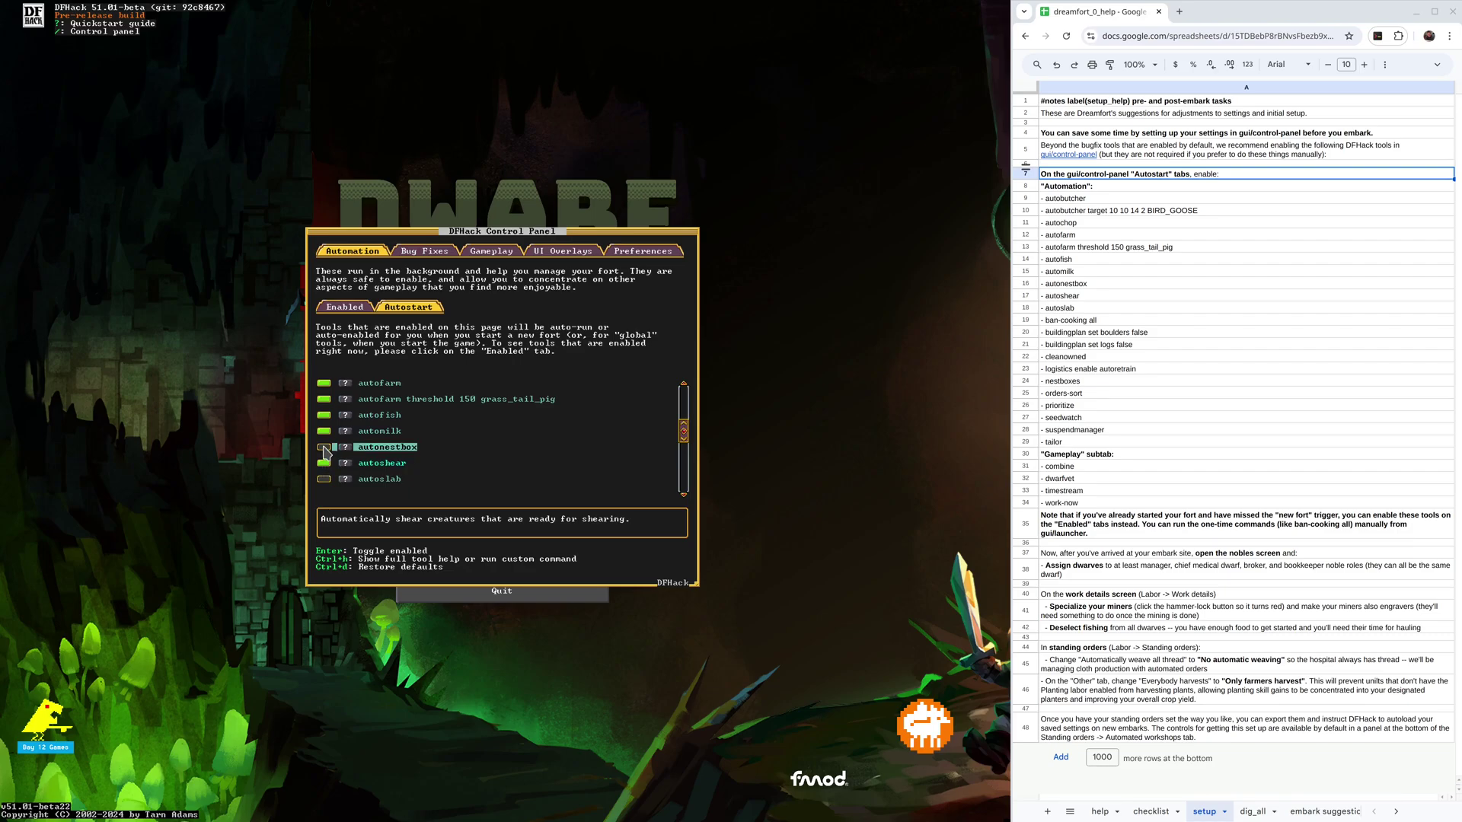
click(324, 449)
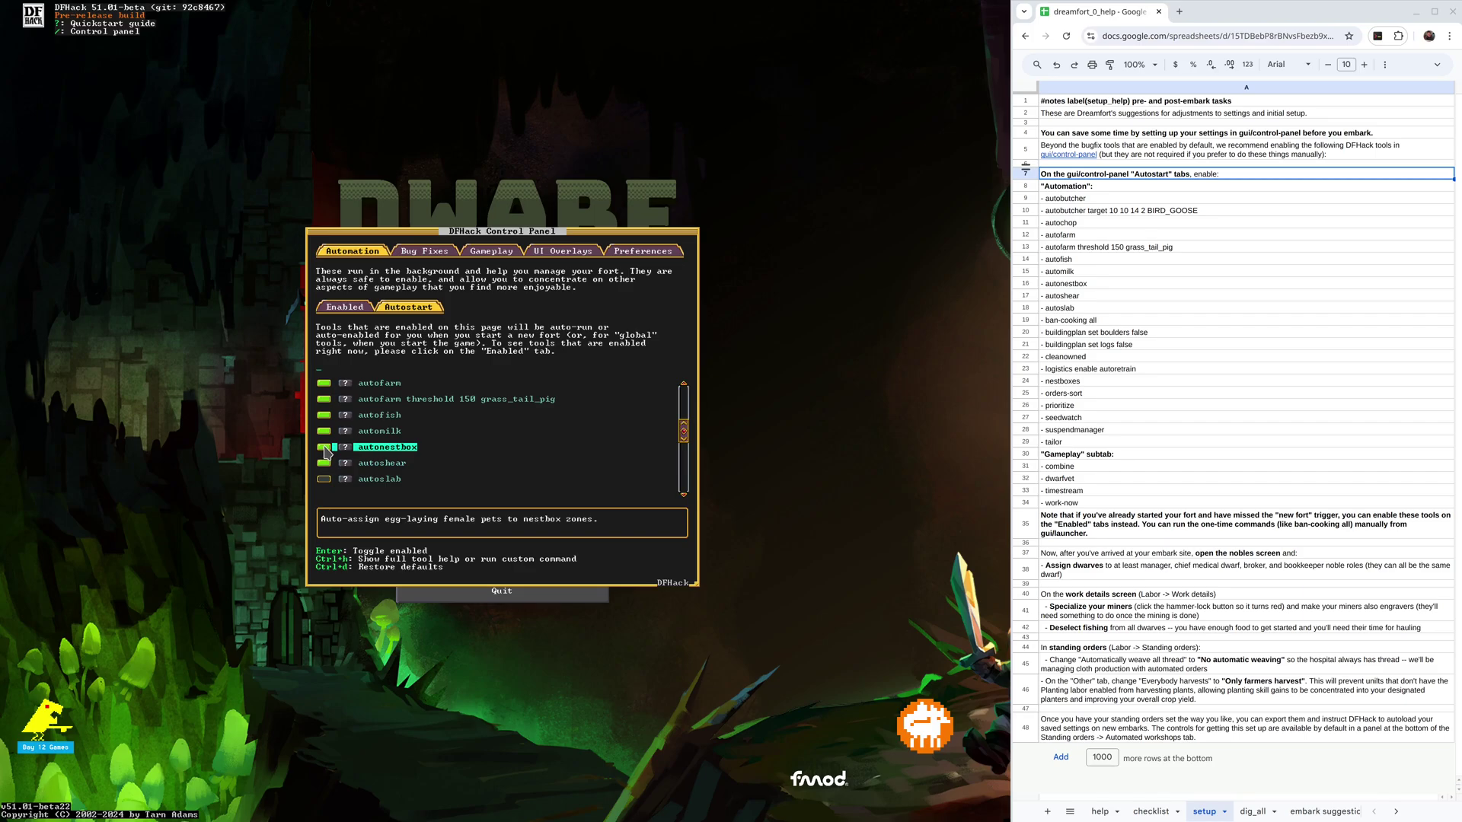
- Enable autoslab, "ban-cooking all", "buildingplan set boulders false" and "buildingplan set logs false" for autostart
scroll(454, 454, down, 4)
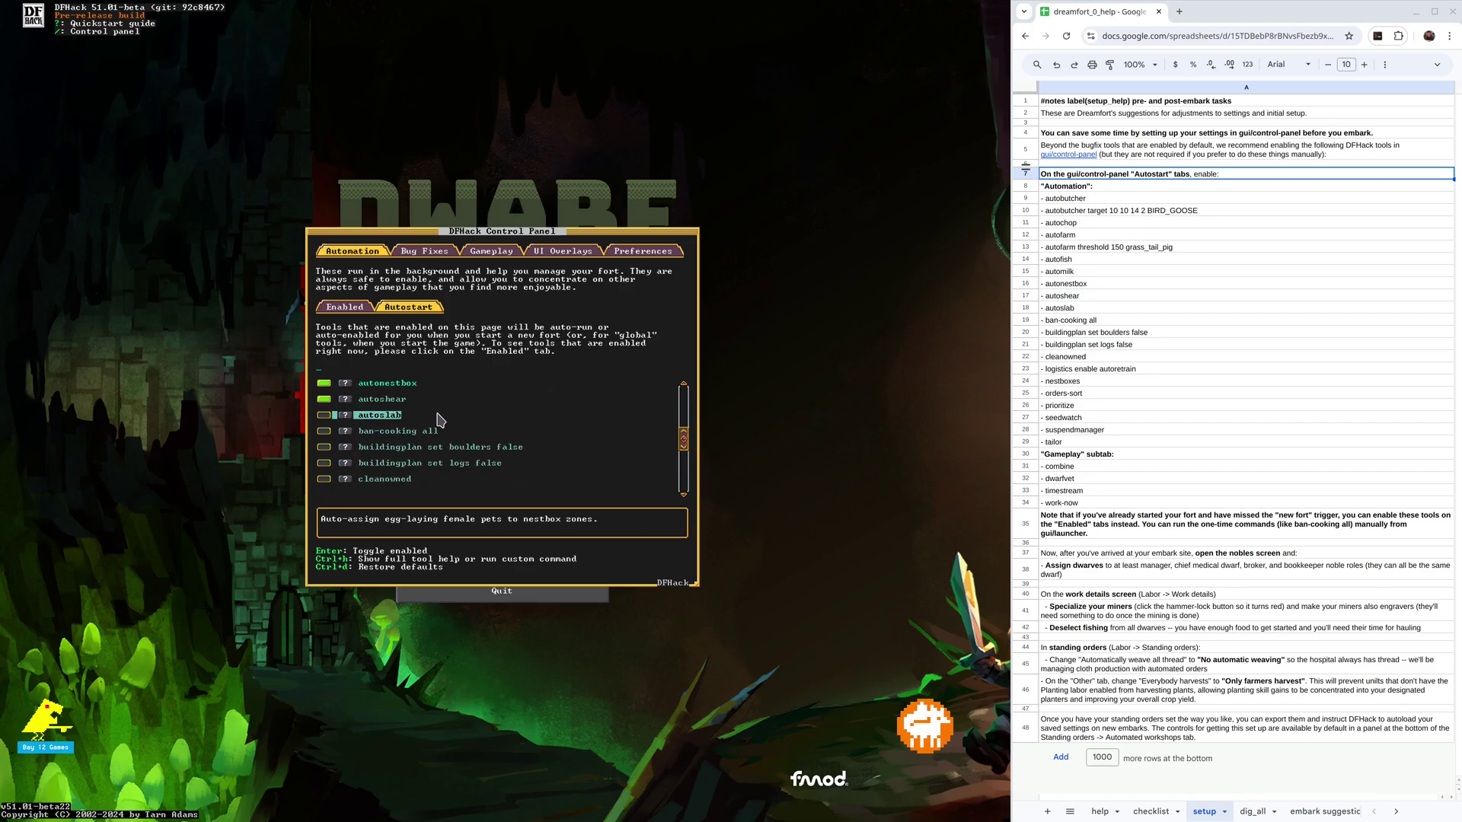
click(324, 415)
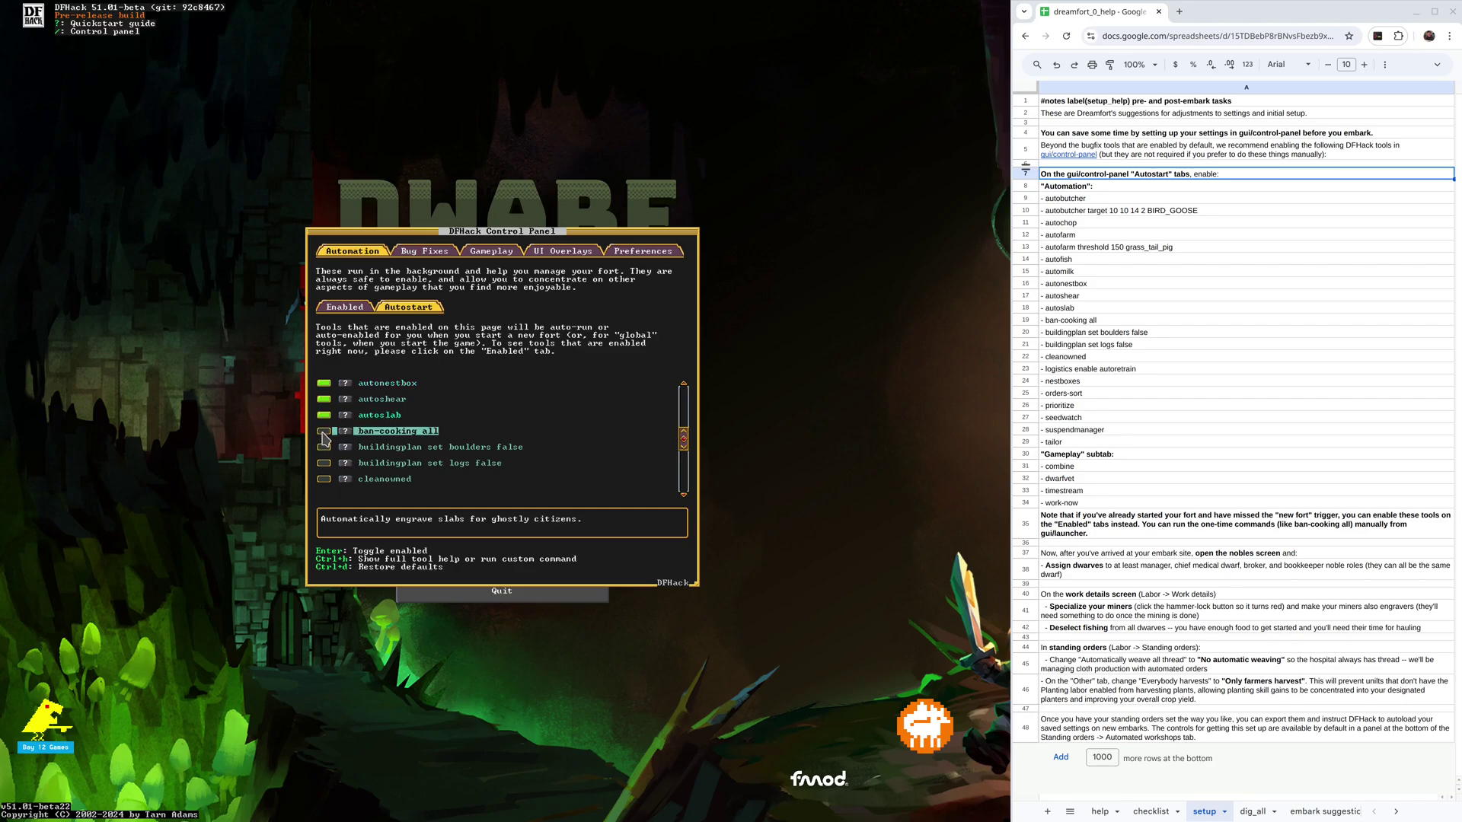
click(323, 432)
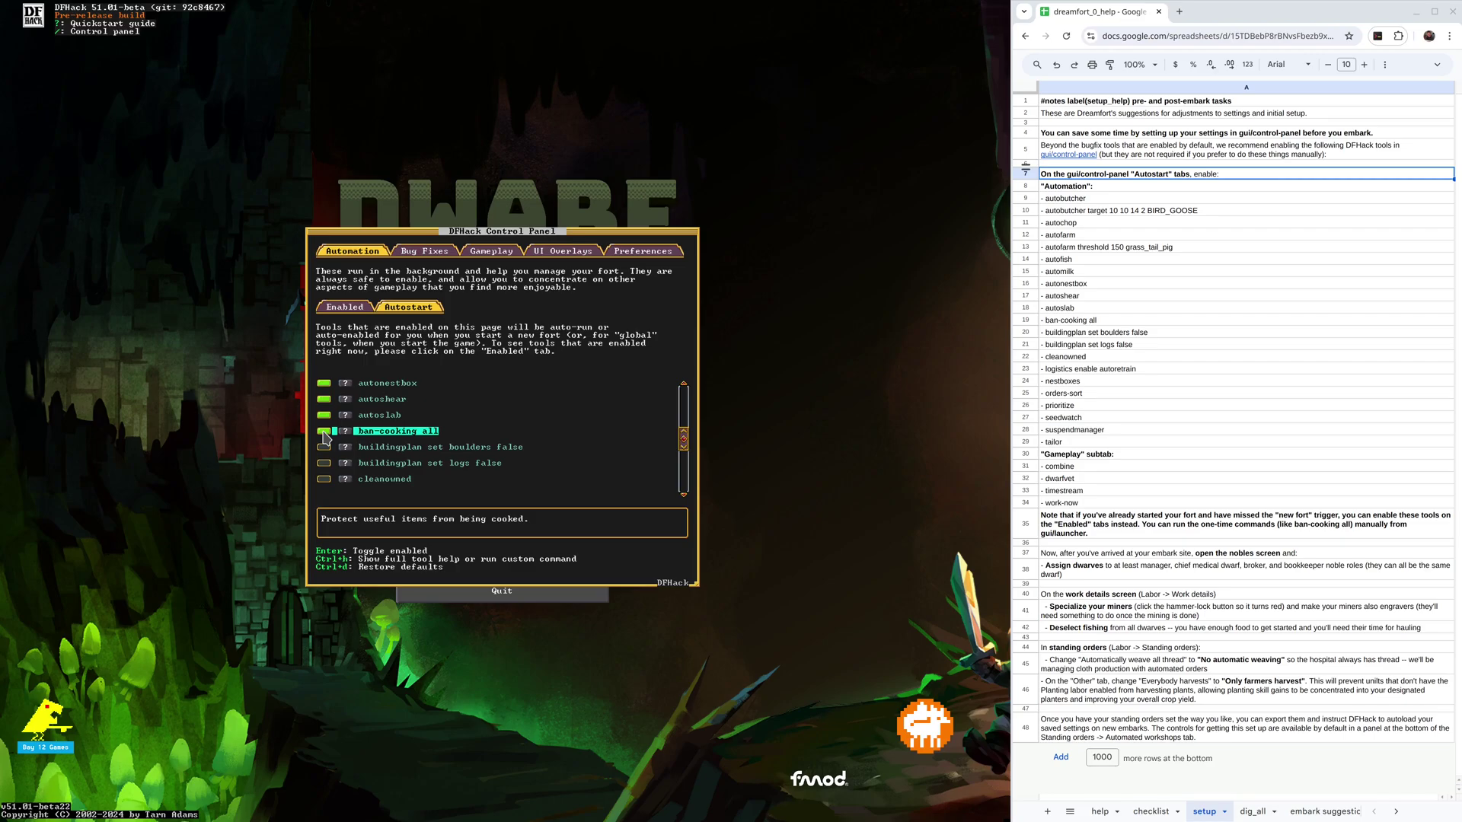
click(392, 454)
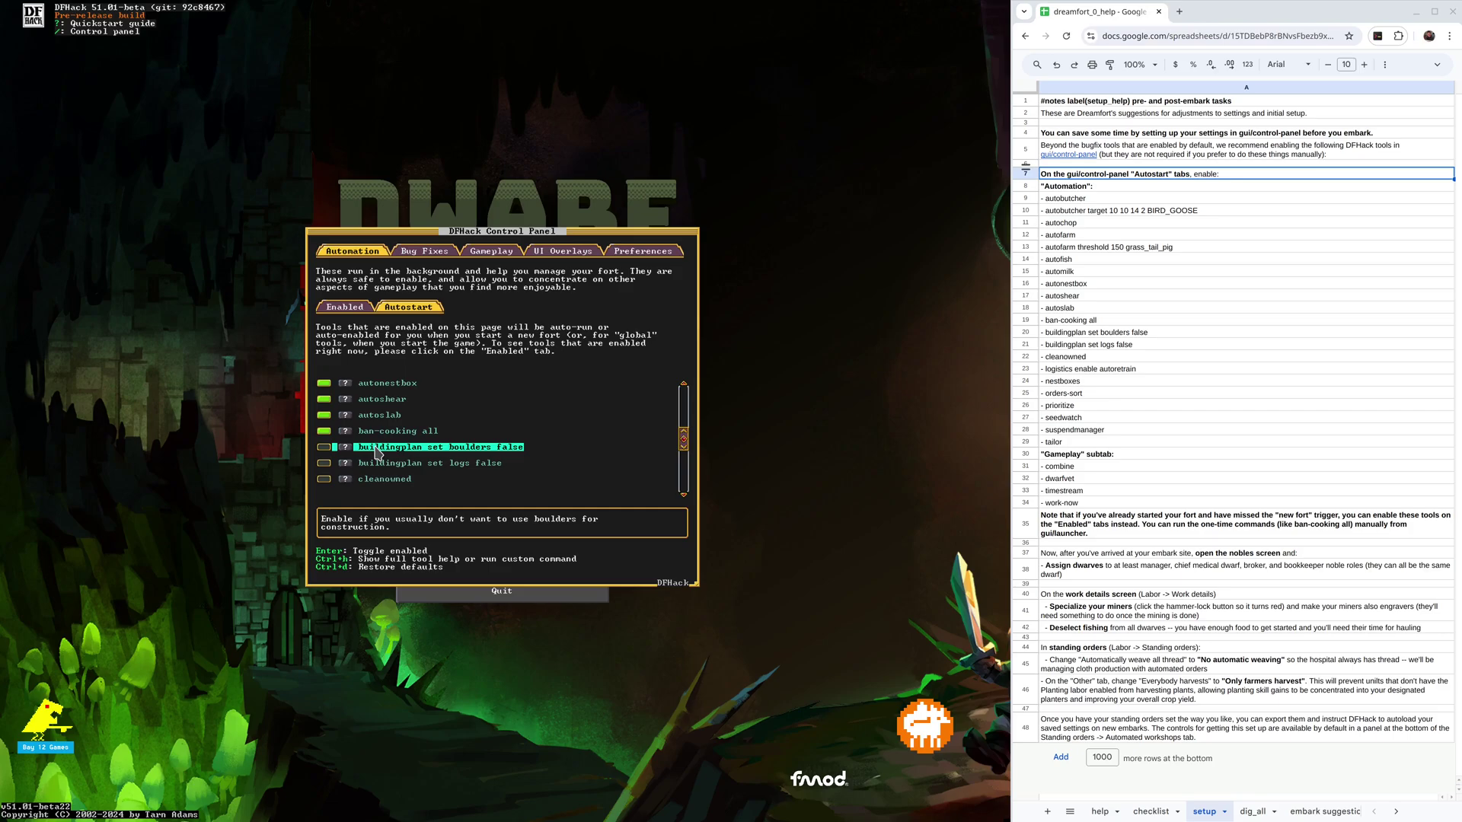
click(324, 450)
click(324, 465)
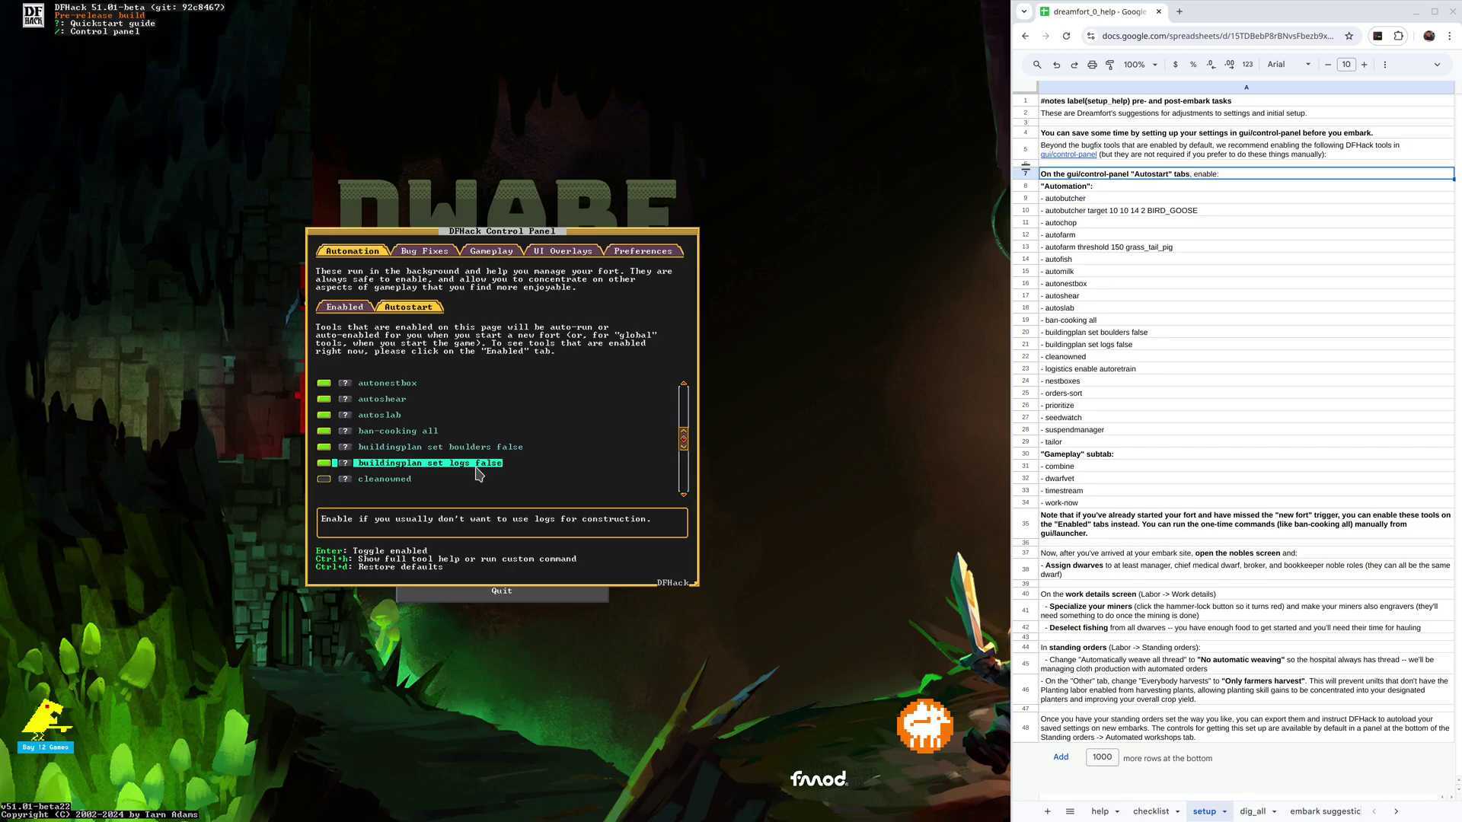
- Enable cleanowned, "logistics enable autoretrain" and nestboxes for autostart, skipping cleanowned-nodump and the gui/settings-manager entries
scroll(472, 464, down, 3)
scroll(454, 426, down, 2)
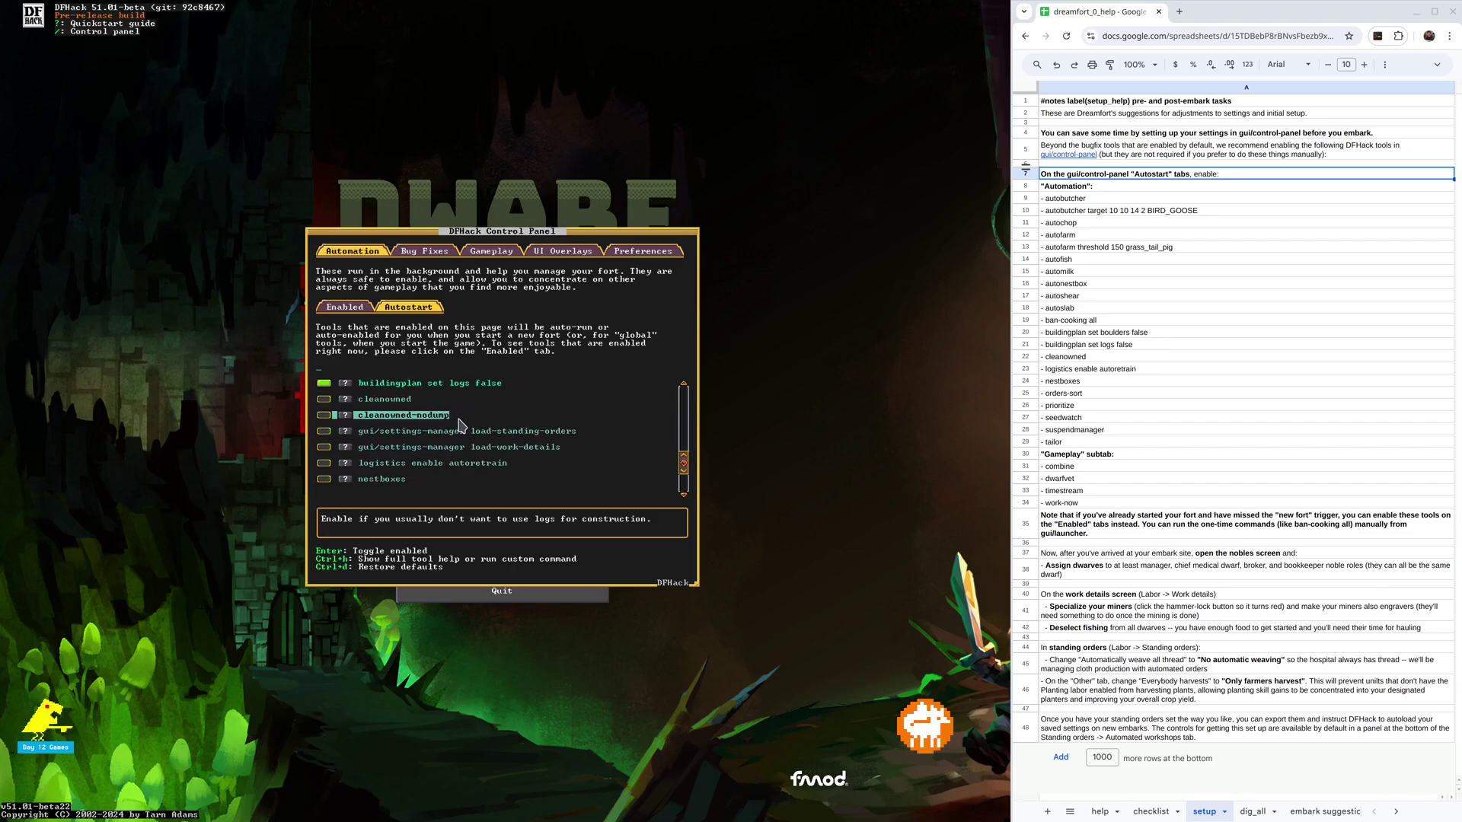
click(323, 401)
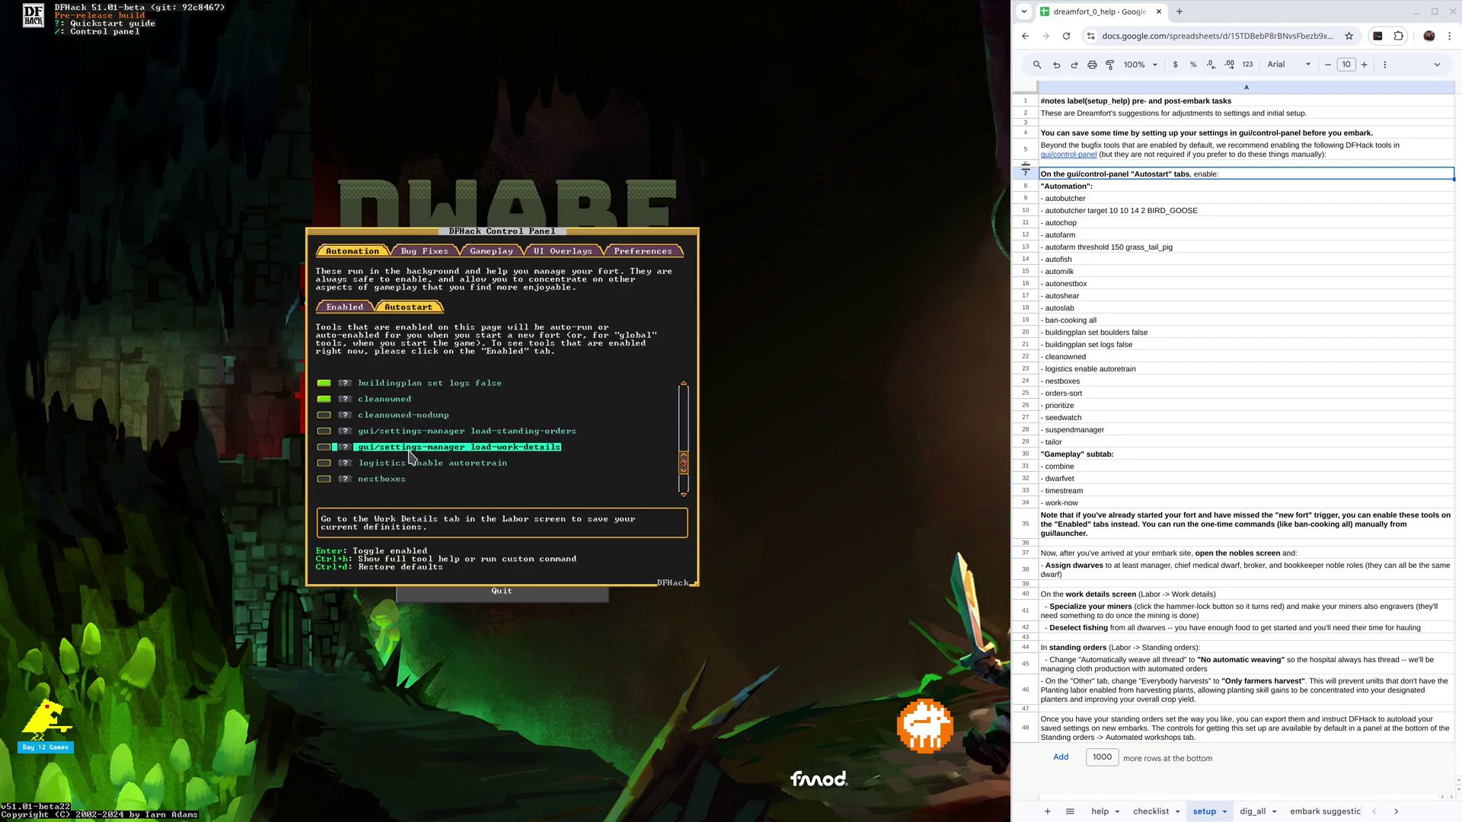
scroll(422, 442, down, 2)
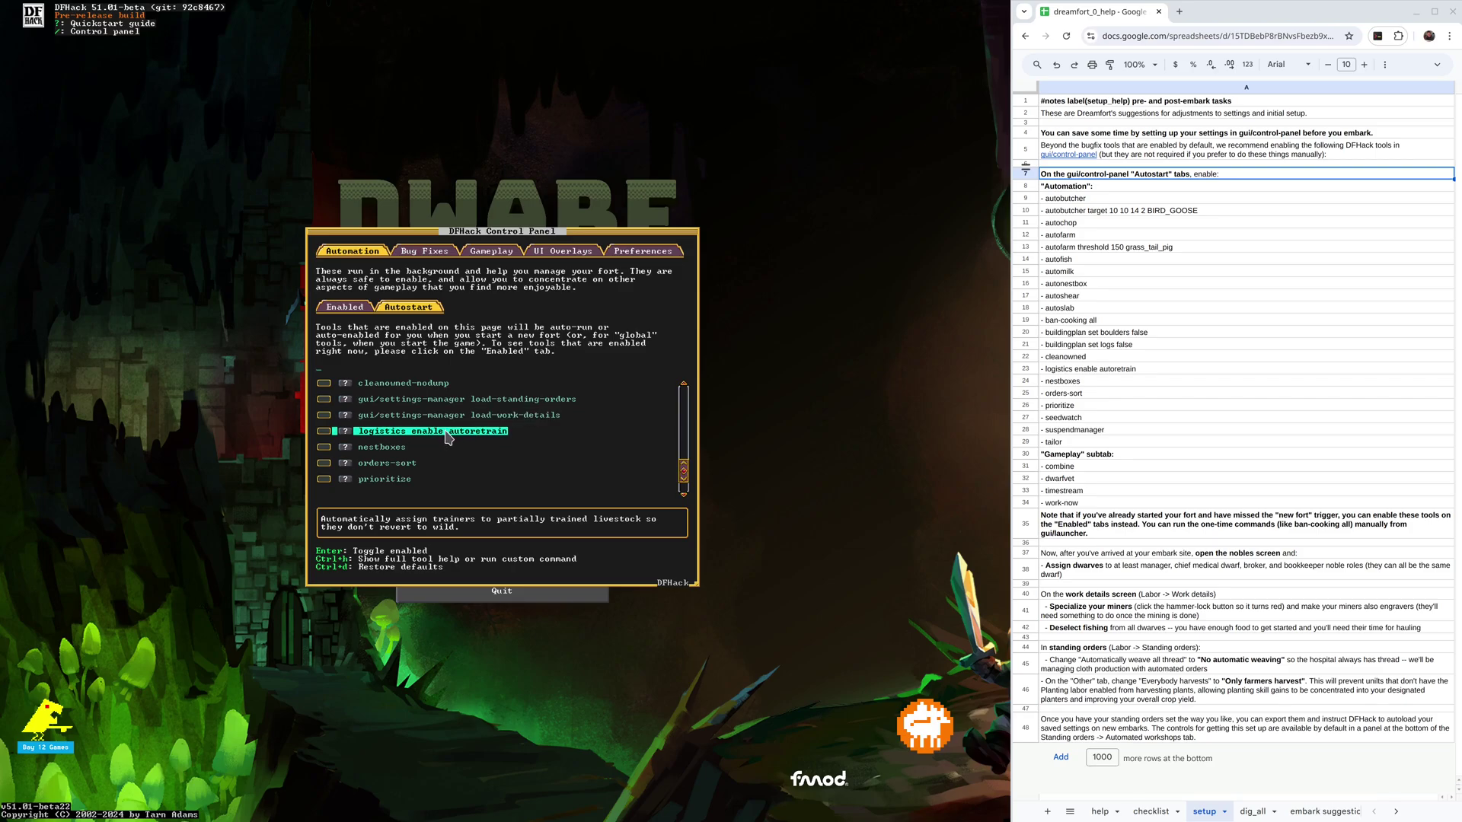
click(324, 433)
click(325, 450)
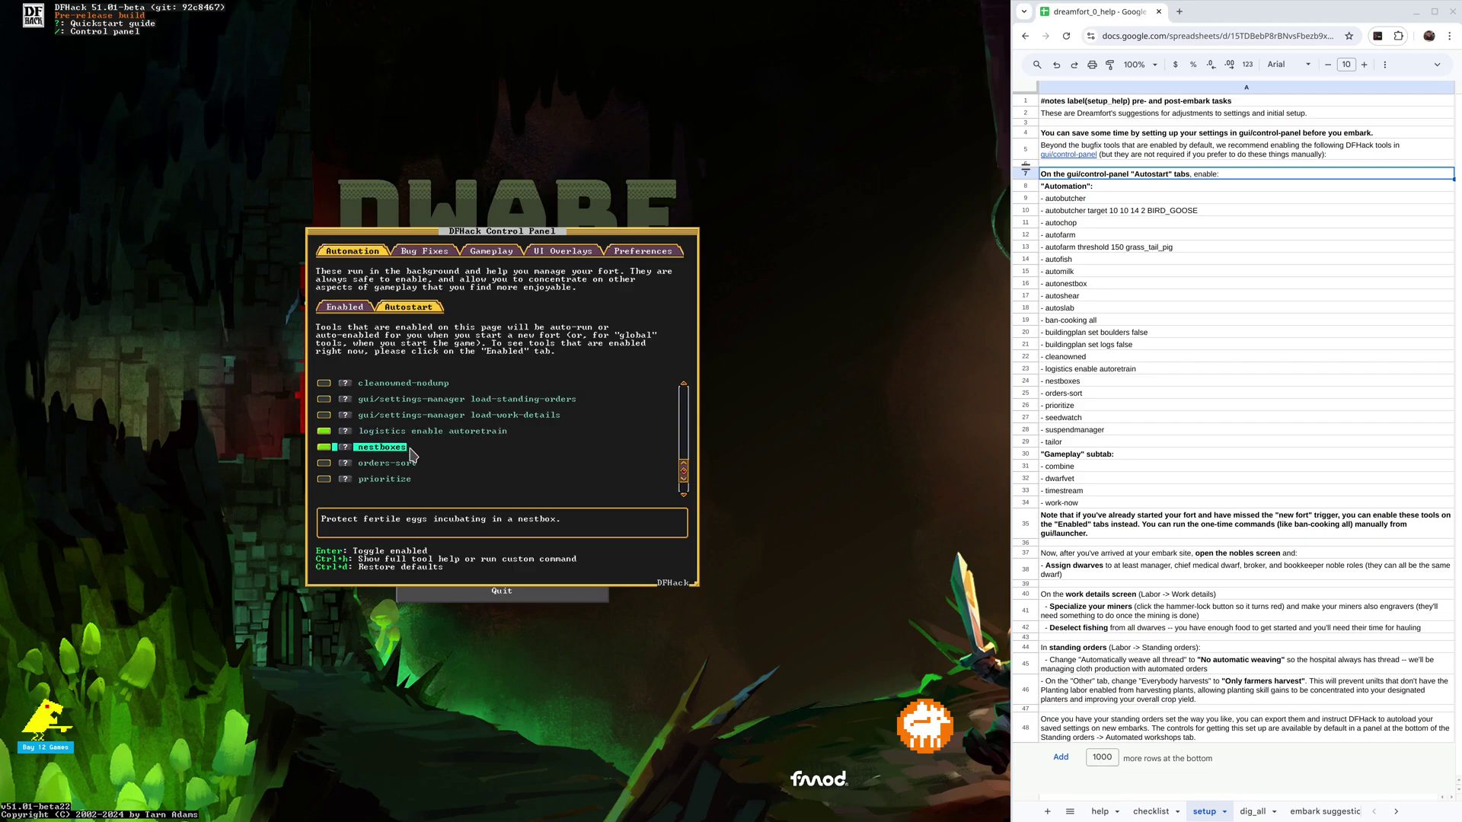
- Enable orders-sort and prioritize in the Automation autostart list
scroll(412, 455, down, 3)
scroll(359, 401, down, 1)
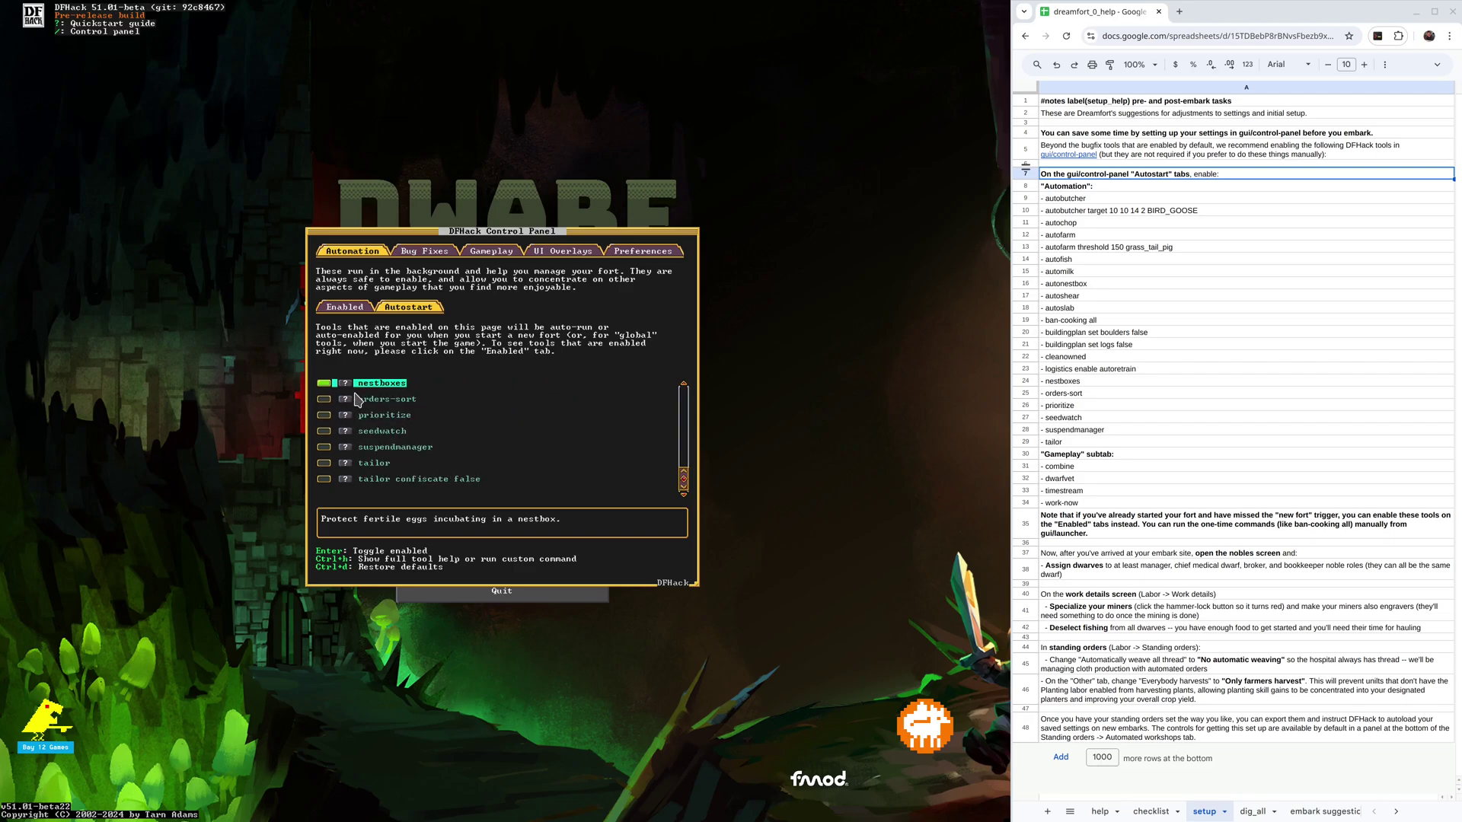
click(373, 401)
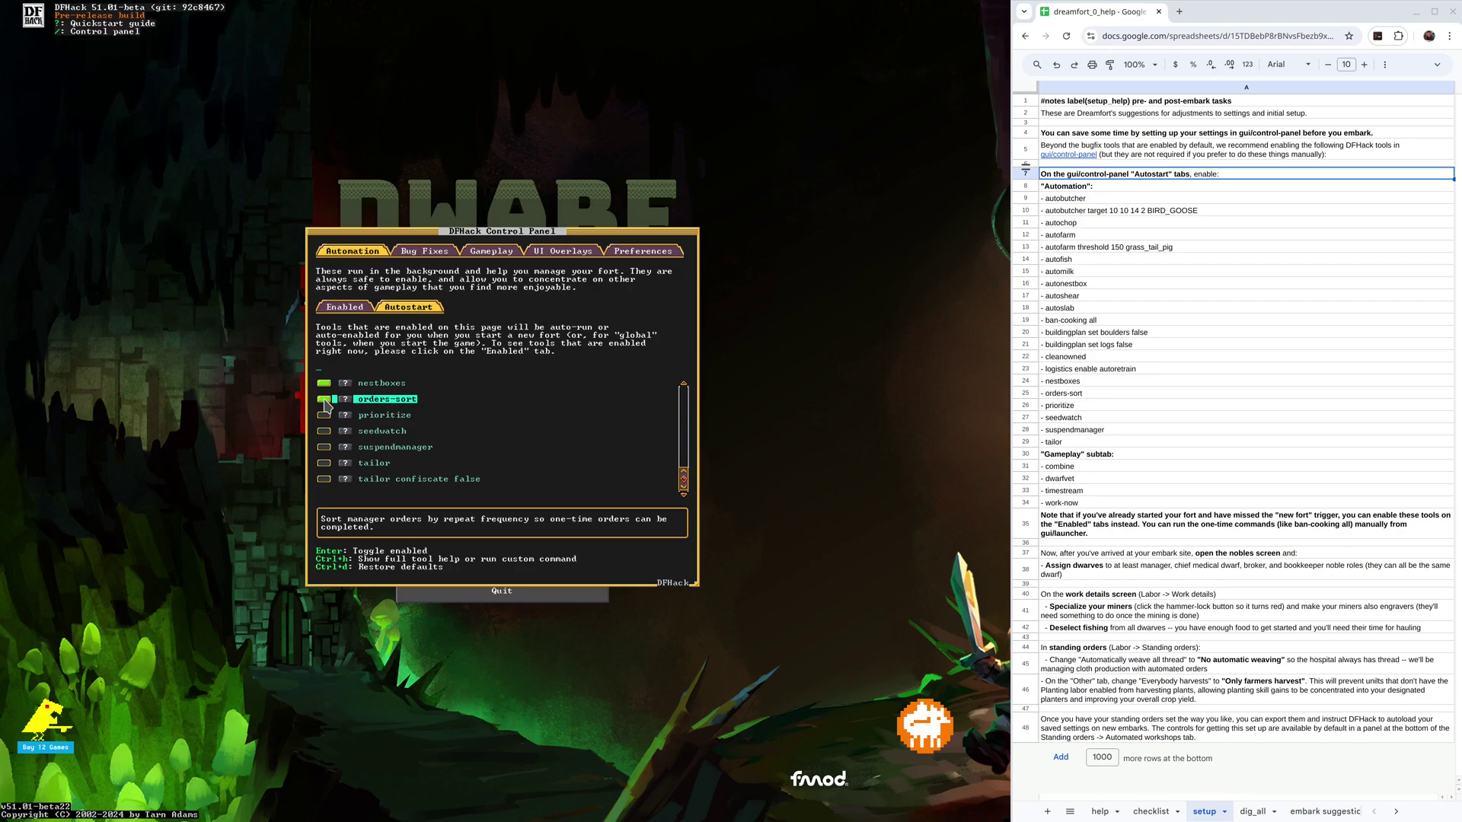
click(385, 418)
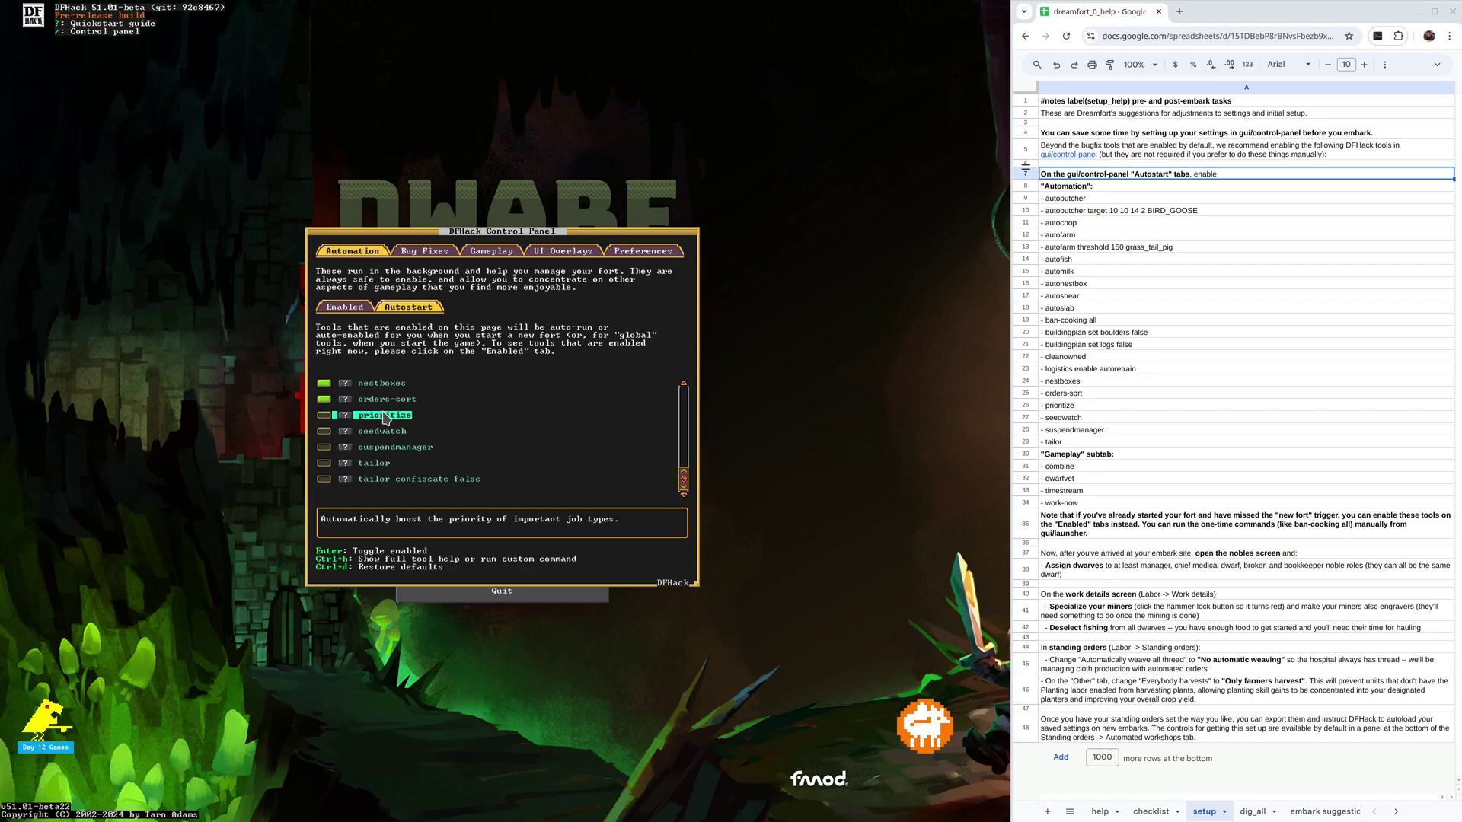
click(325, 416)
- Enable seedwatch, suspendmanager and tailor in the Automation autostart list
click(427, 431)
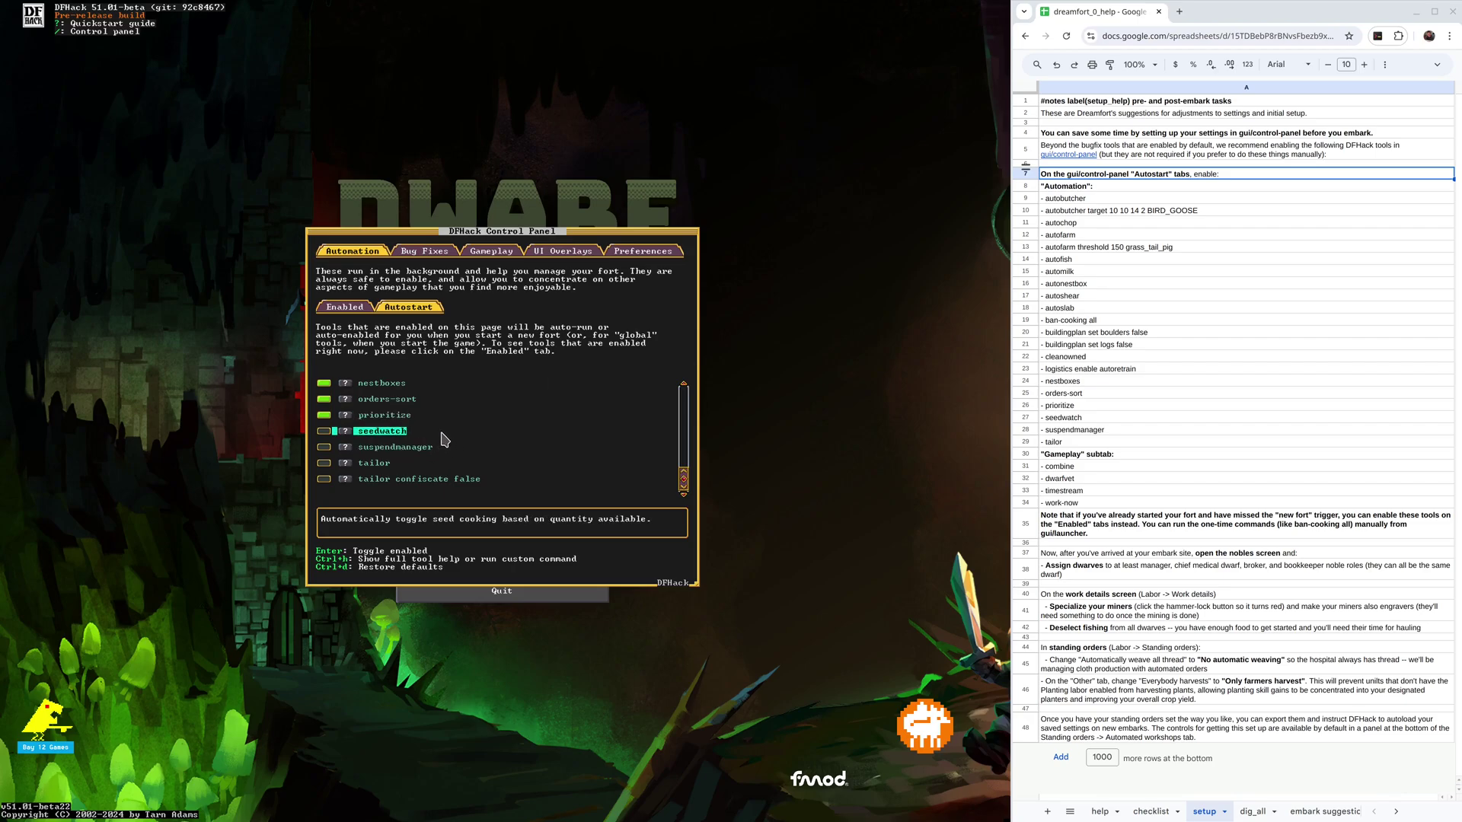
click(324, 432)
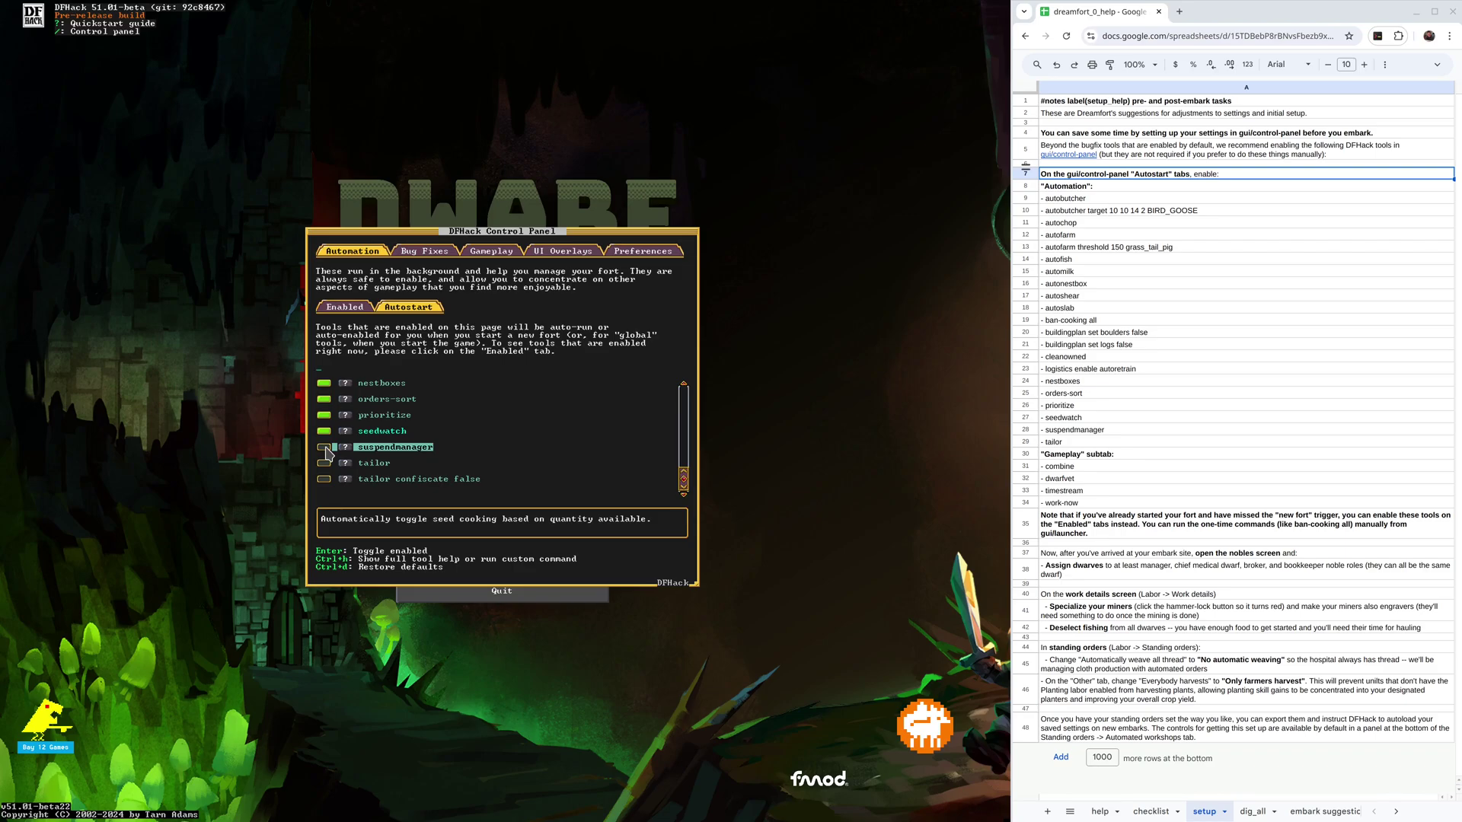
click(325, 449)
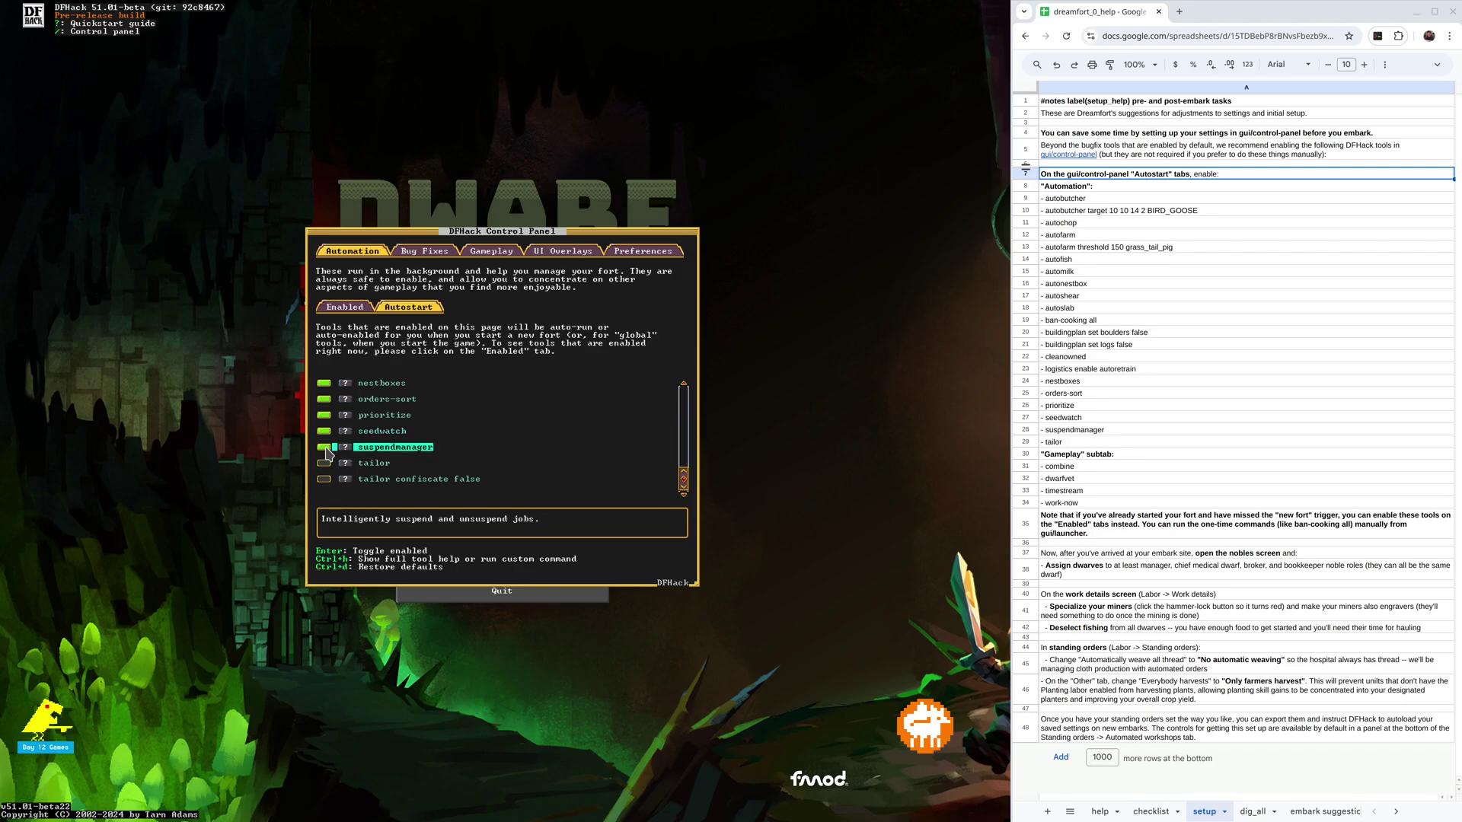
click(323, 465)
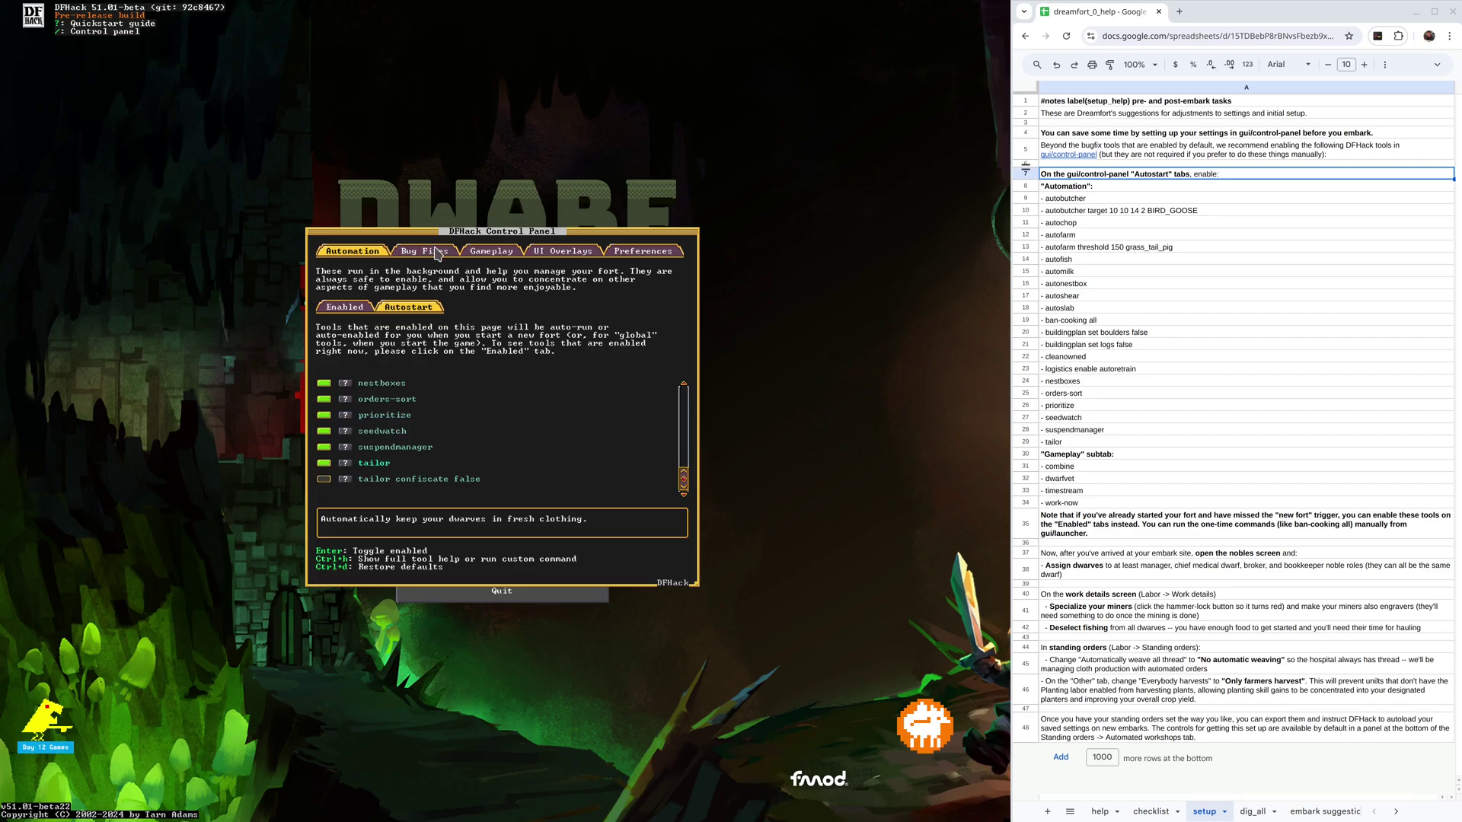
- Check the autostart tools listed under Bug Fixes, and open the Gameplay autostart list
click(437, 252)
scroll(521, 421, down, 5)
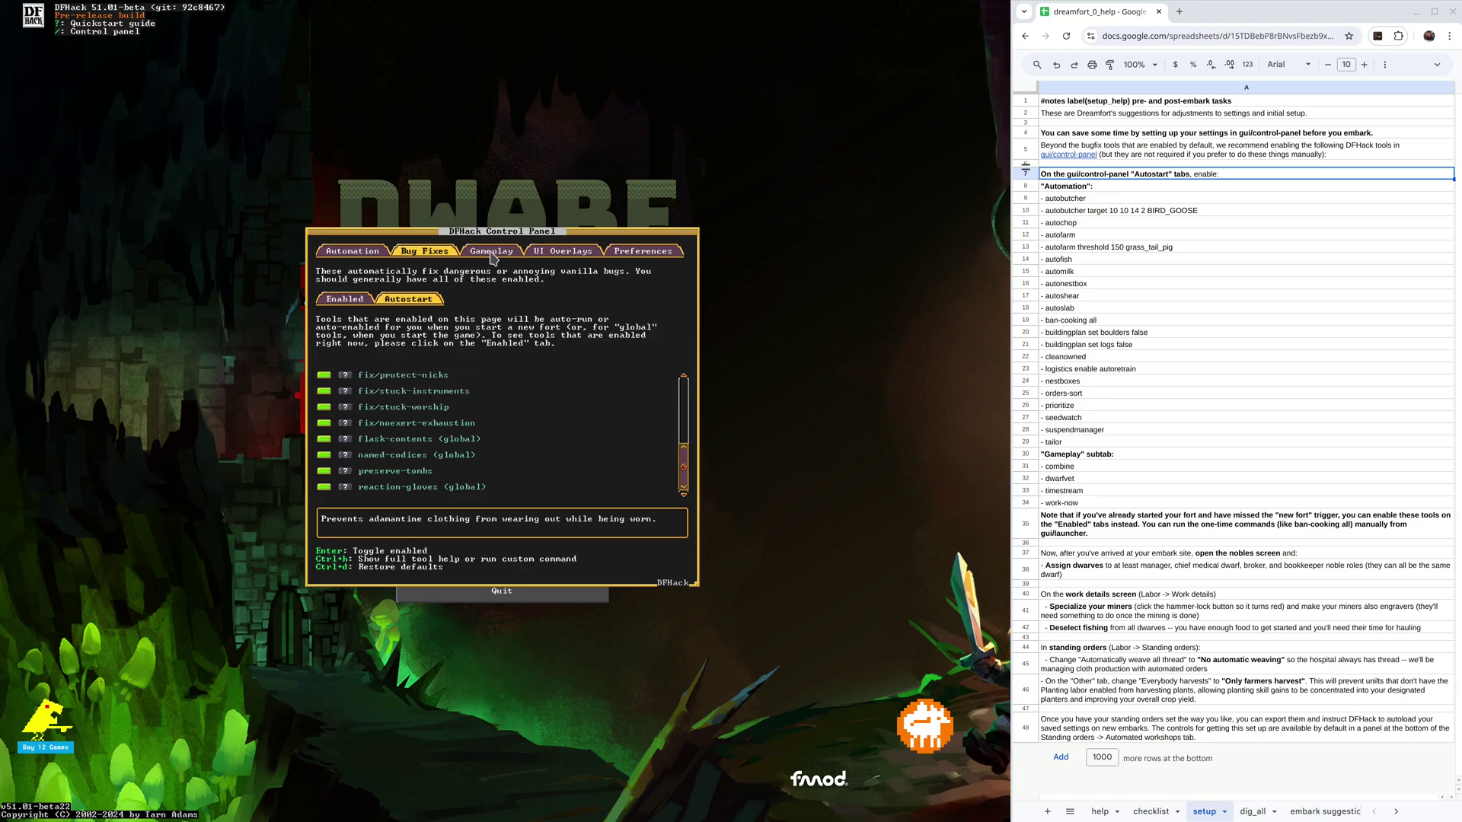
click(494, 254)
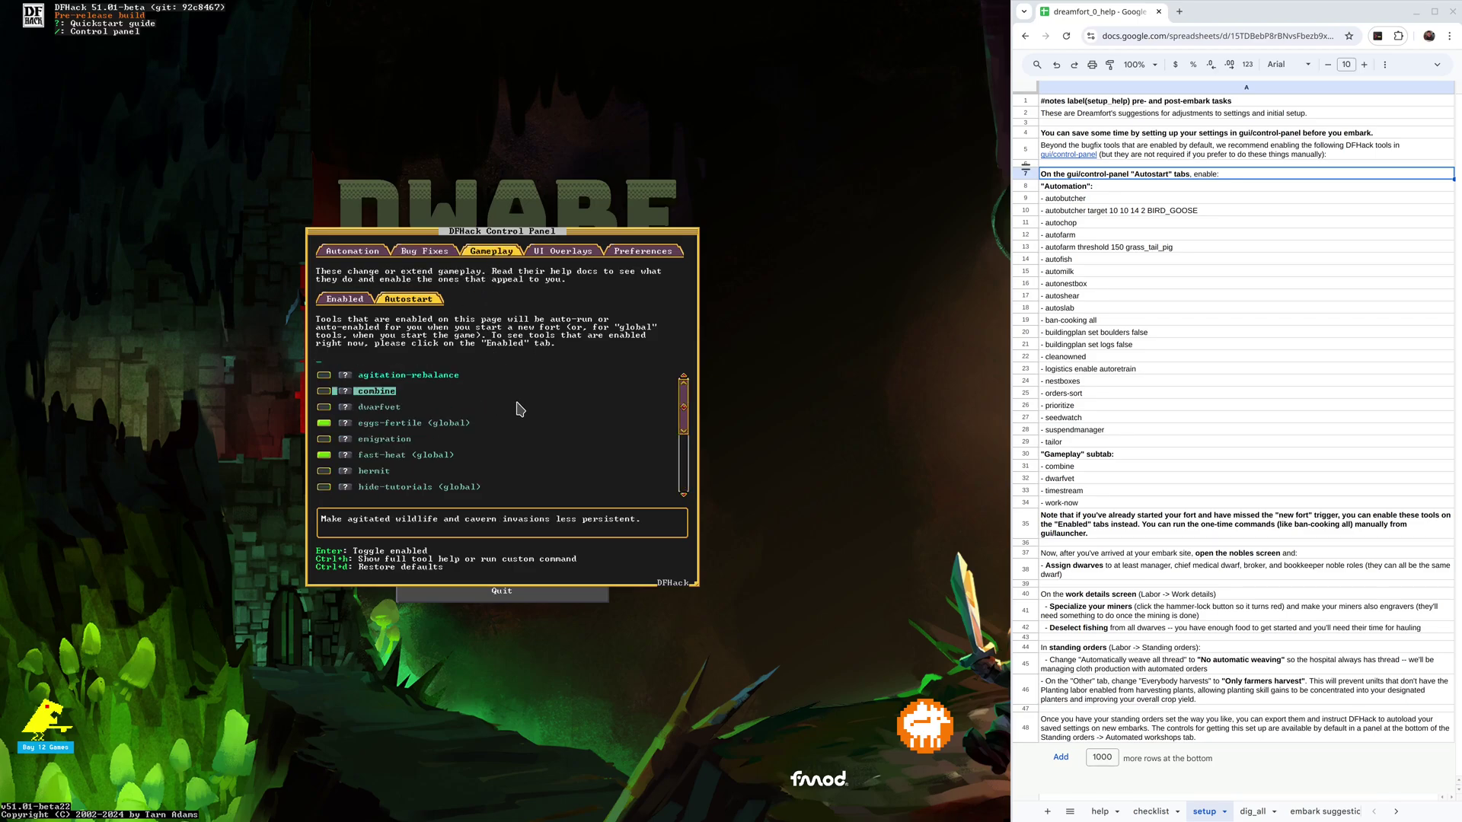
- Enable combine, dwarfvet, timestream and work-now in the Gameplay autostart list, following the setup sheet
click(1091, 453)
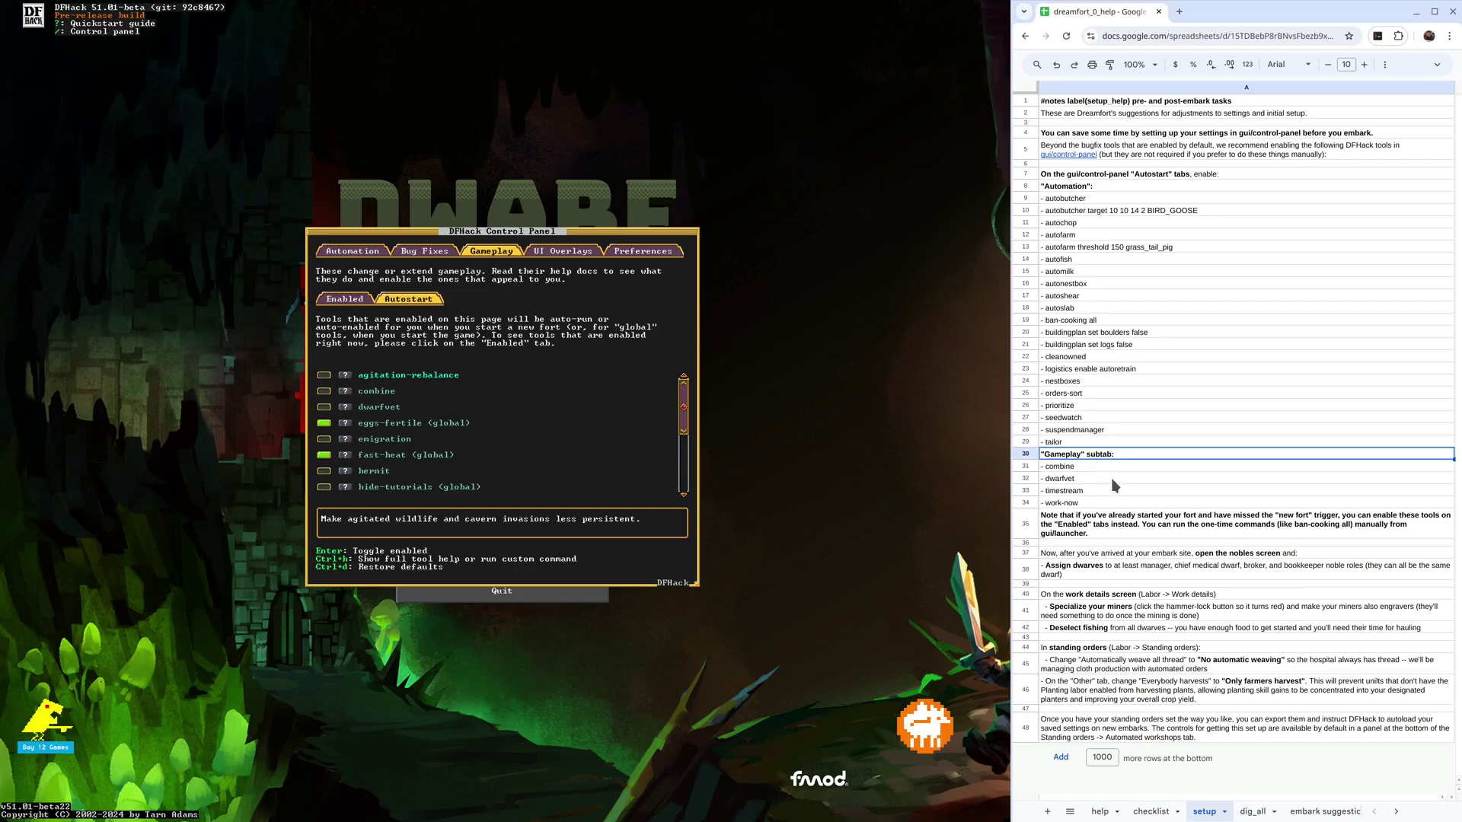
click(330, 393)
click(333, 394)
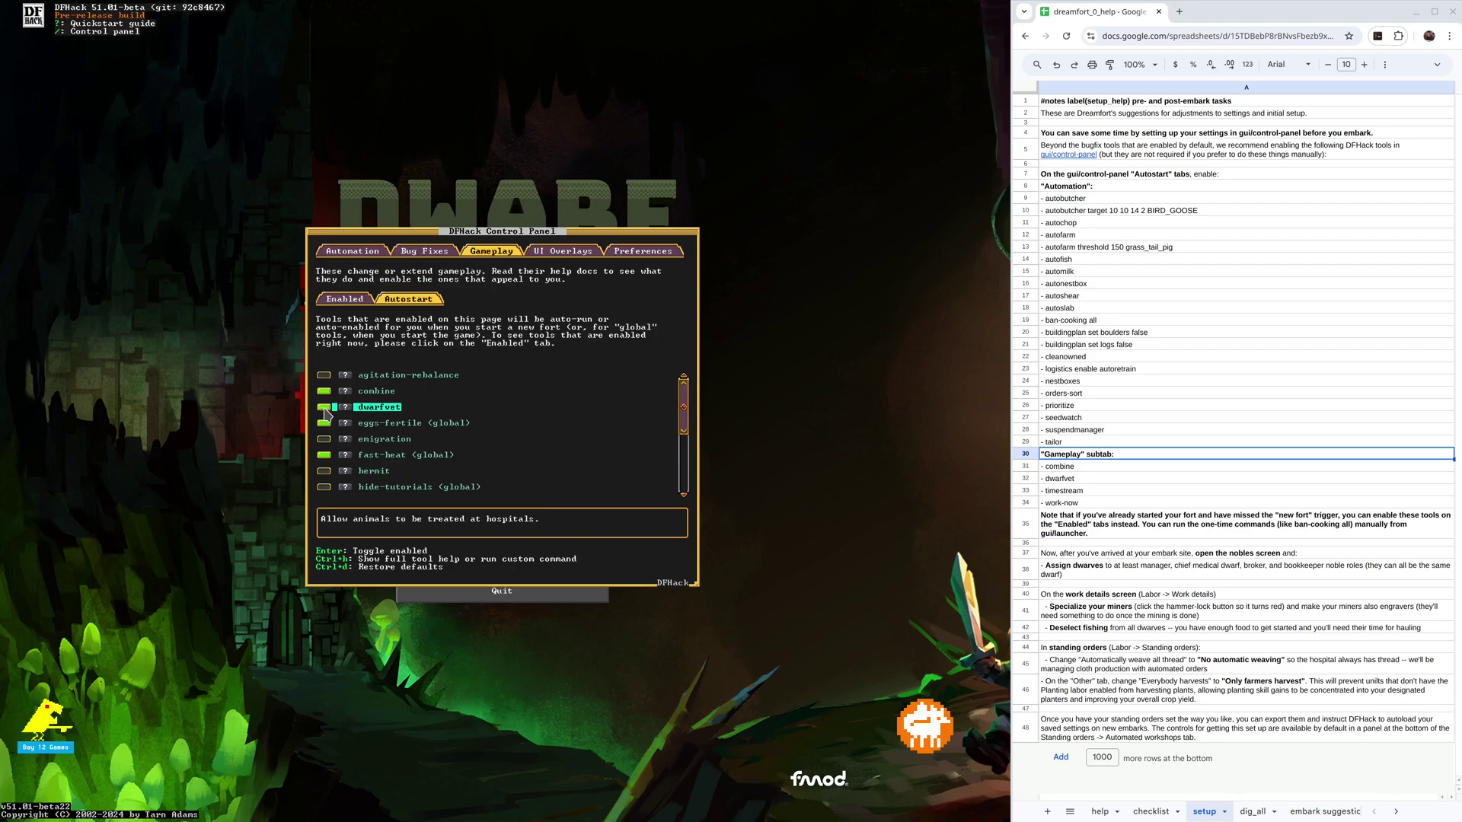
scroll(385, 415, down, 2)
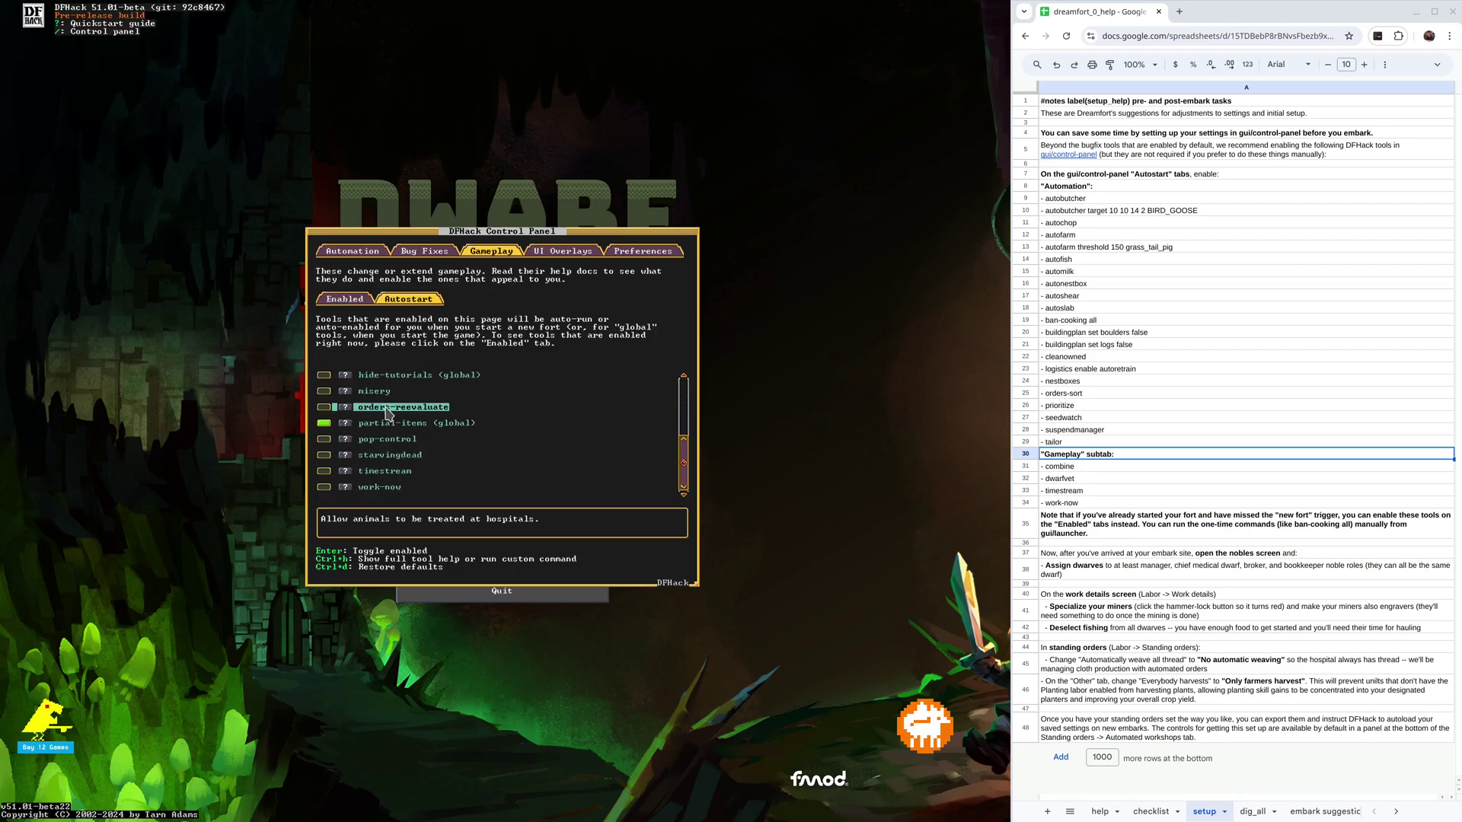
scroll(378, 461, down, 1)
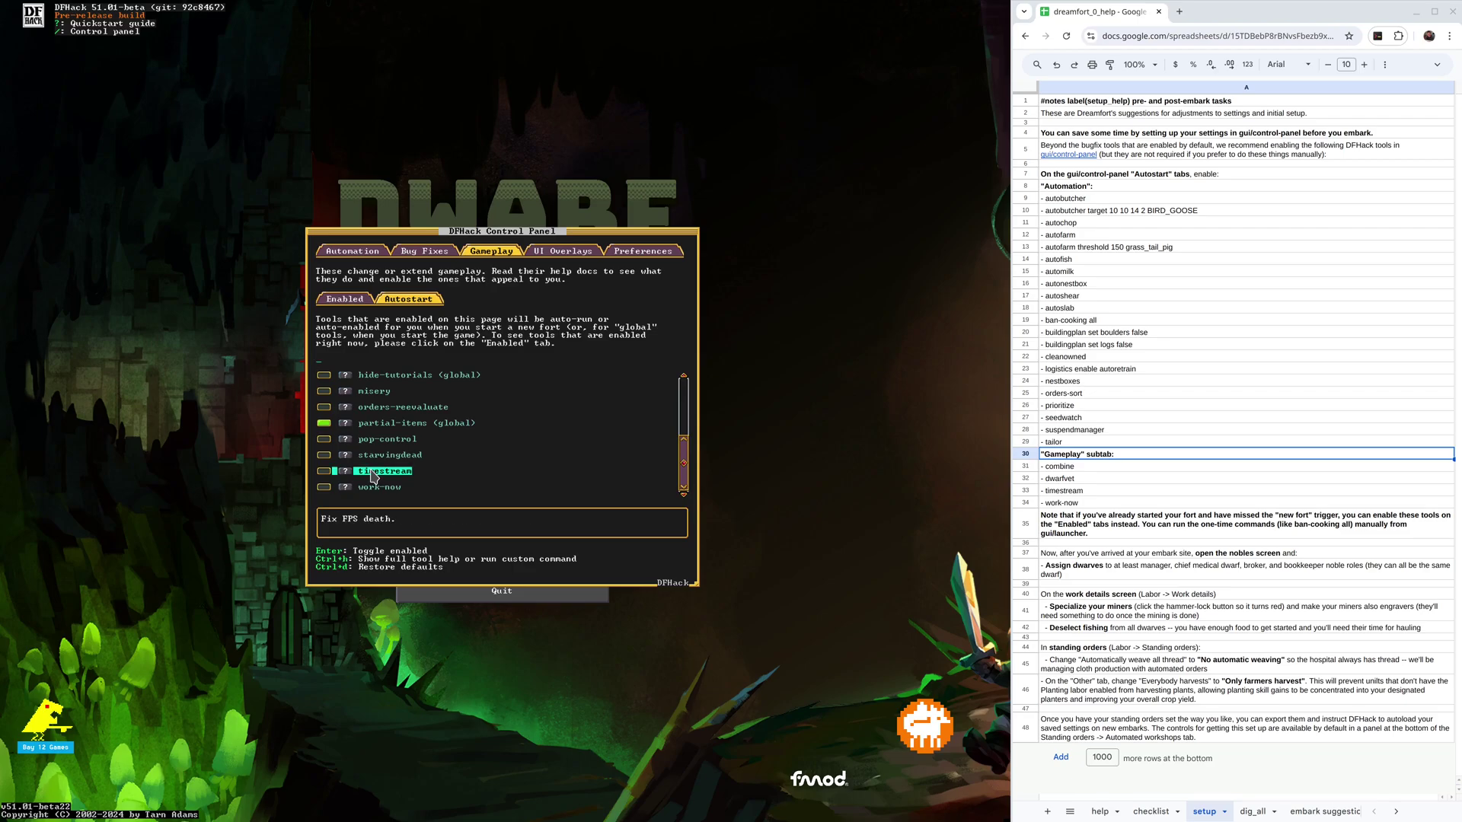
click(324, 471)
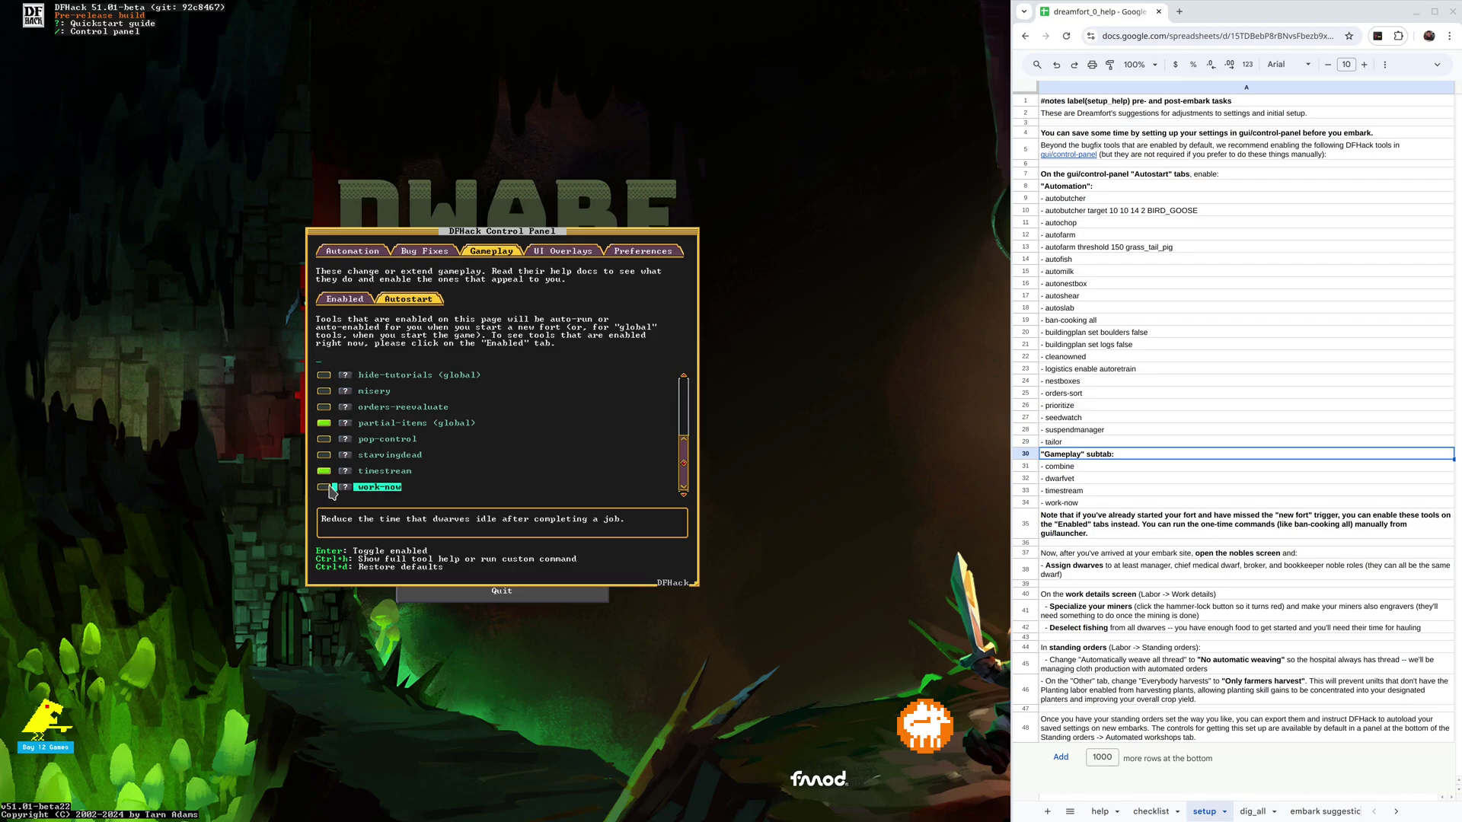
click(327, 487)
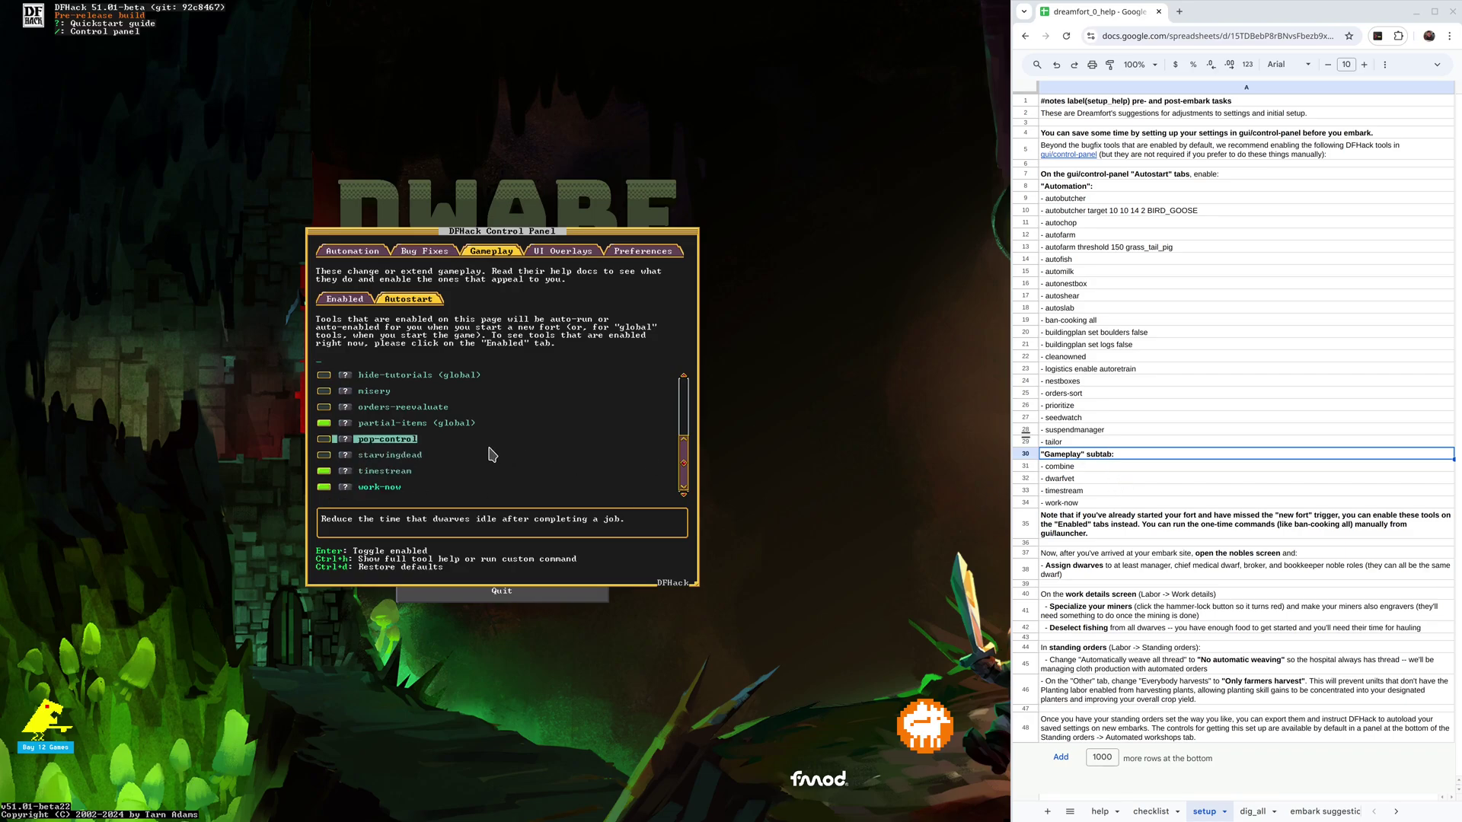
- Enable agitation-rebalance and hide-tutorials for Gameplay autostart, and also enable hide-tutorials for immediate use
scroll(461, 447, up, 4)
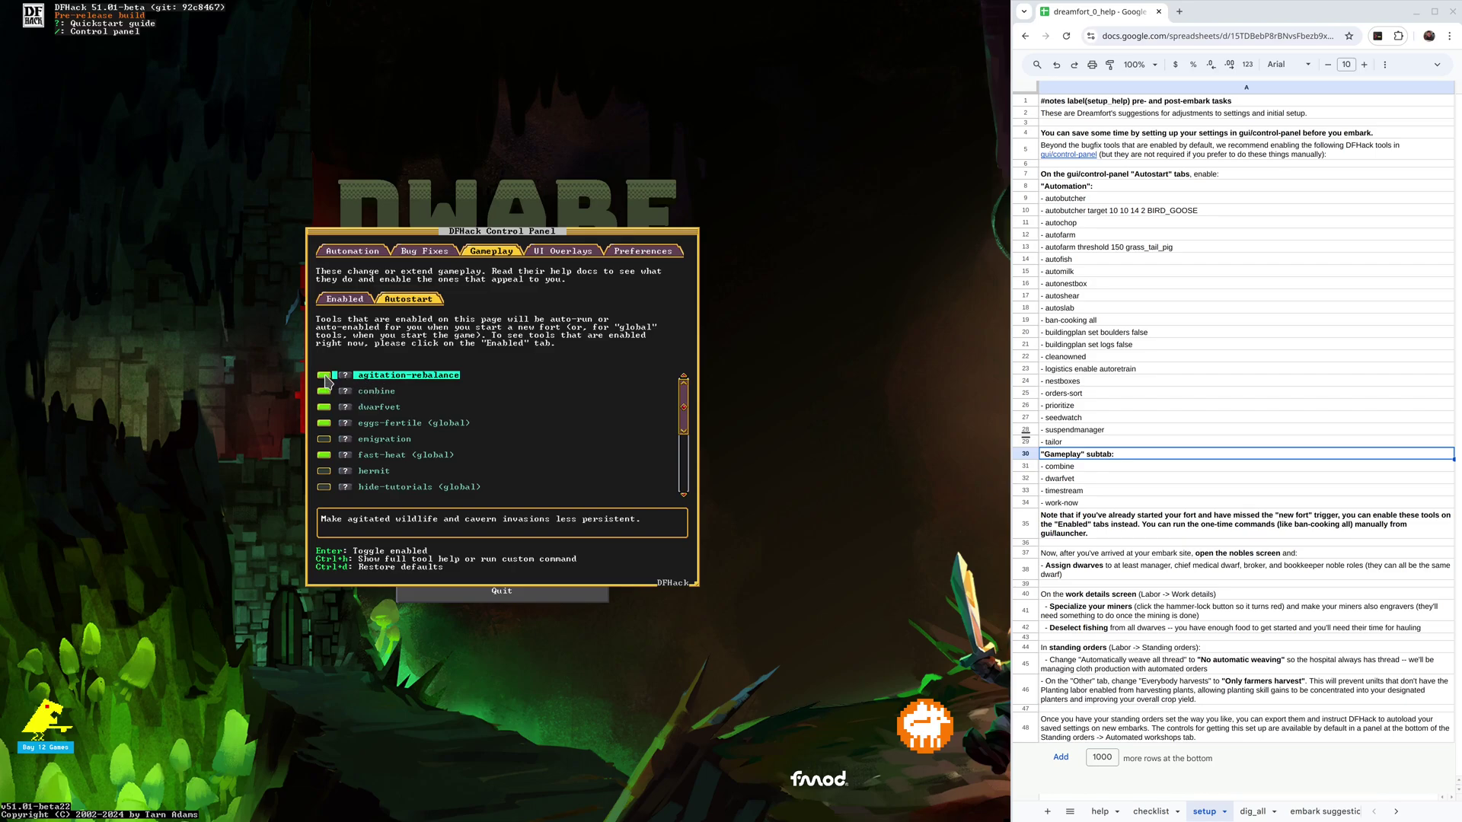
scroll(357, 479, down, 1)
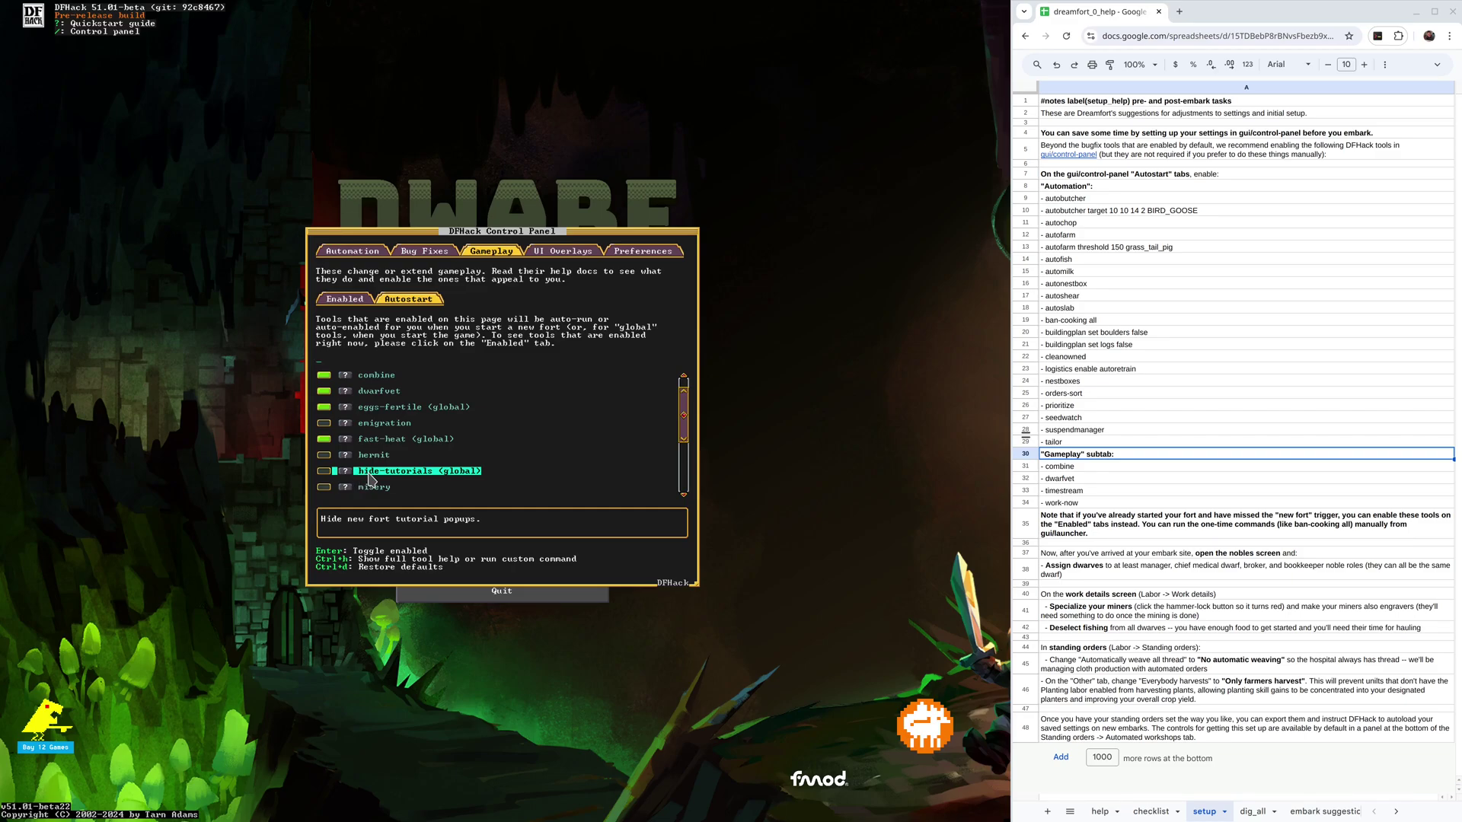
click(328, 472)
click(350, 301)
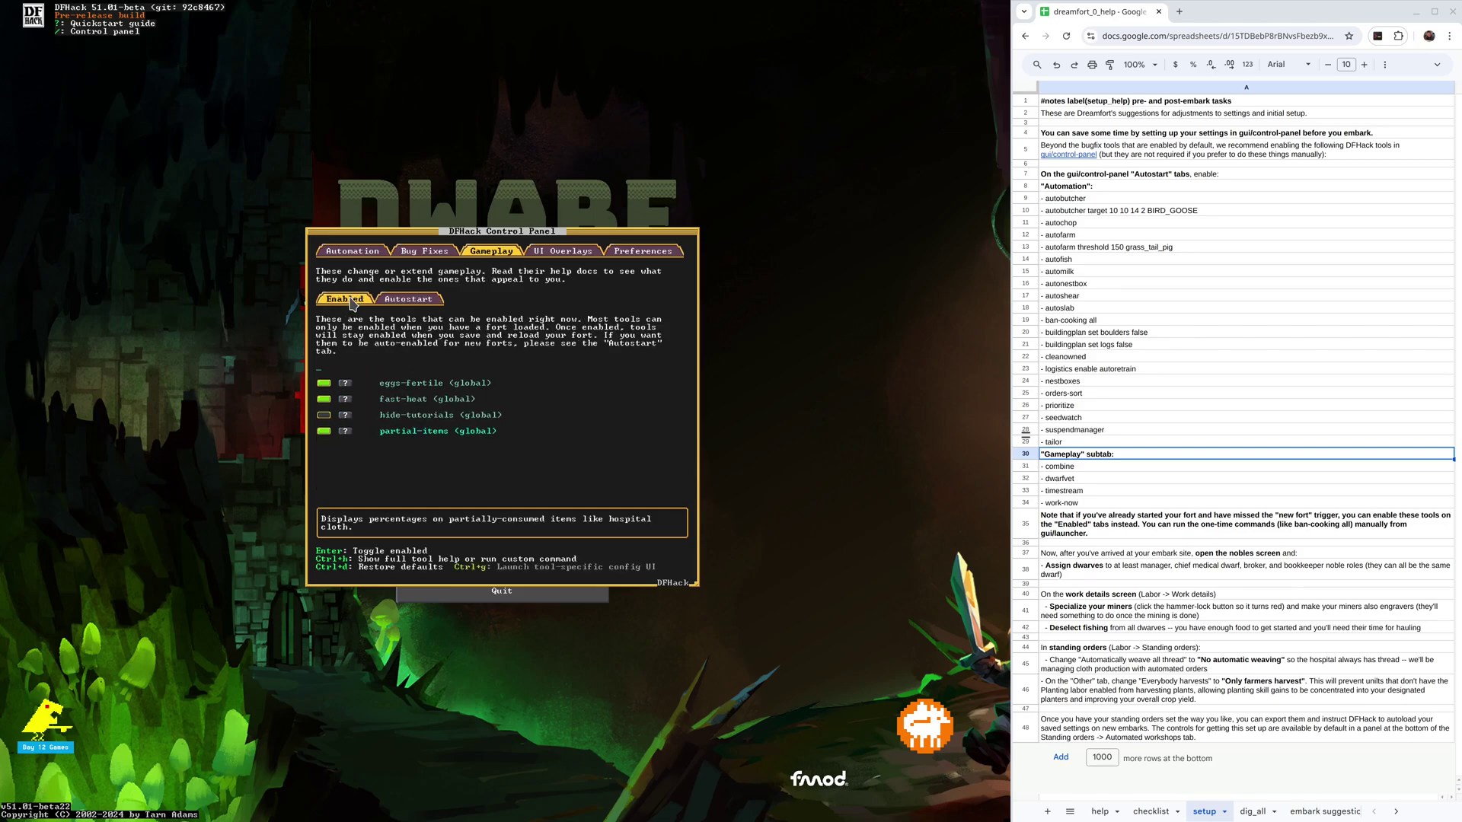
click(327, 416)
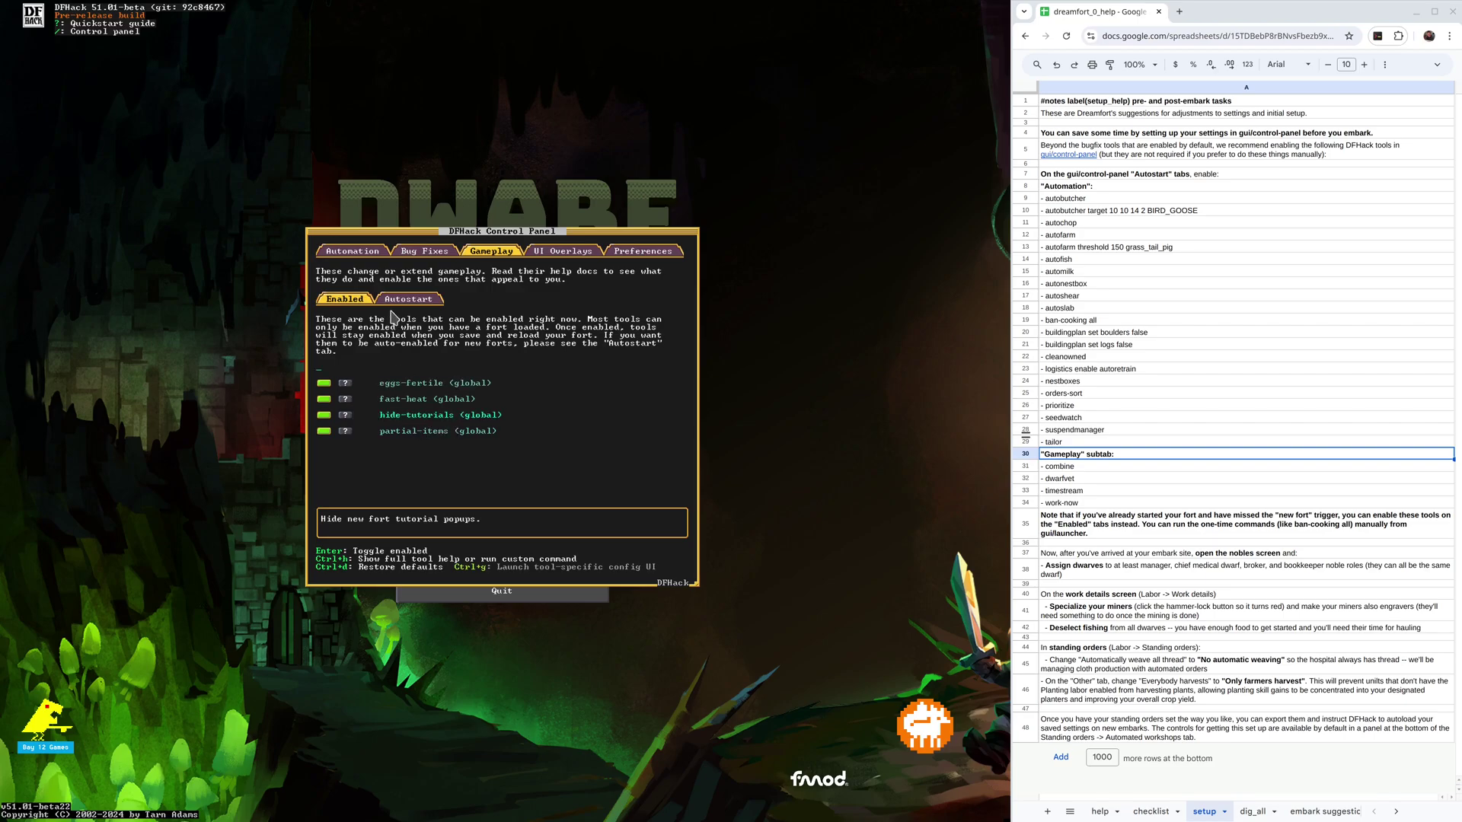
click(402, 307)
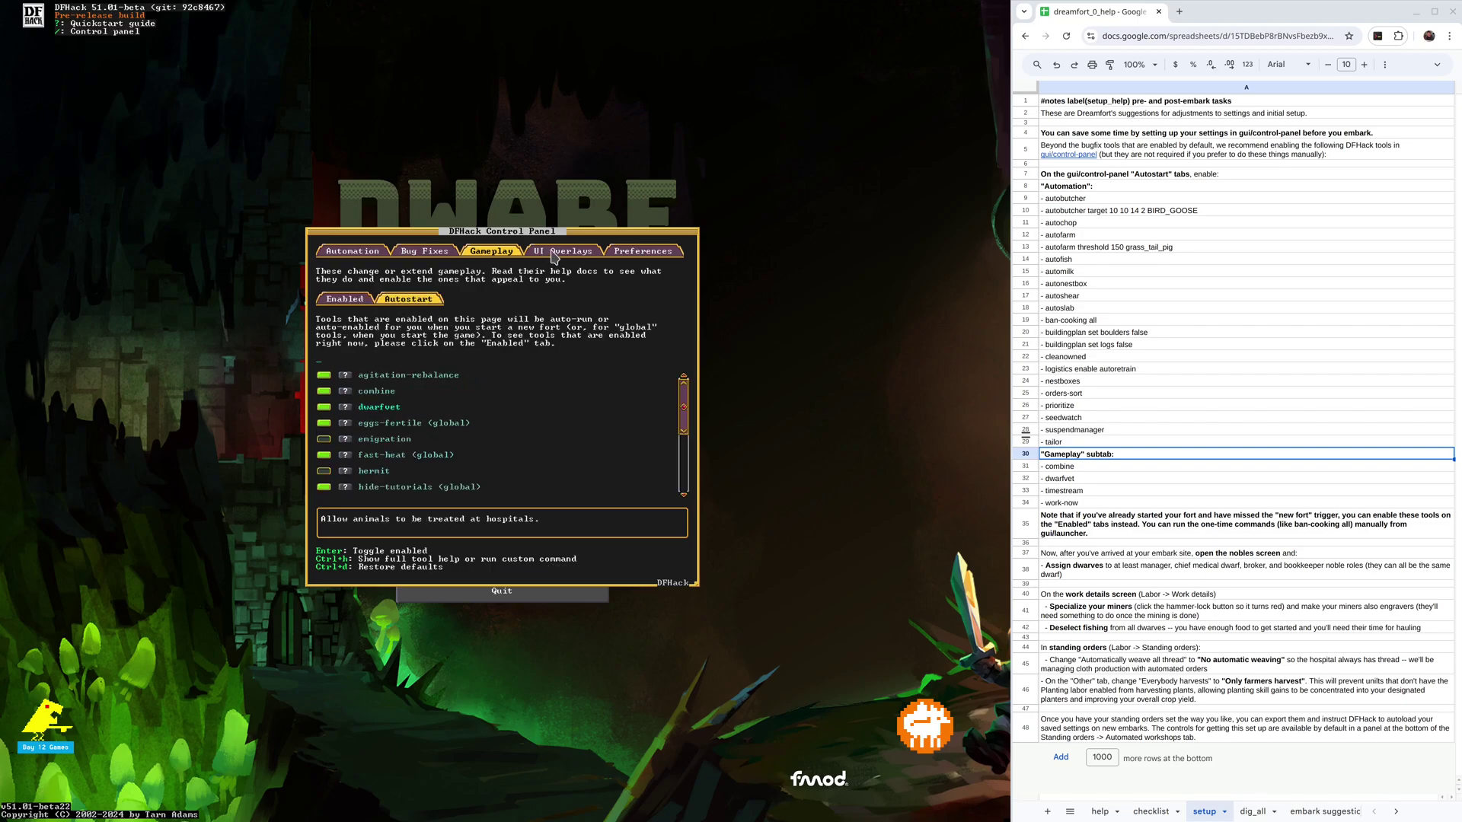
- Look through the list of UI overlays to its end, and close the control panel
click(554, 256)
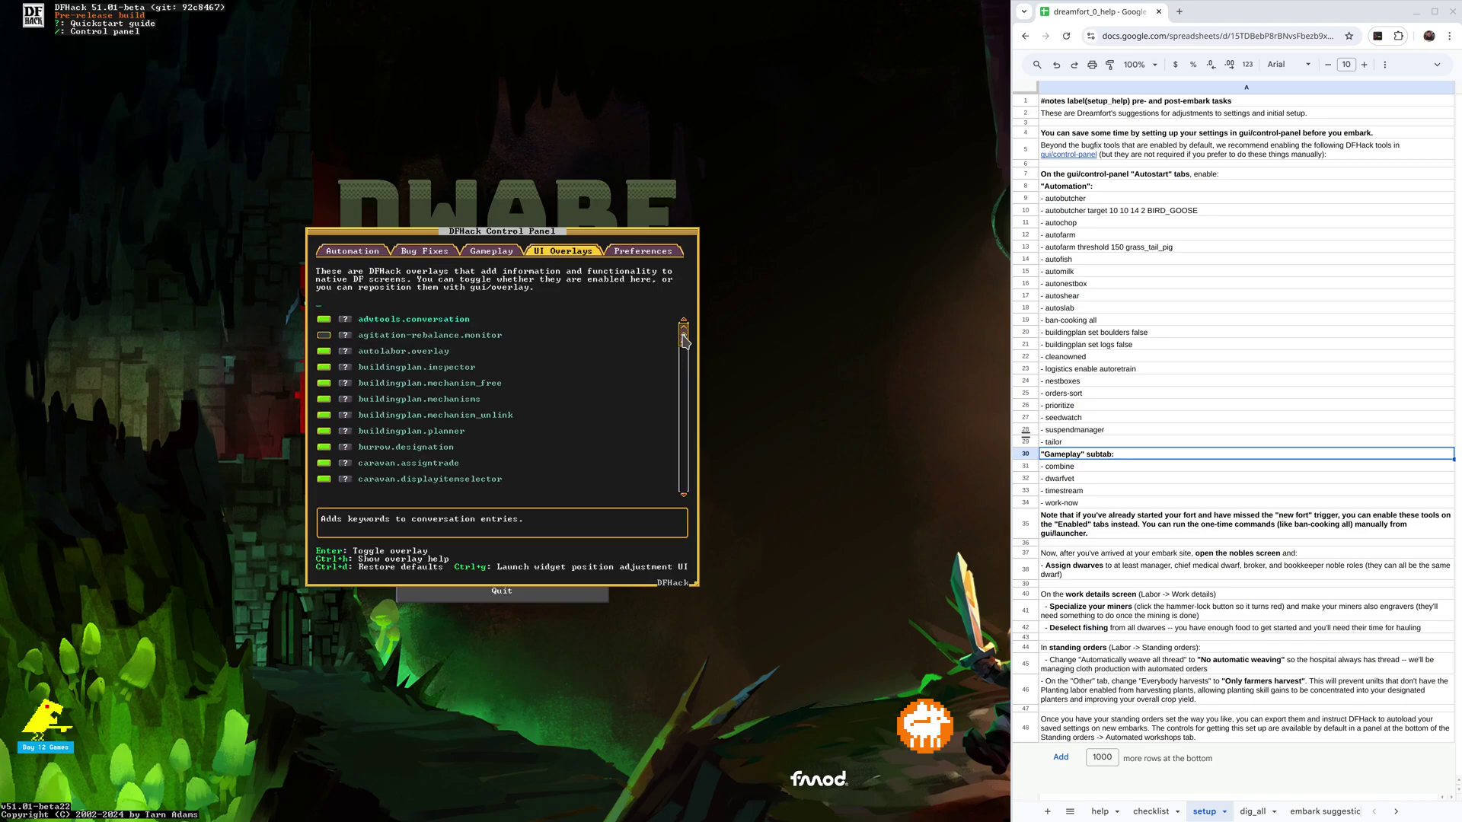
drag(684, 341, 683, 487)
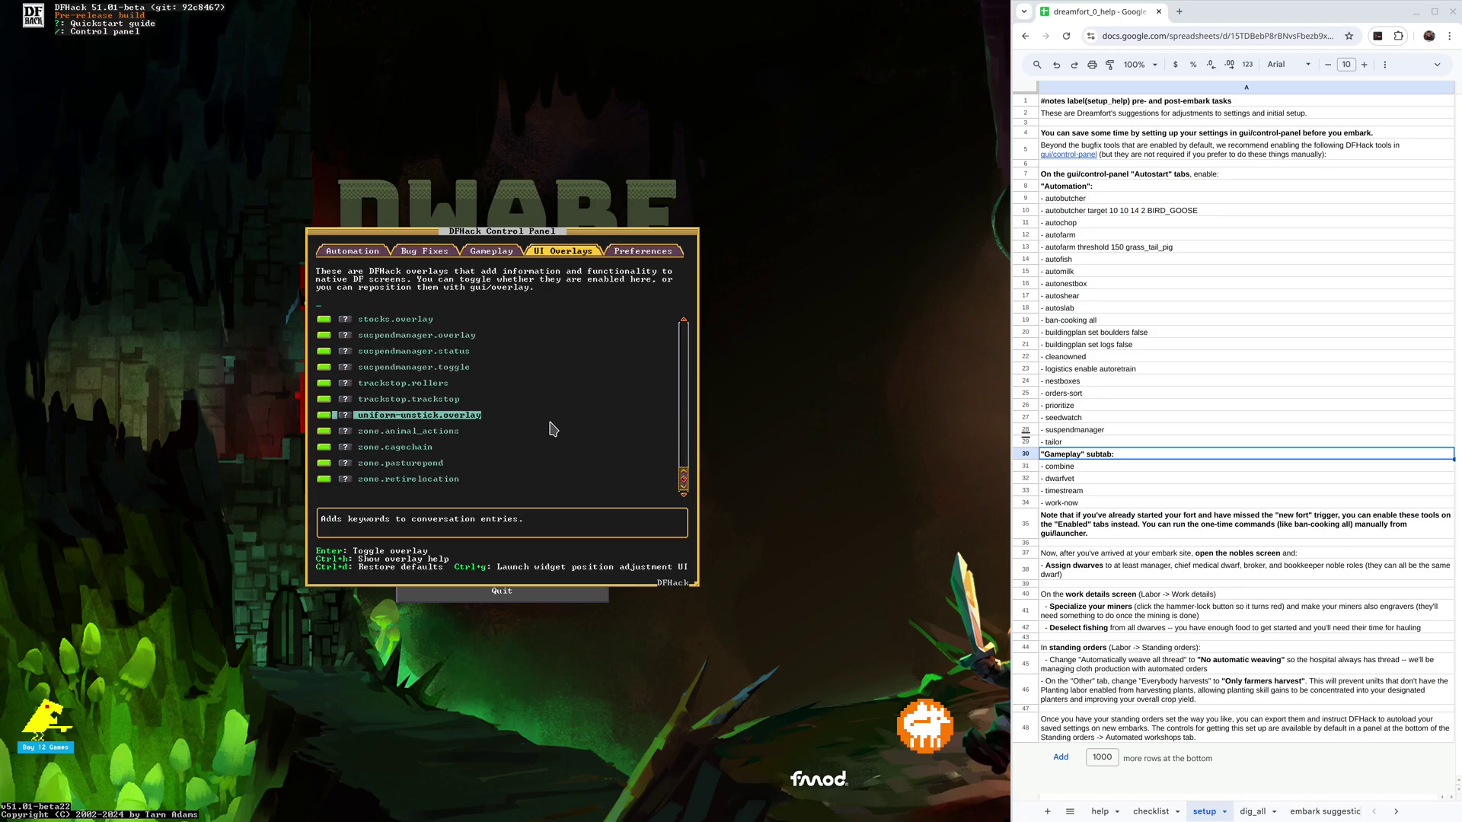
key(Escape)
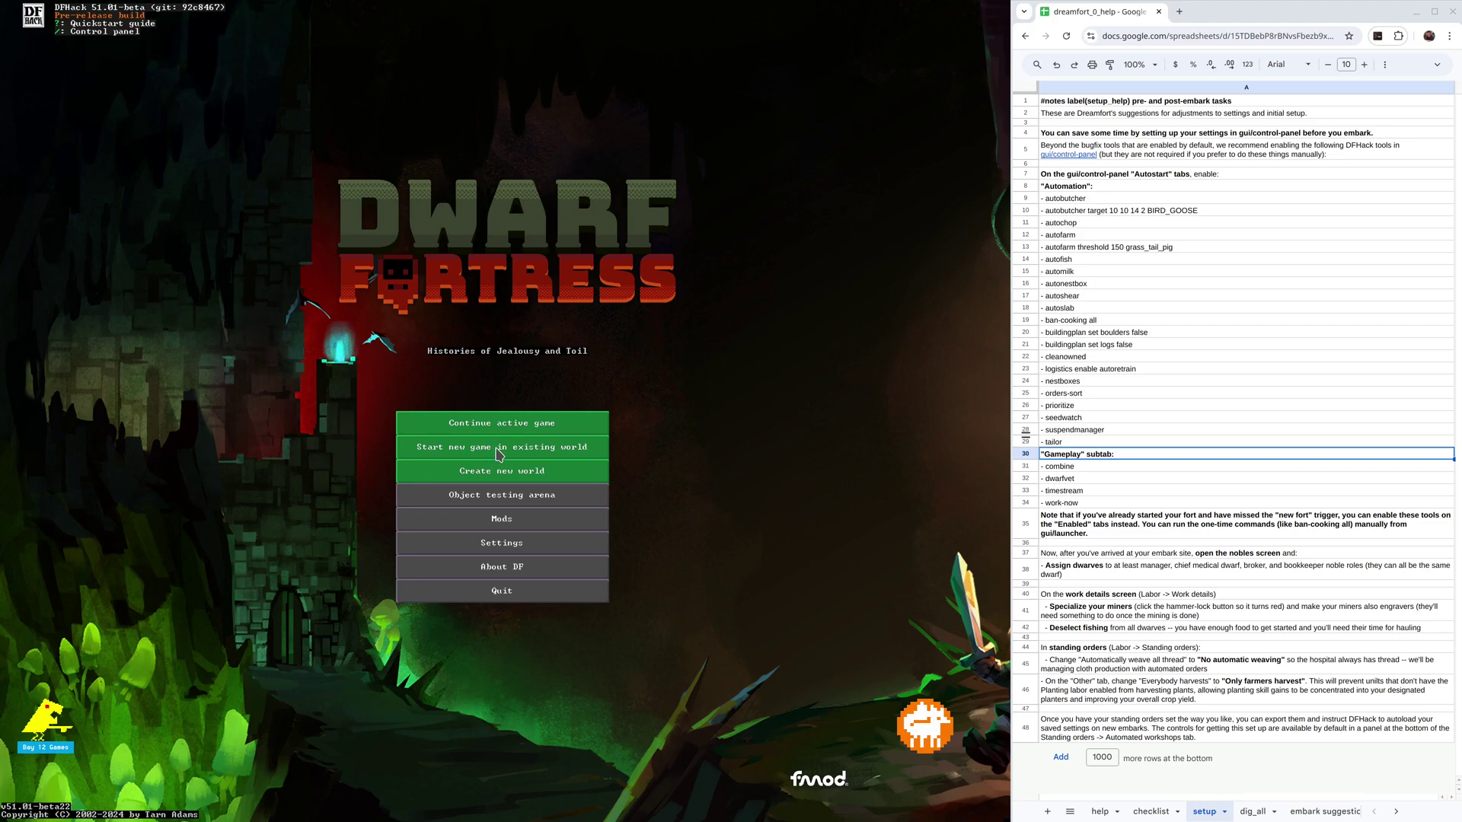
- Show the Dreamfort checklist sheet, and start a new Fortress game in the existing world Minbazkar, "The Enchanted Dimensions"
click(1150, 810)
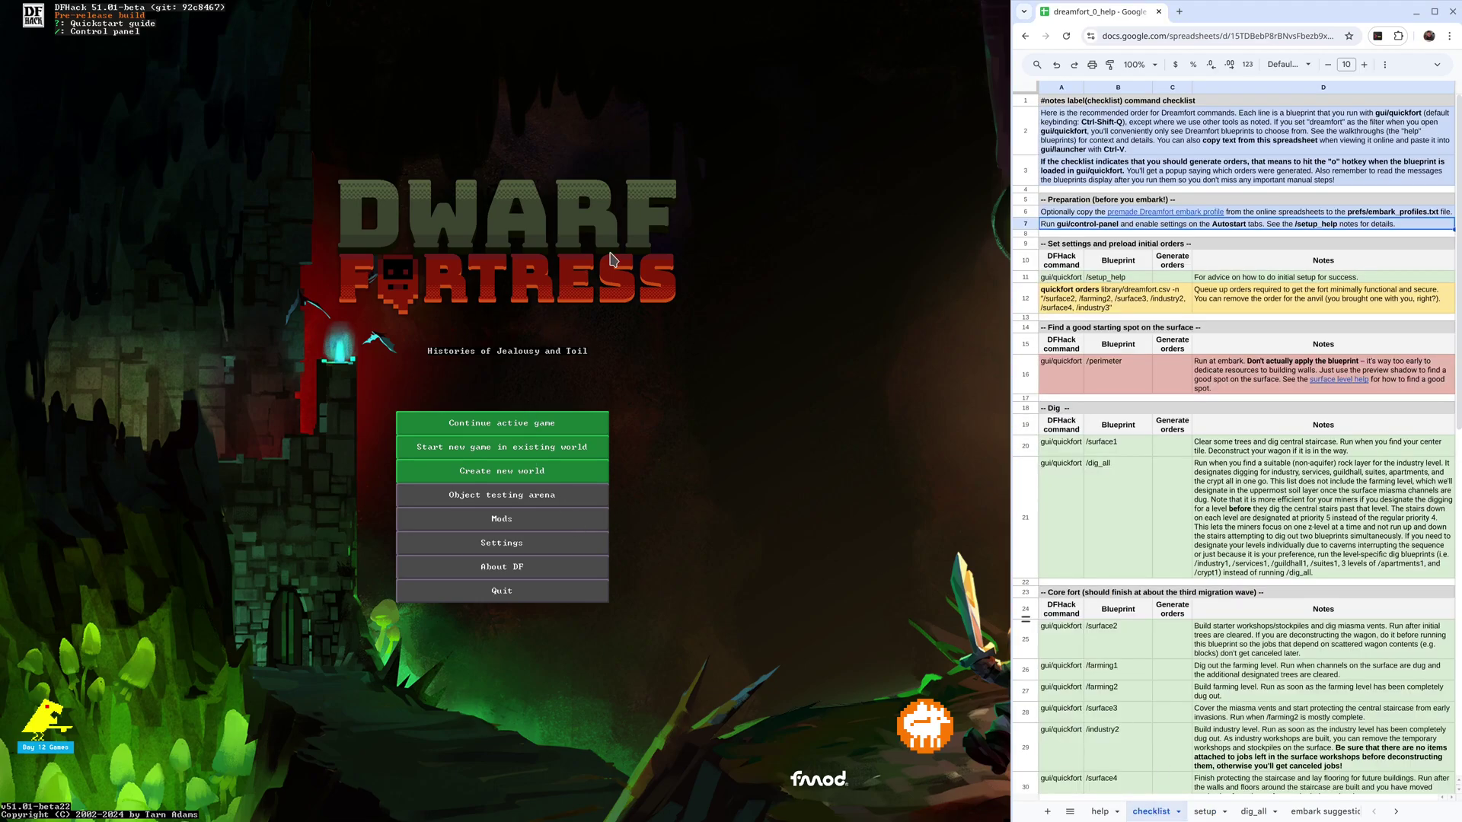
click(522, 456)
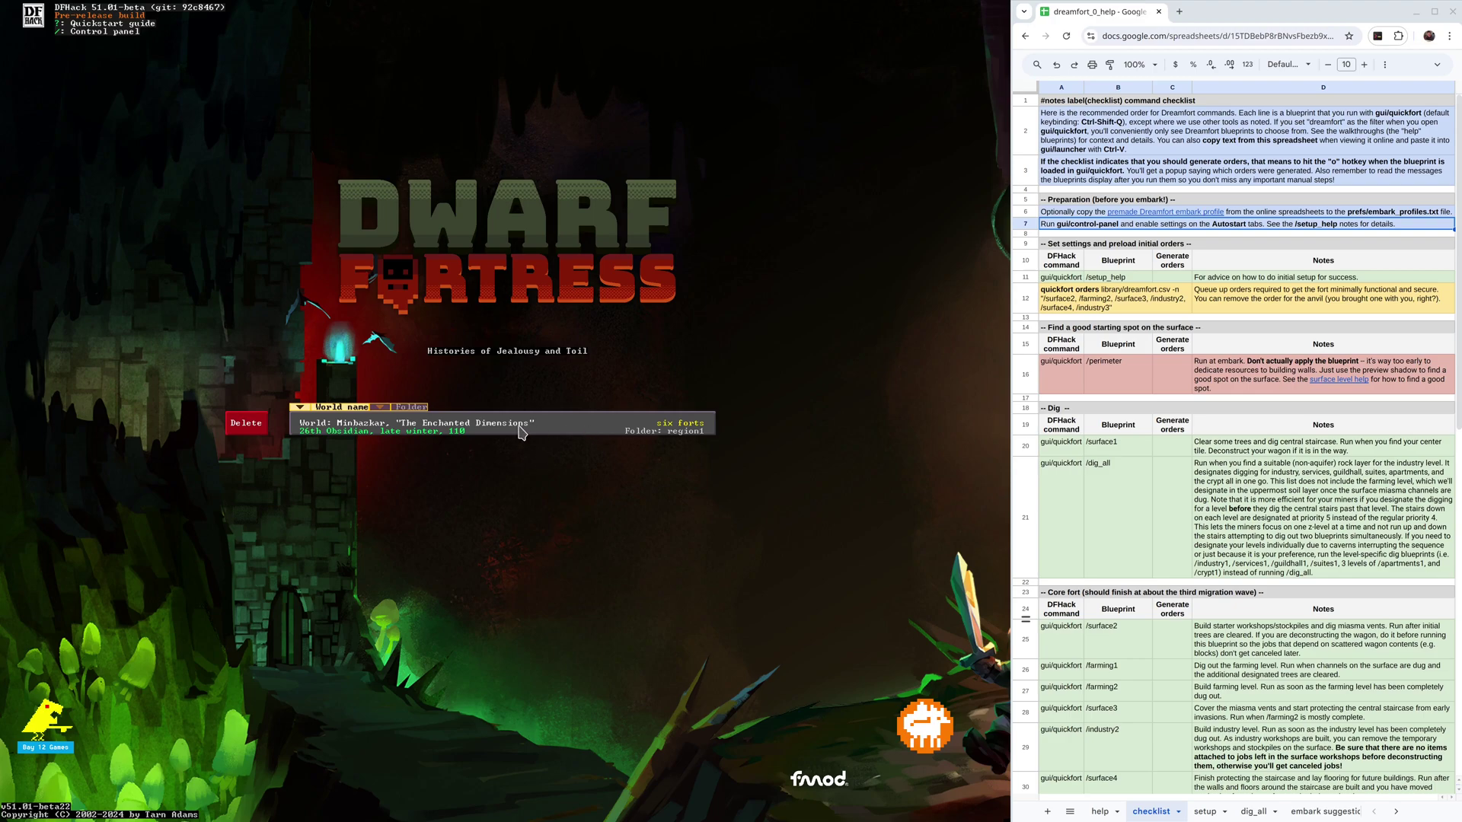
click(493, 432)
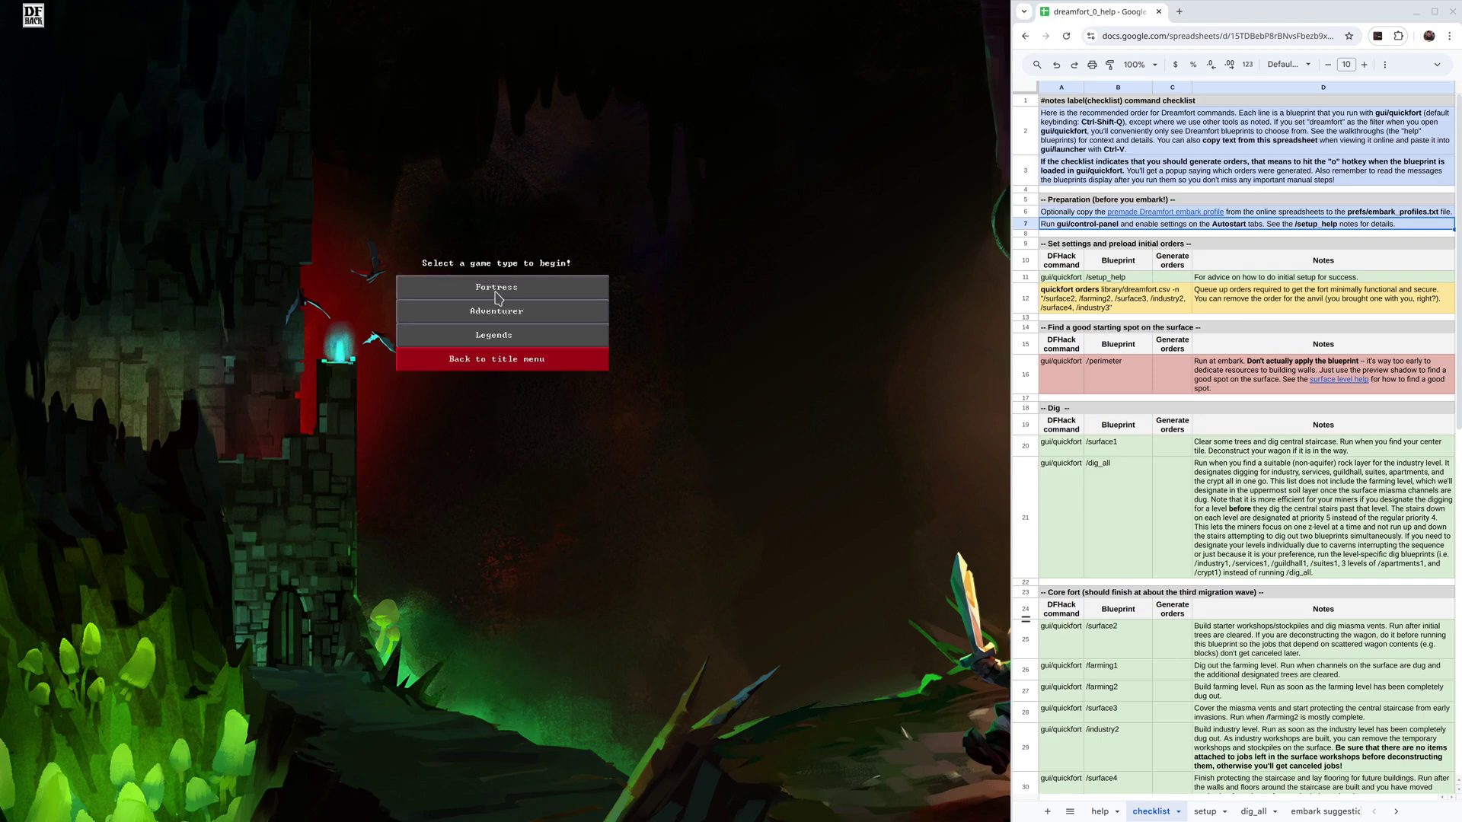
click(514, 287)
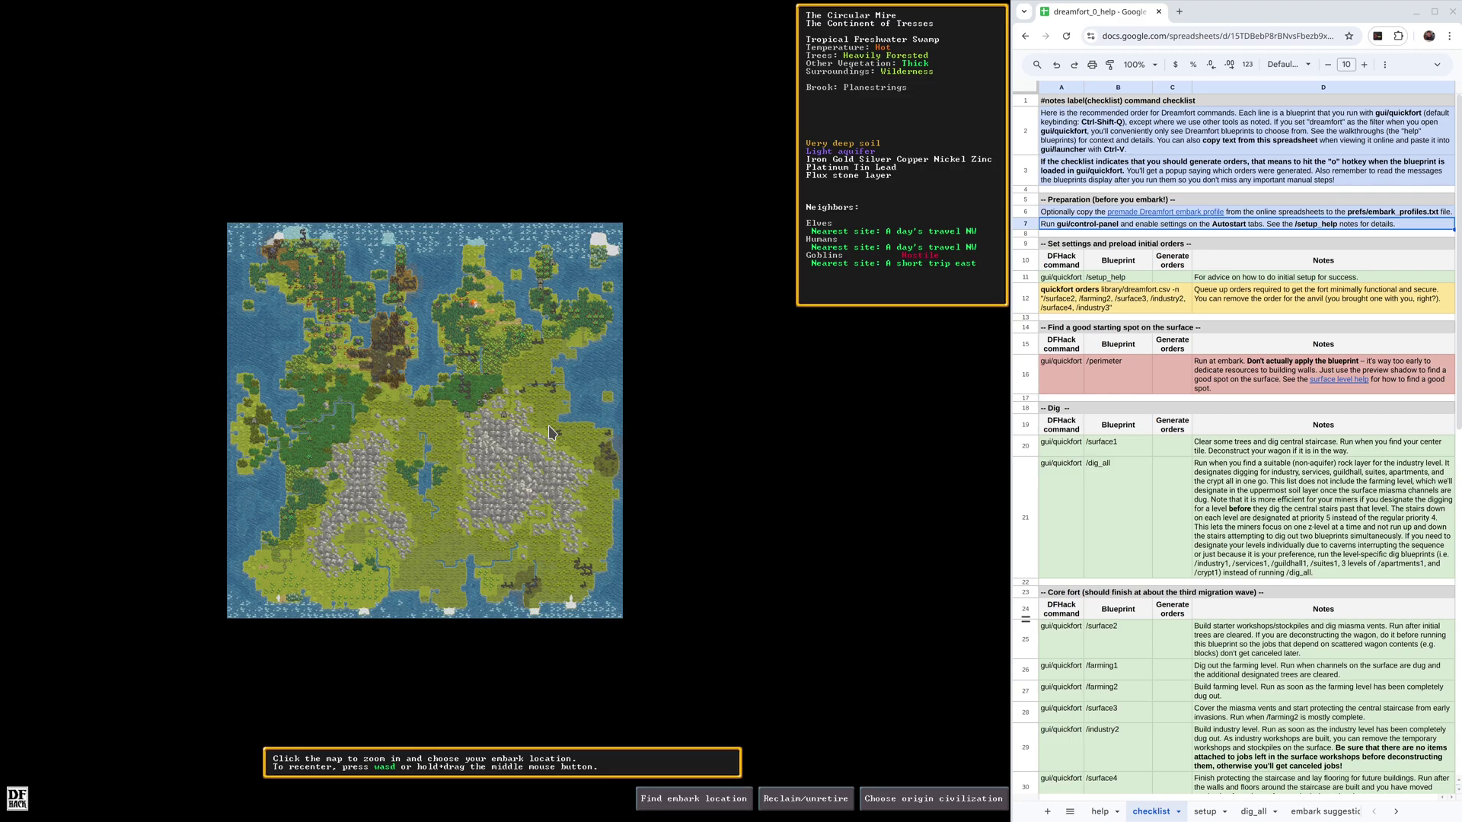
- Place a 4 x 4 embark site on the green land between the eastern mountains and the coast, and confirm it
click(560, 441)
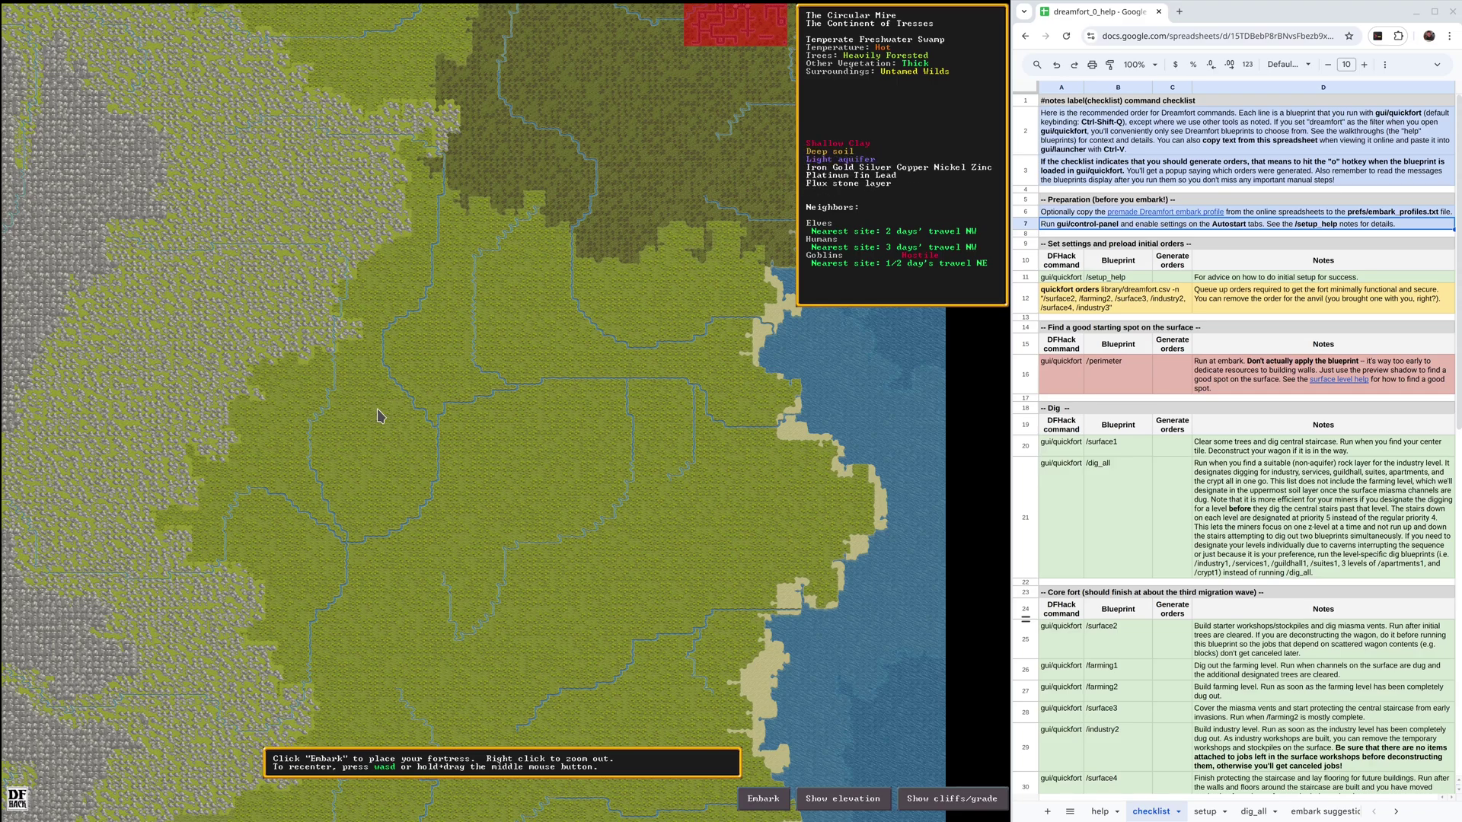
click(750, 787)
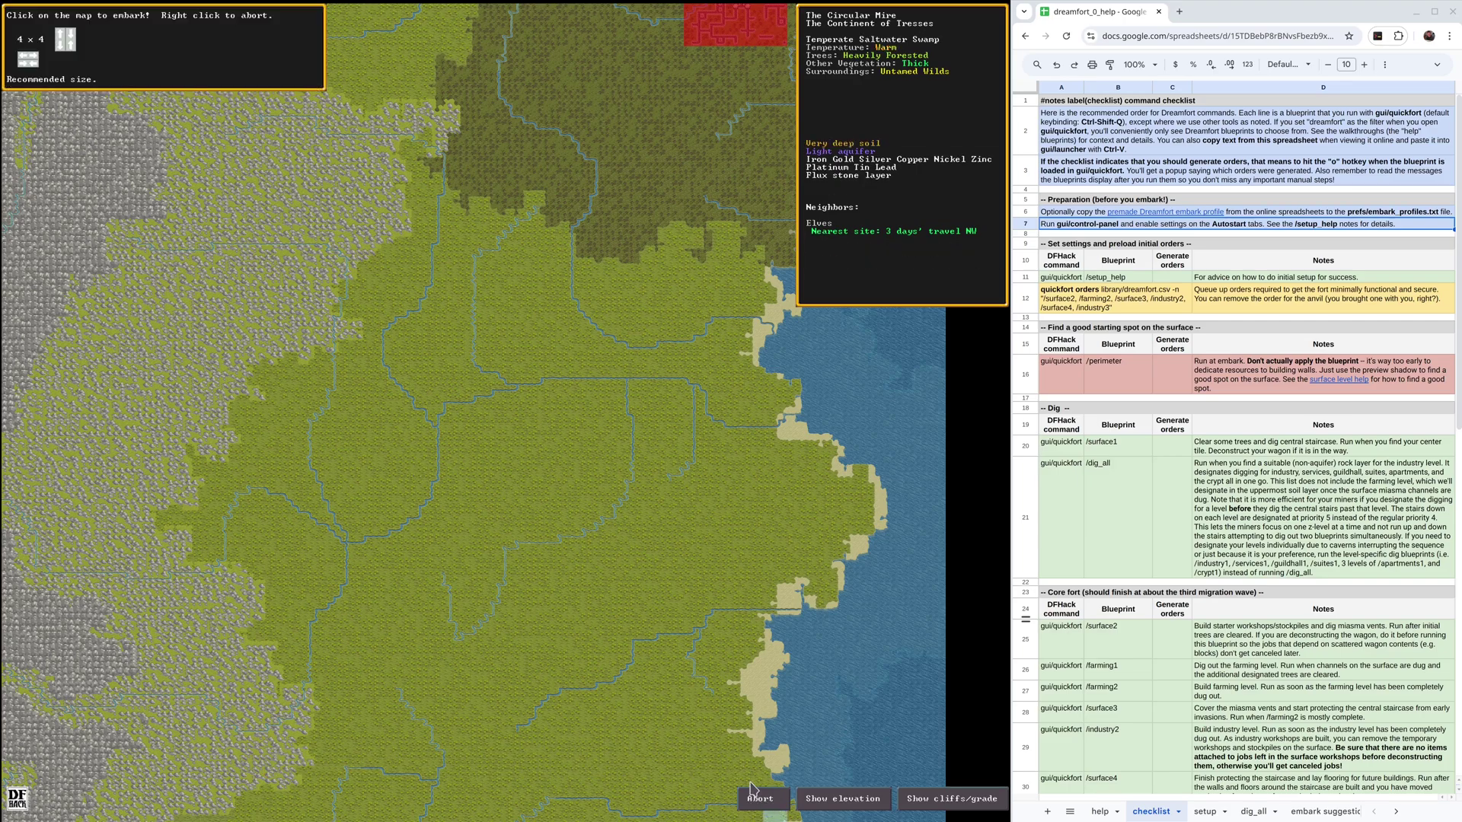
click(366, 406)
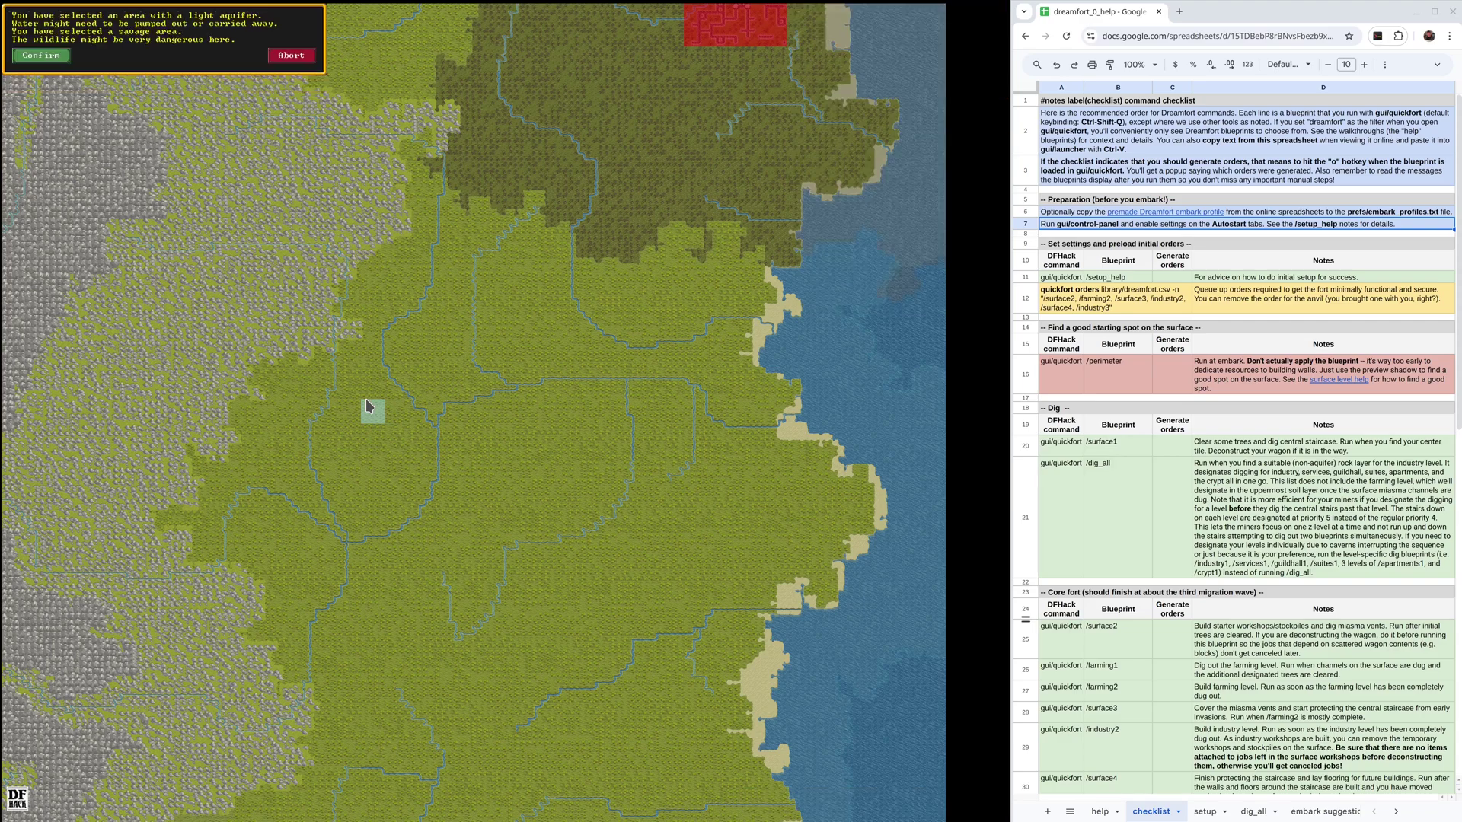
click(57, 65)
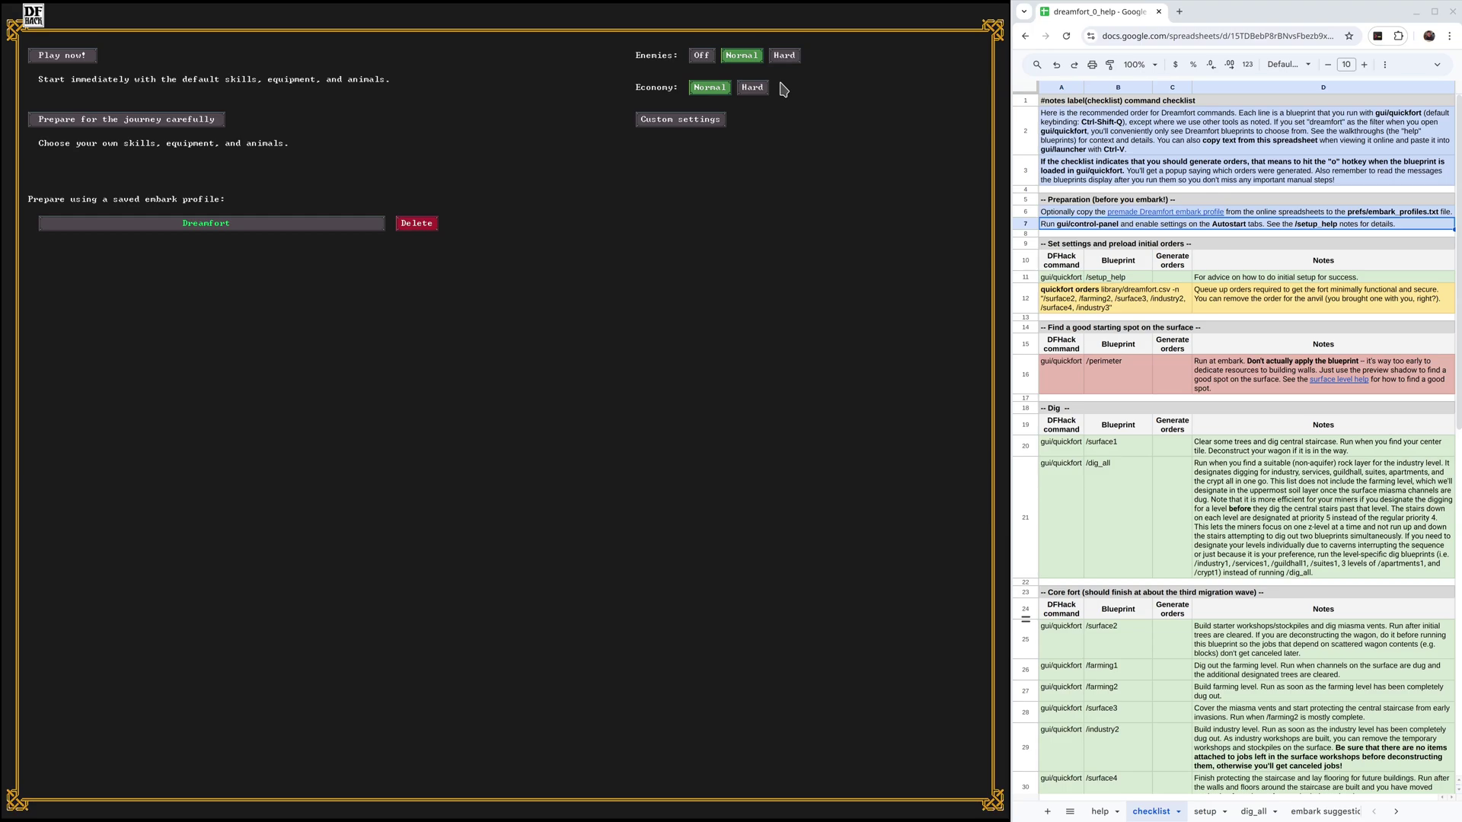
- Set Enemies and Economy to Hard, and set the mandate period and demand period to 10000 in the custom settings
click(784, 55)
click(753, 87)
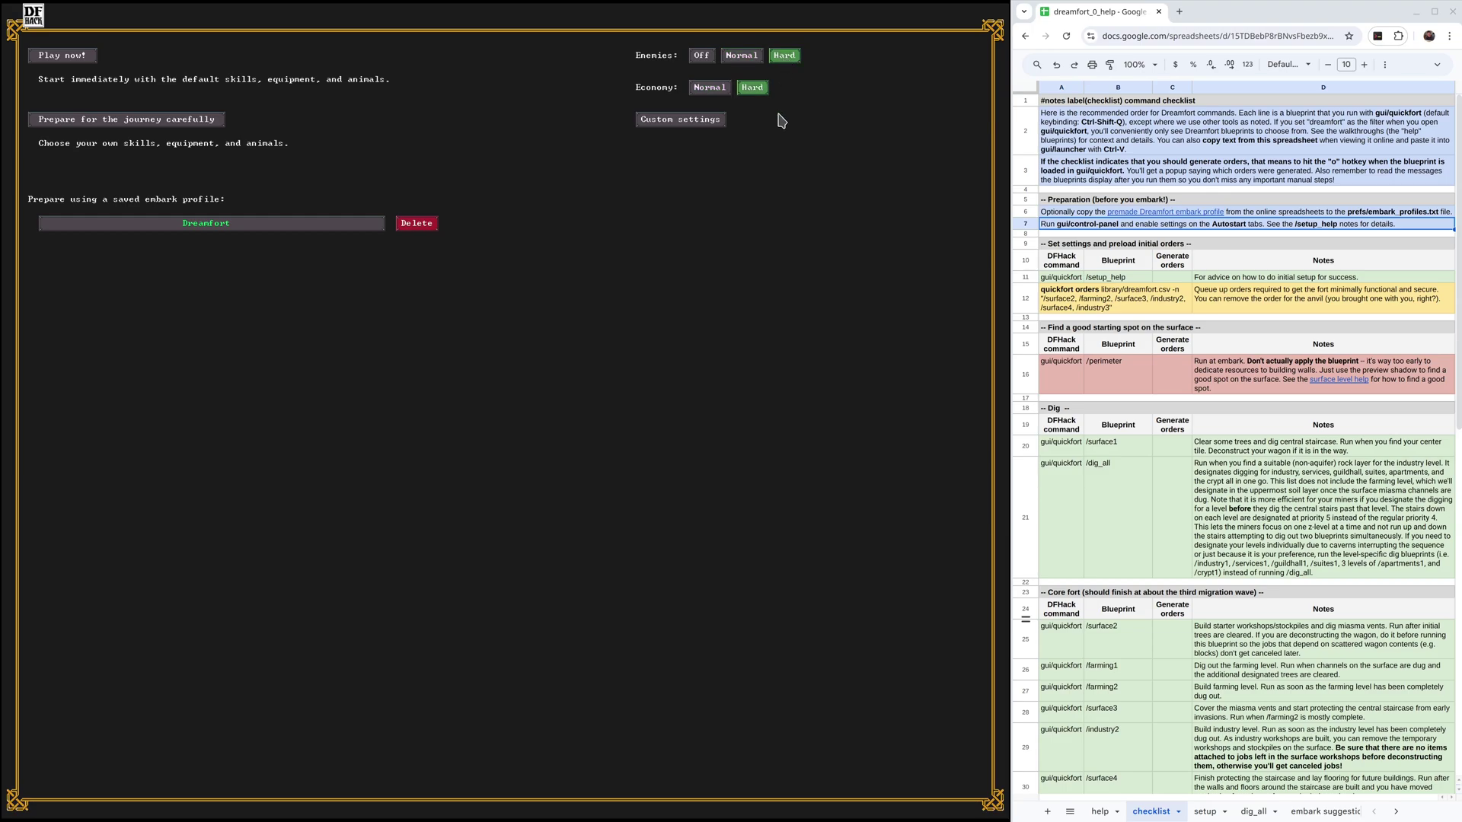
click(695, 127)
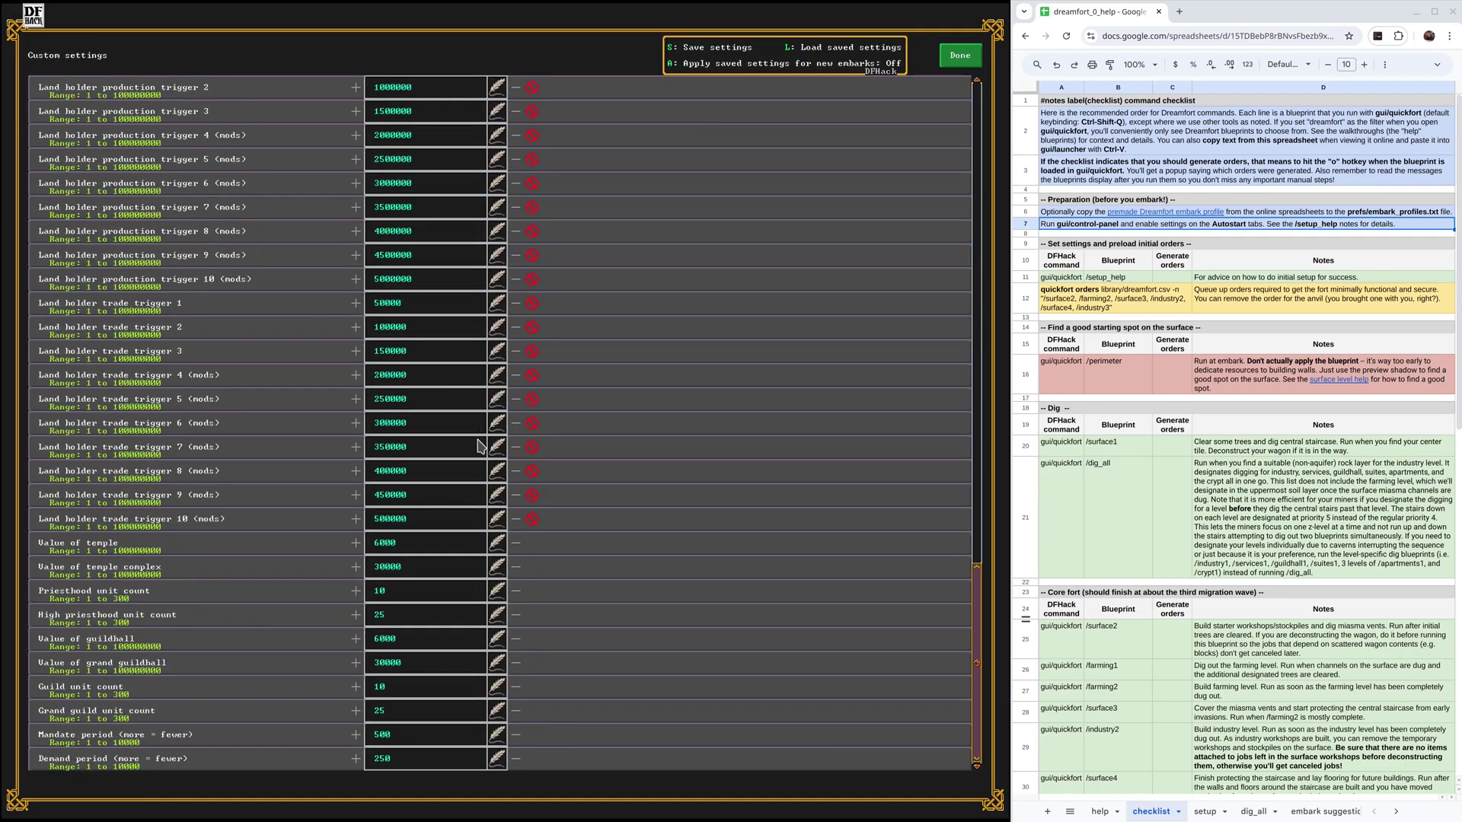
click(387, 742)
text(19)
key(BackSpace)
text(0000)
click(420, 761)
text(10000)
- Save the custom difficulty settings with DFHack, turn on applying them to new embarks, and finish the custom settings
click(714, 48)
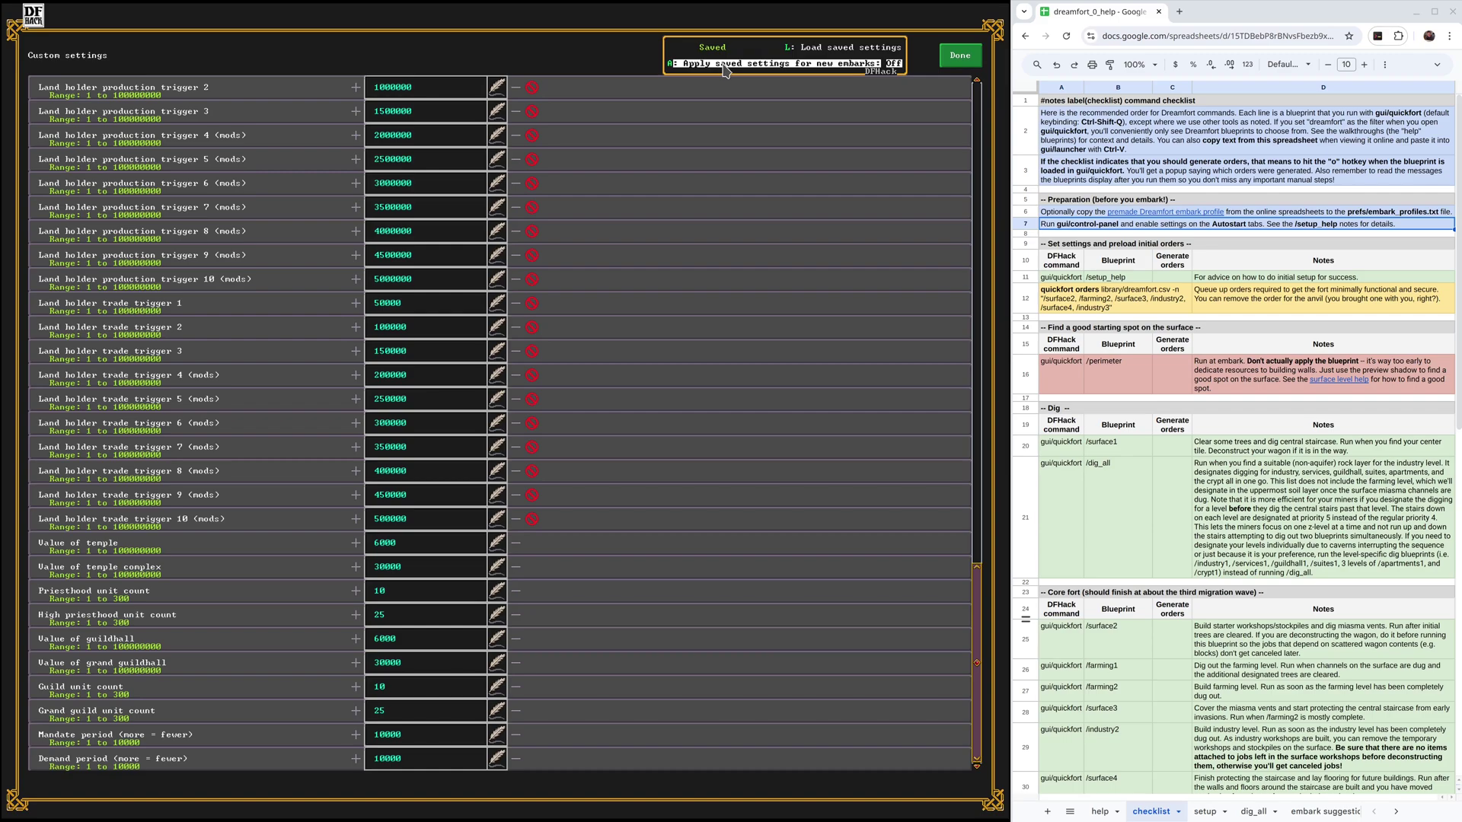
click(724, 64)
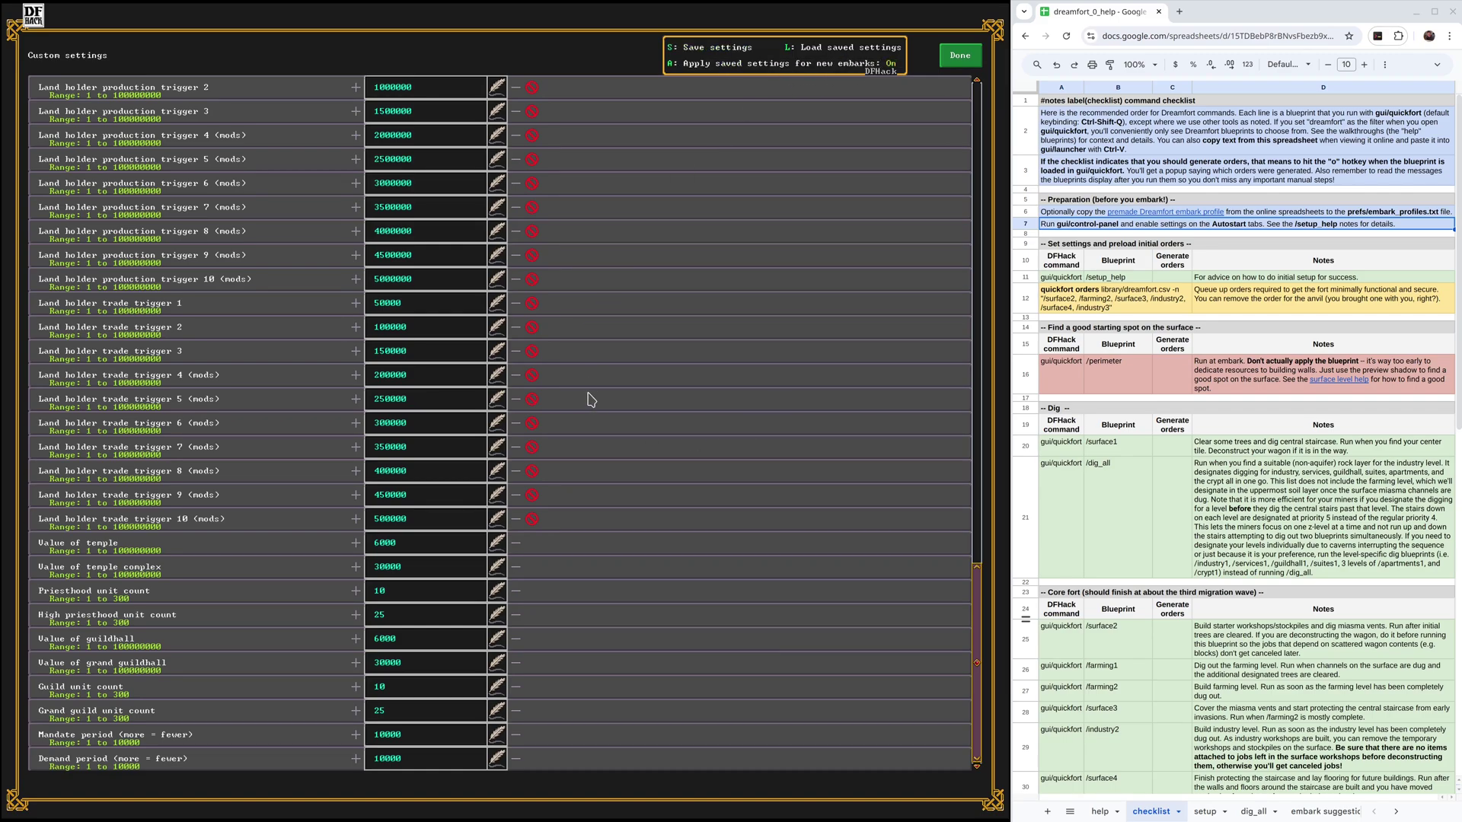
click(969, 61)
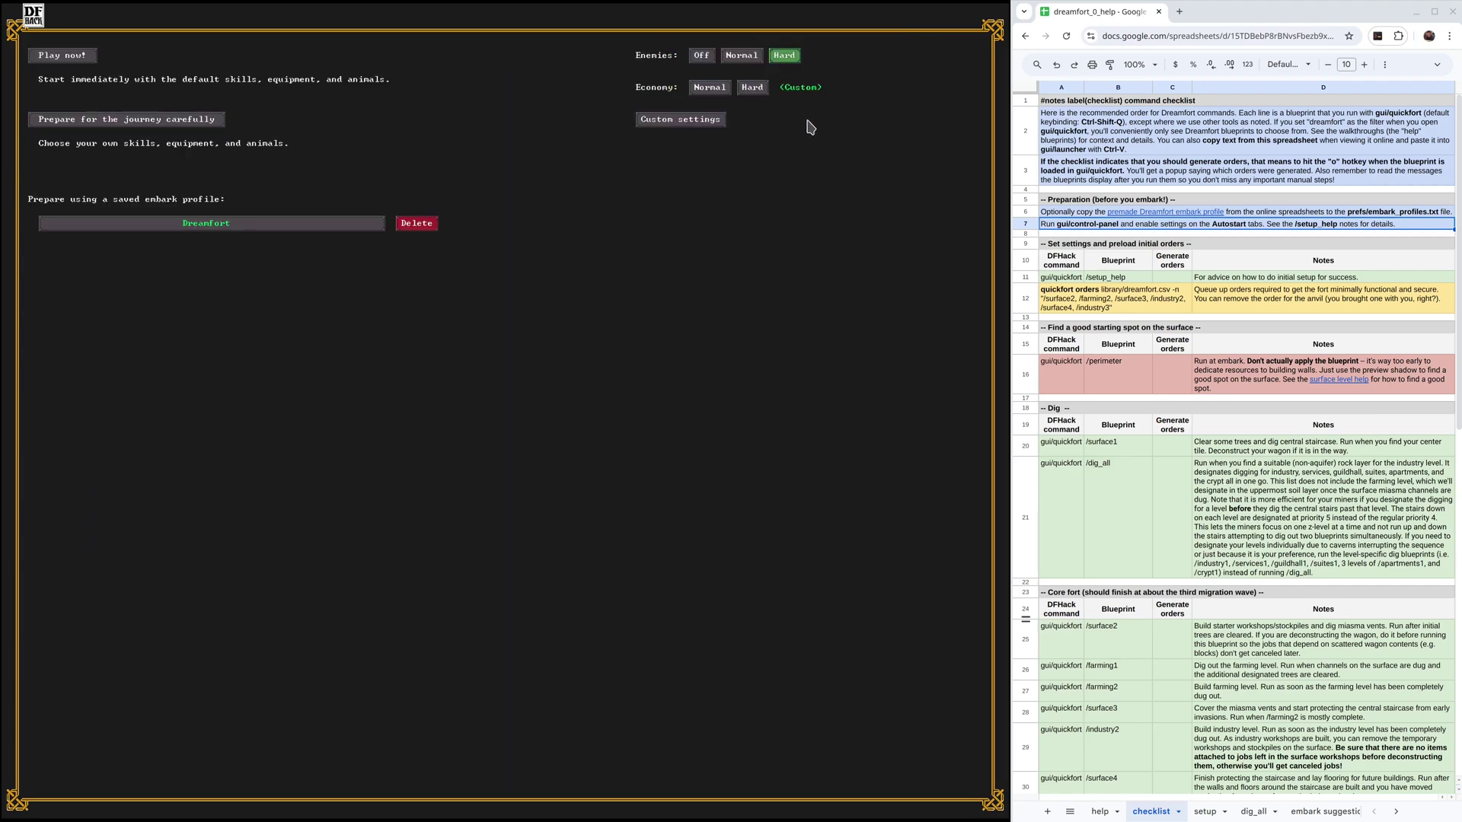
- Prepare the embark with the saved Dreamfort profile, and review the trader's crucial, labor, combat and other skills
click(222, 227)
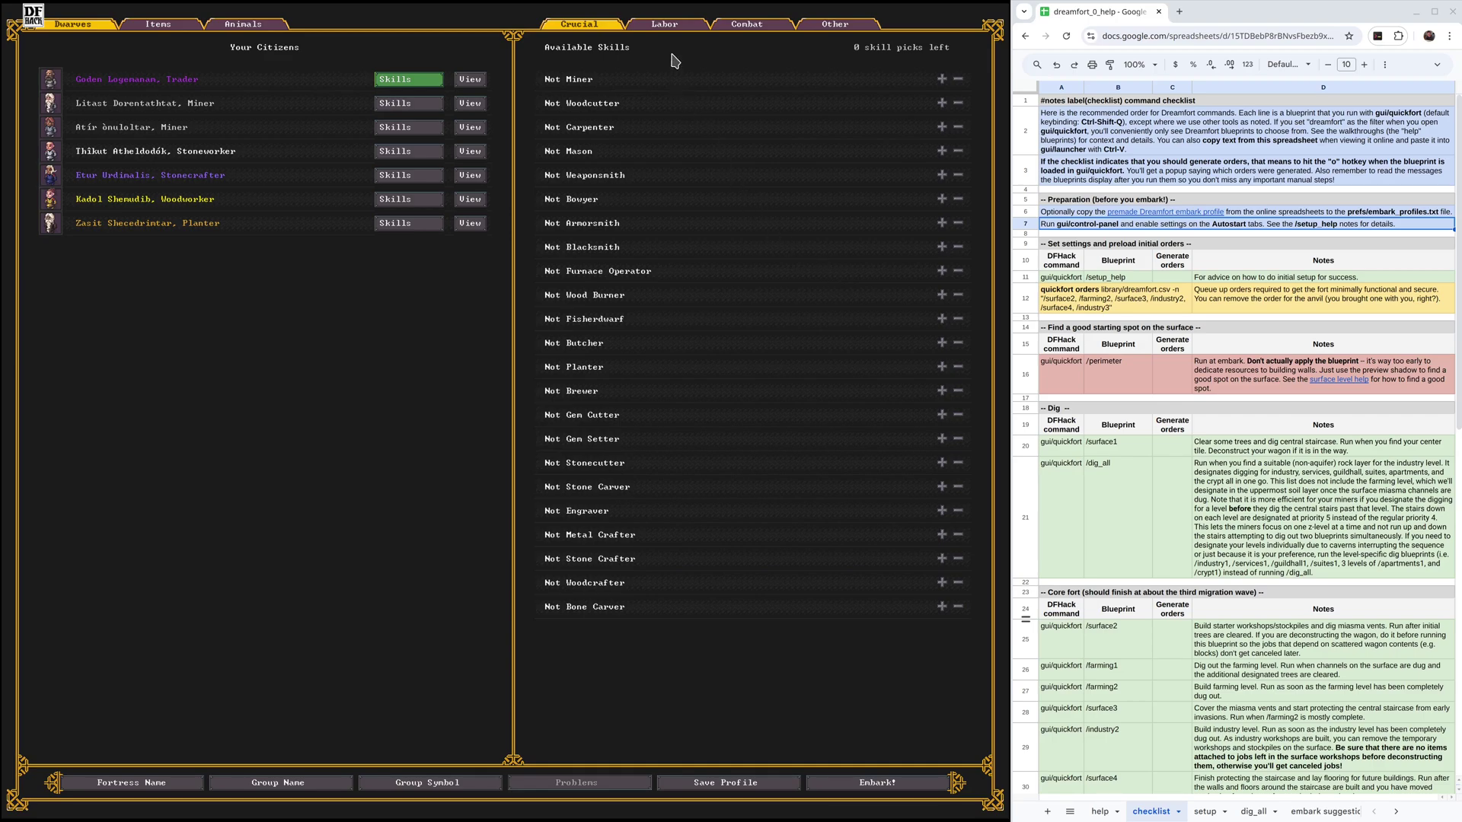
click(664, 24)
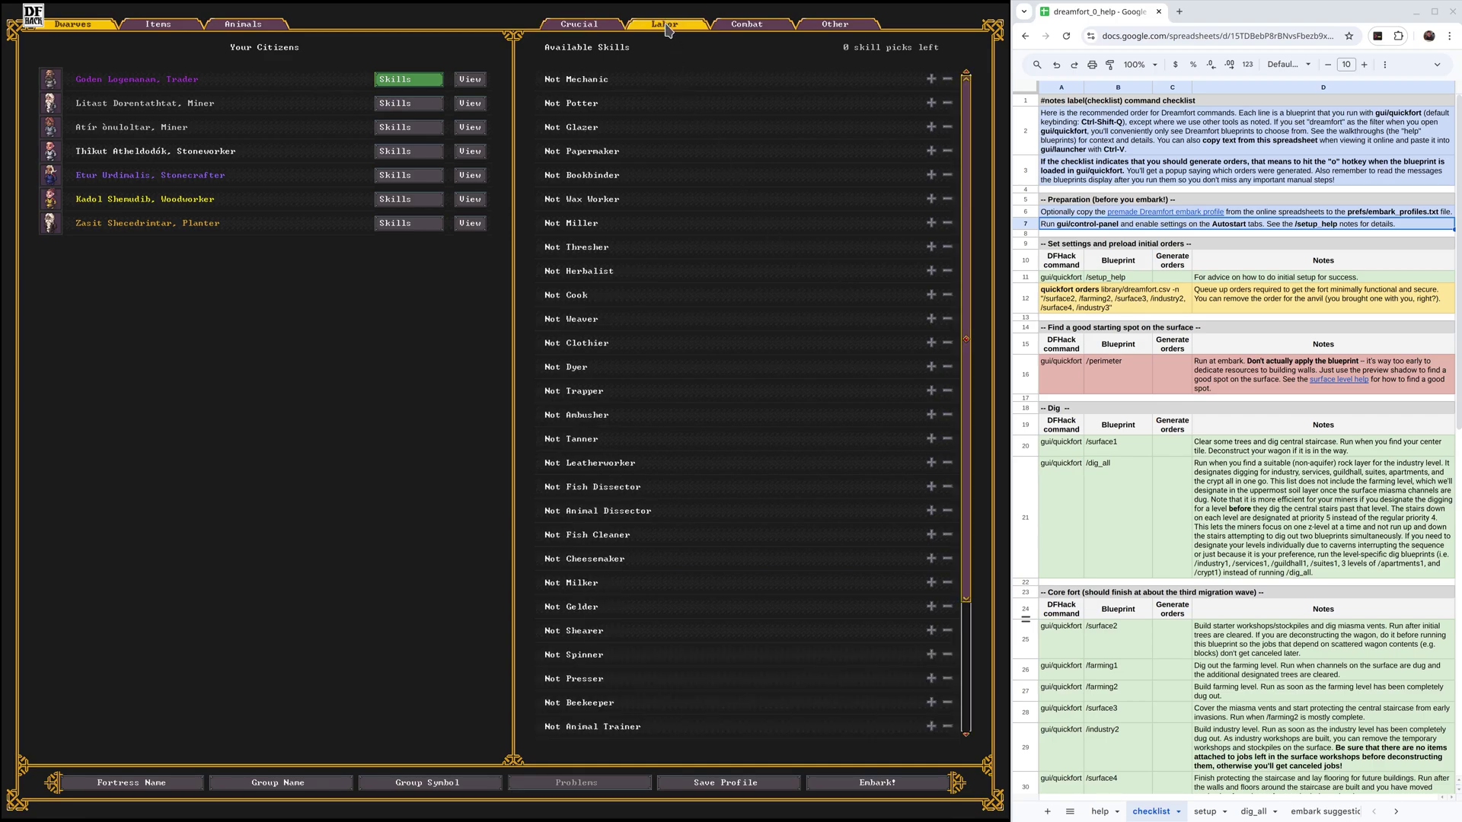
scroll(850, 321, down, 5)
click(786, 29)
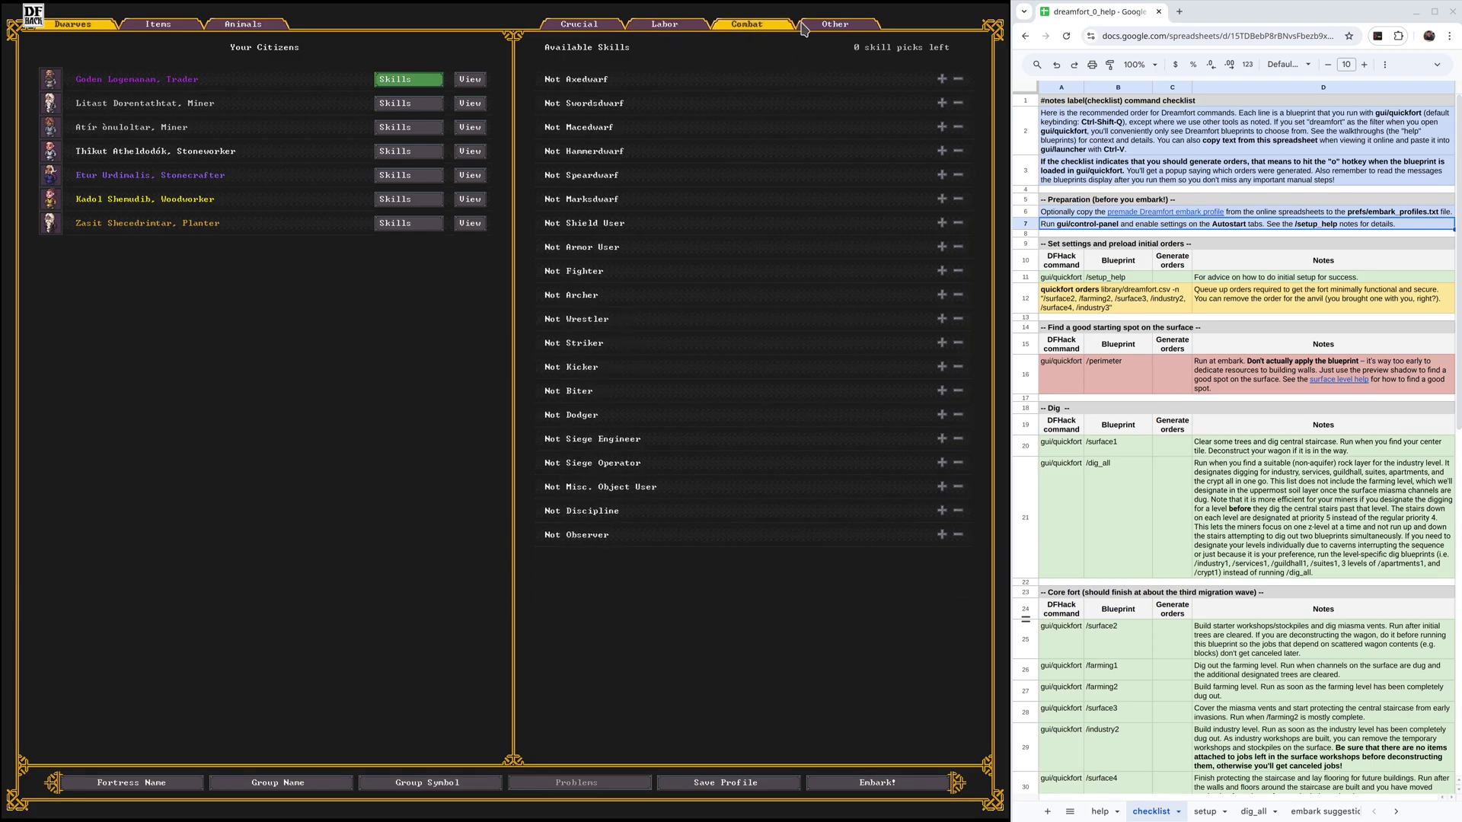
click(812, 29)
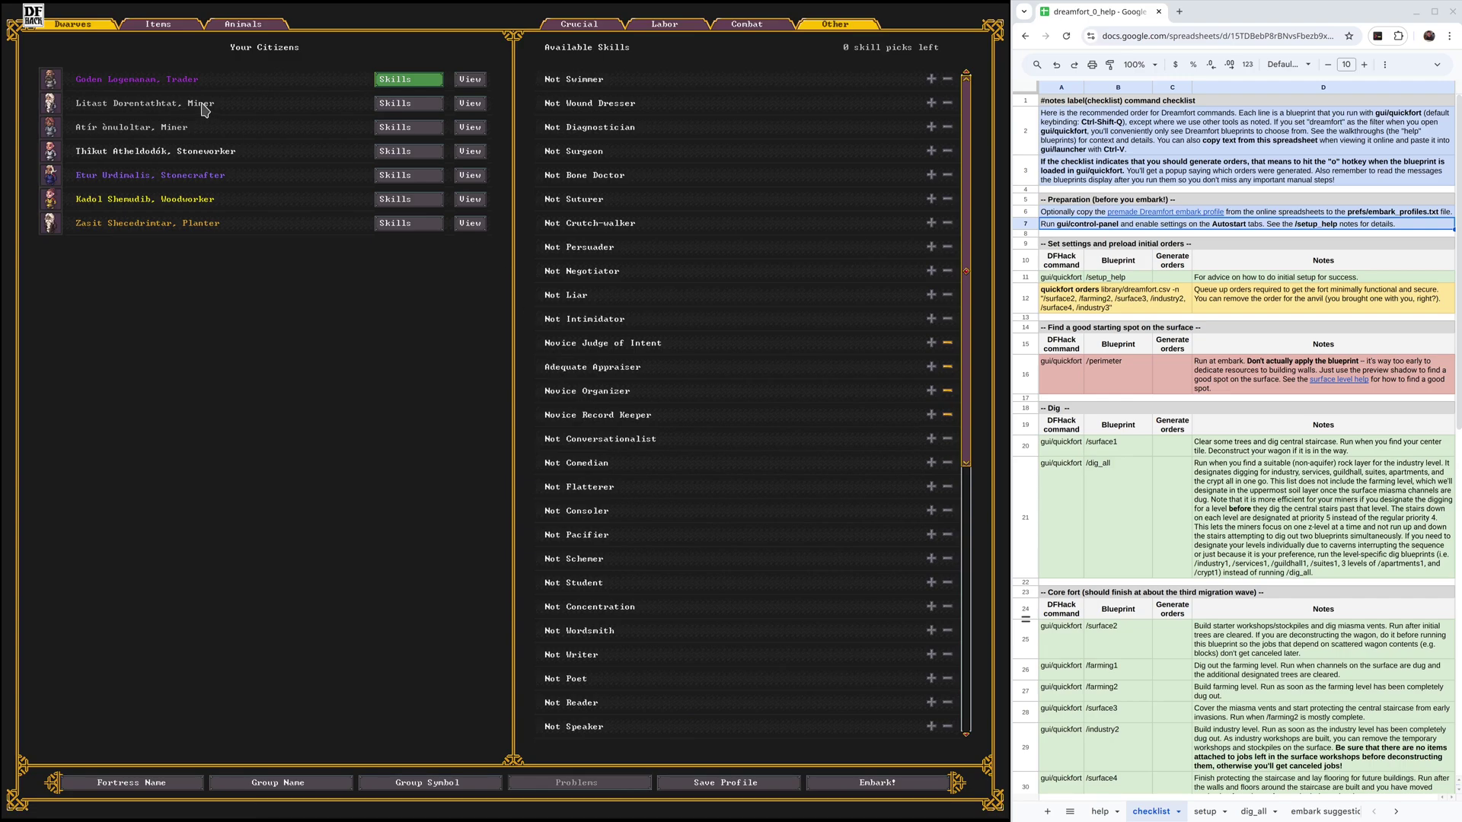
click(590, 29)
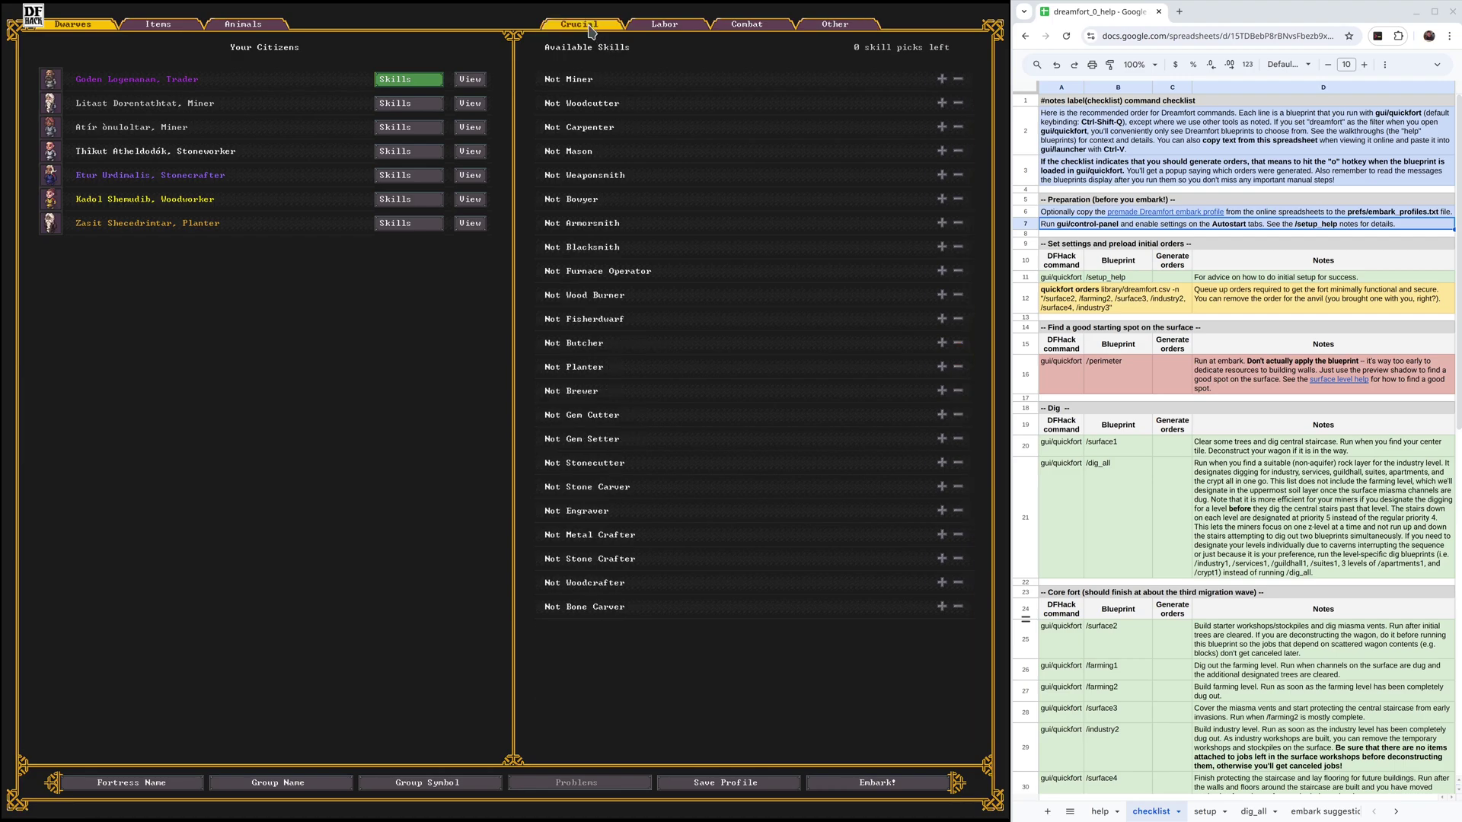
- Review the skills of both miners, the stoneworker, stonecrafter, woodworker and planter, including the stonecrafter's labor skills
click(434, 109)
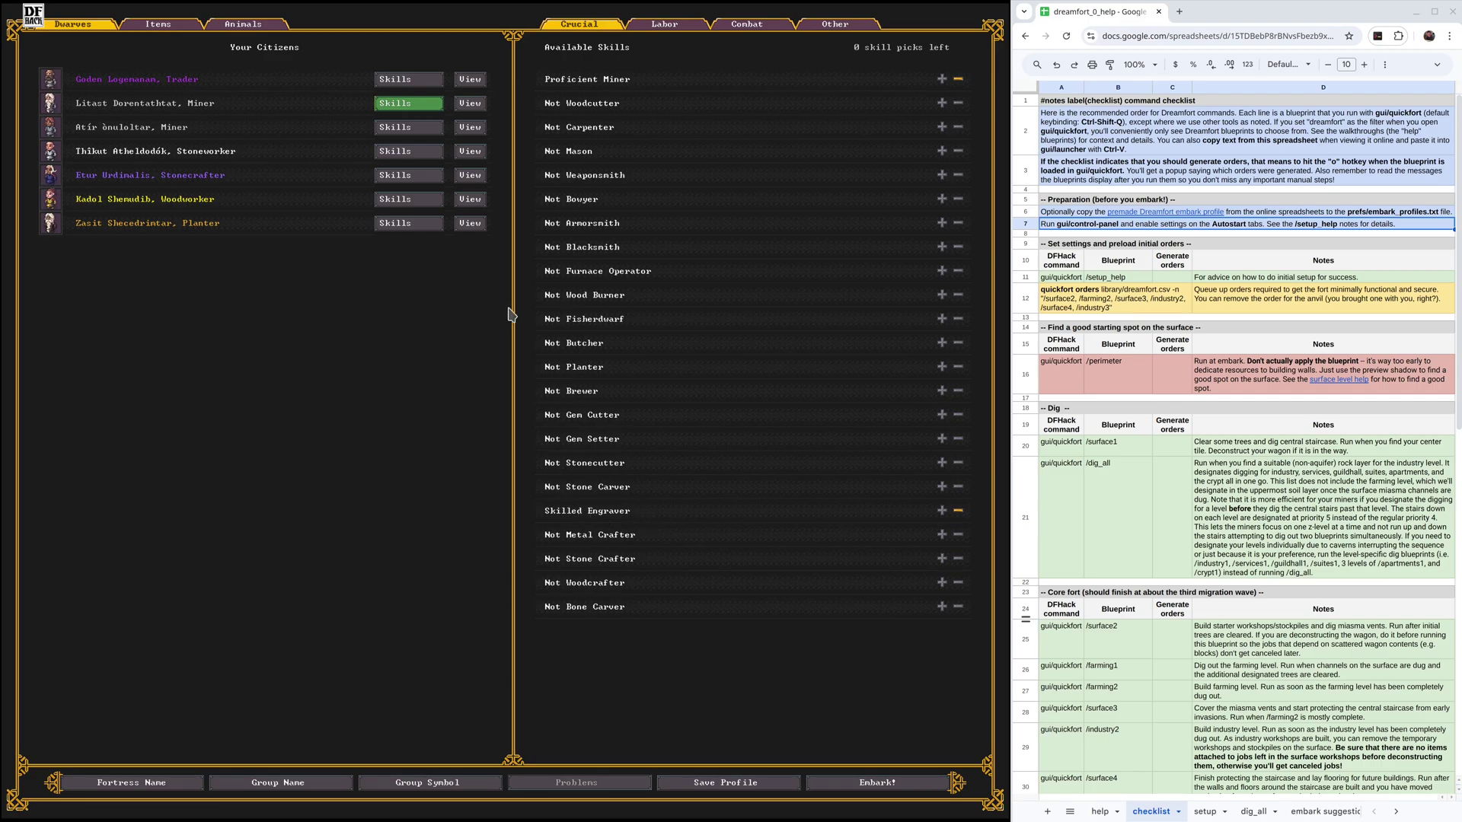
click(396, 126)
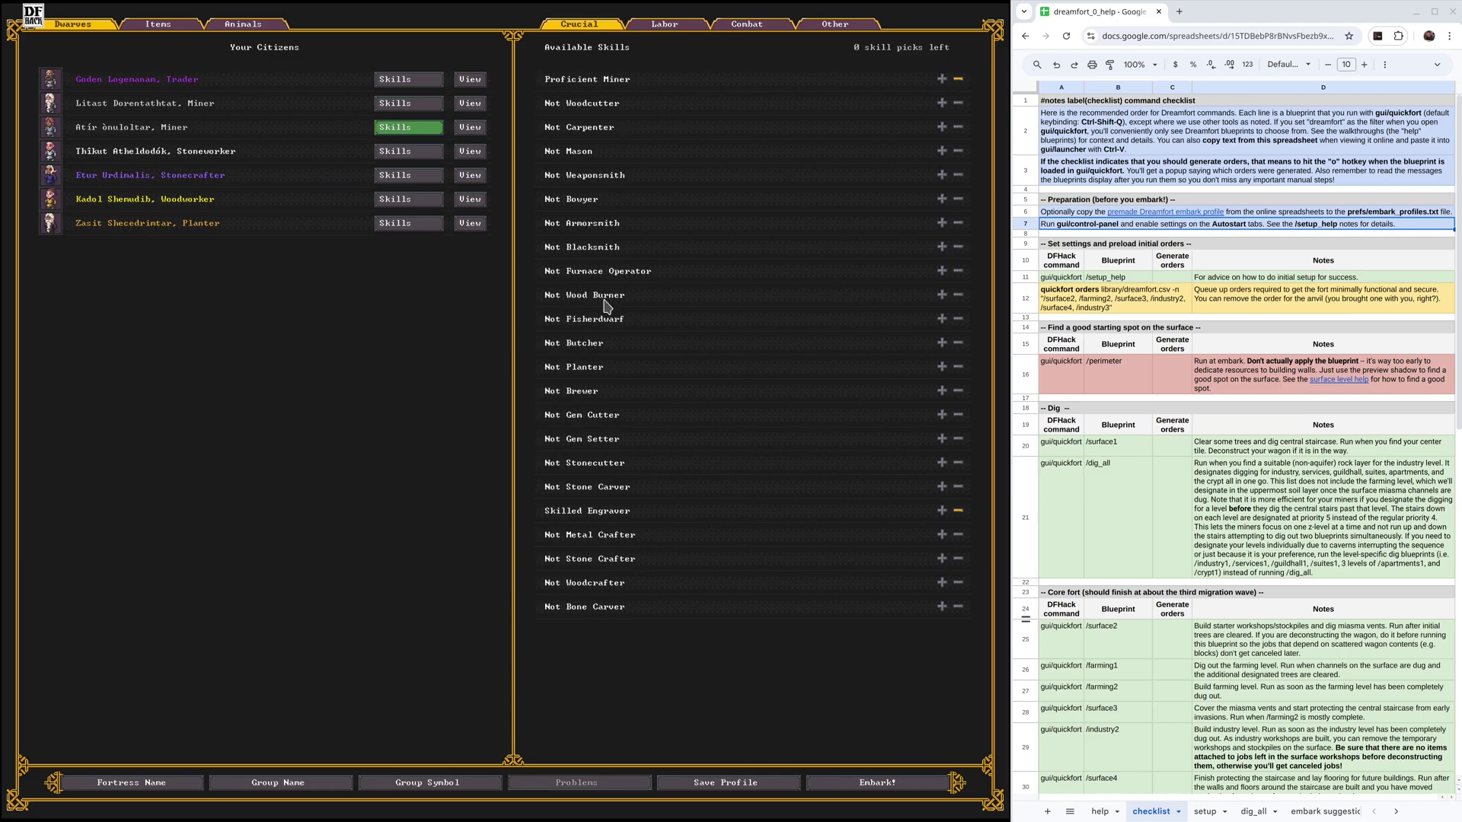
click(400, 155)
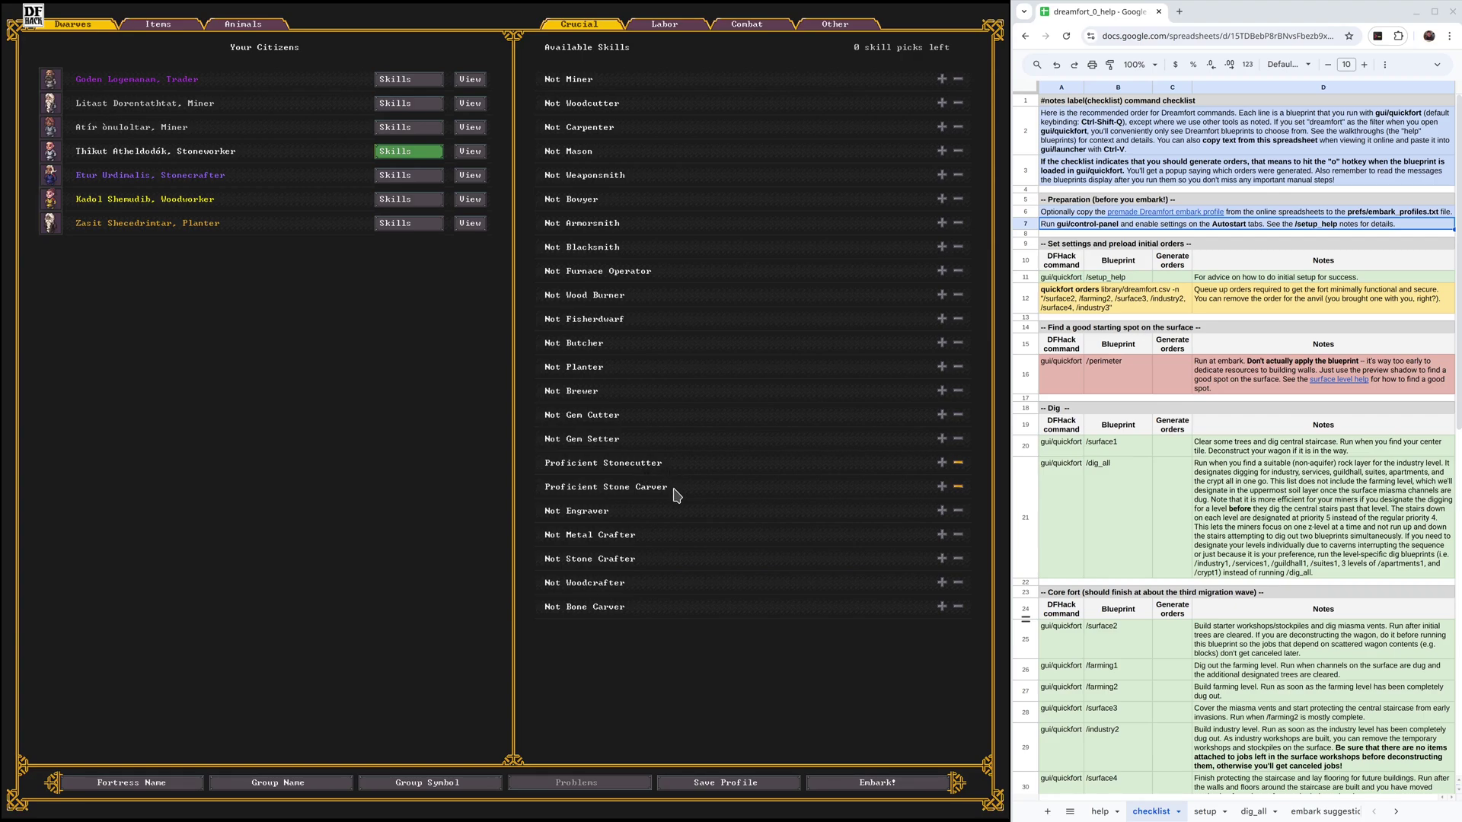
click(396, 180)
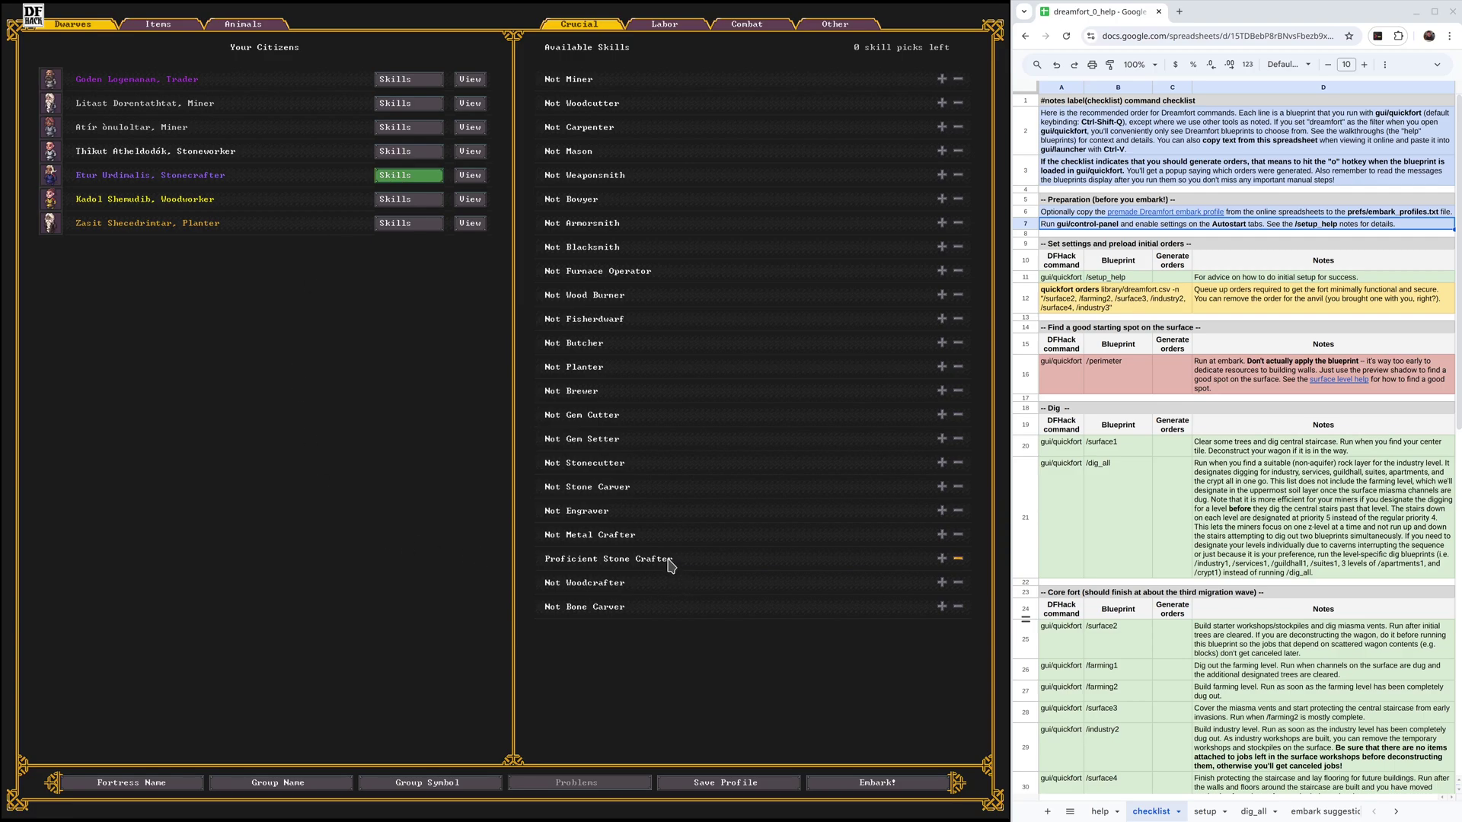
click(656, 30)
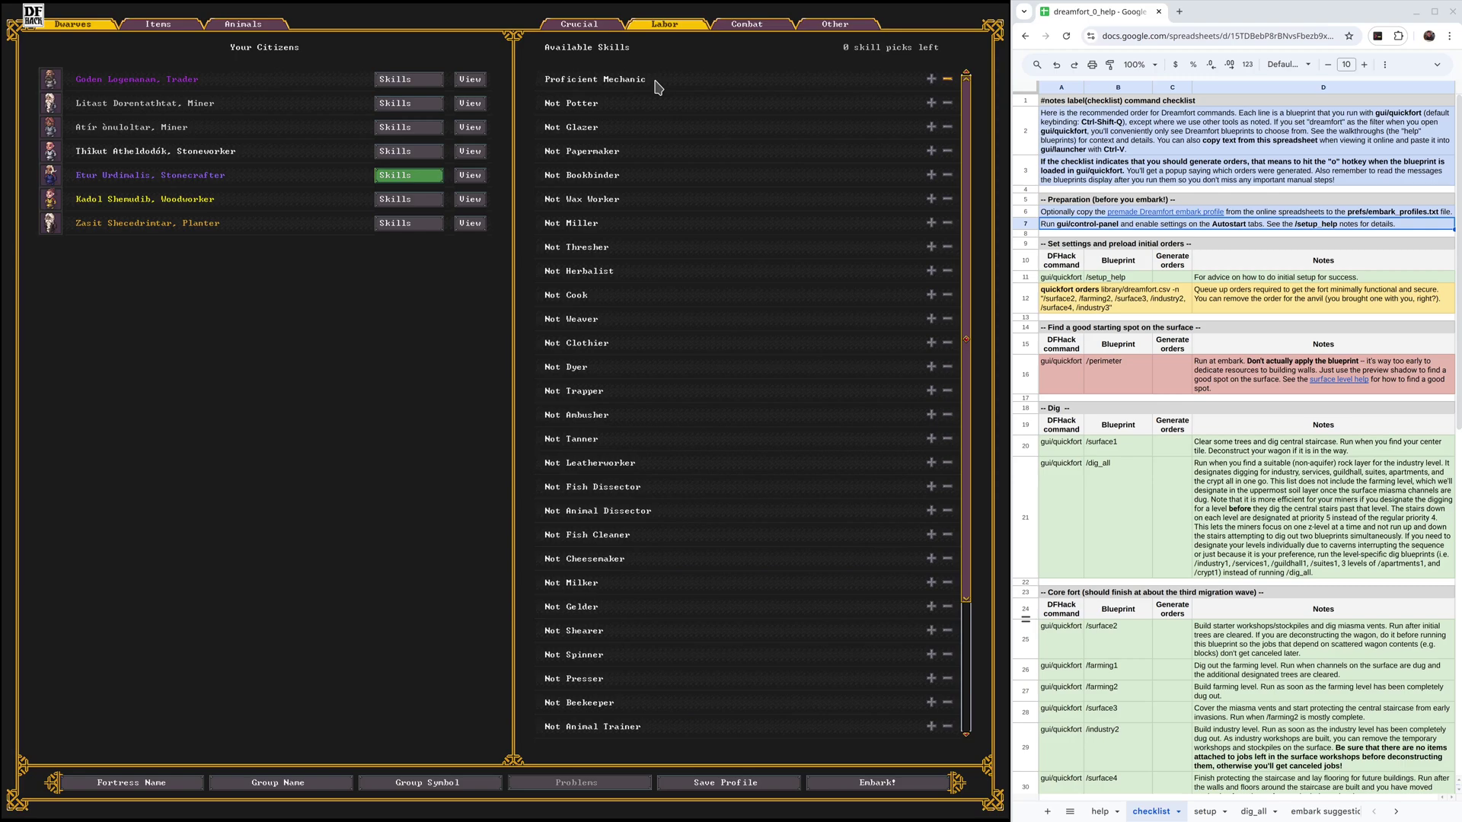
click(406, 202)
click(584, 29)
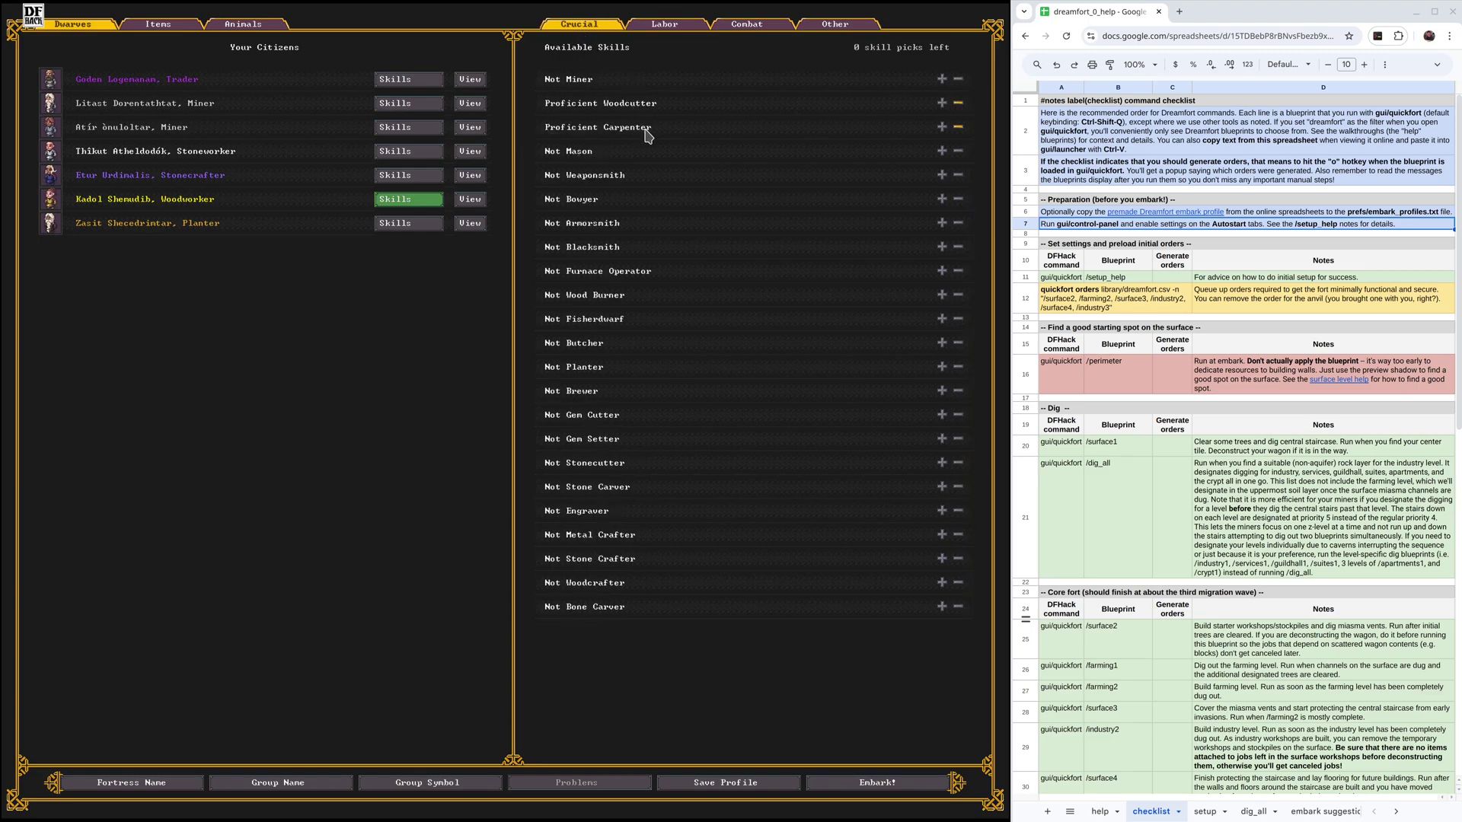
click(396, 226)
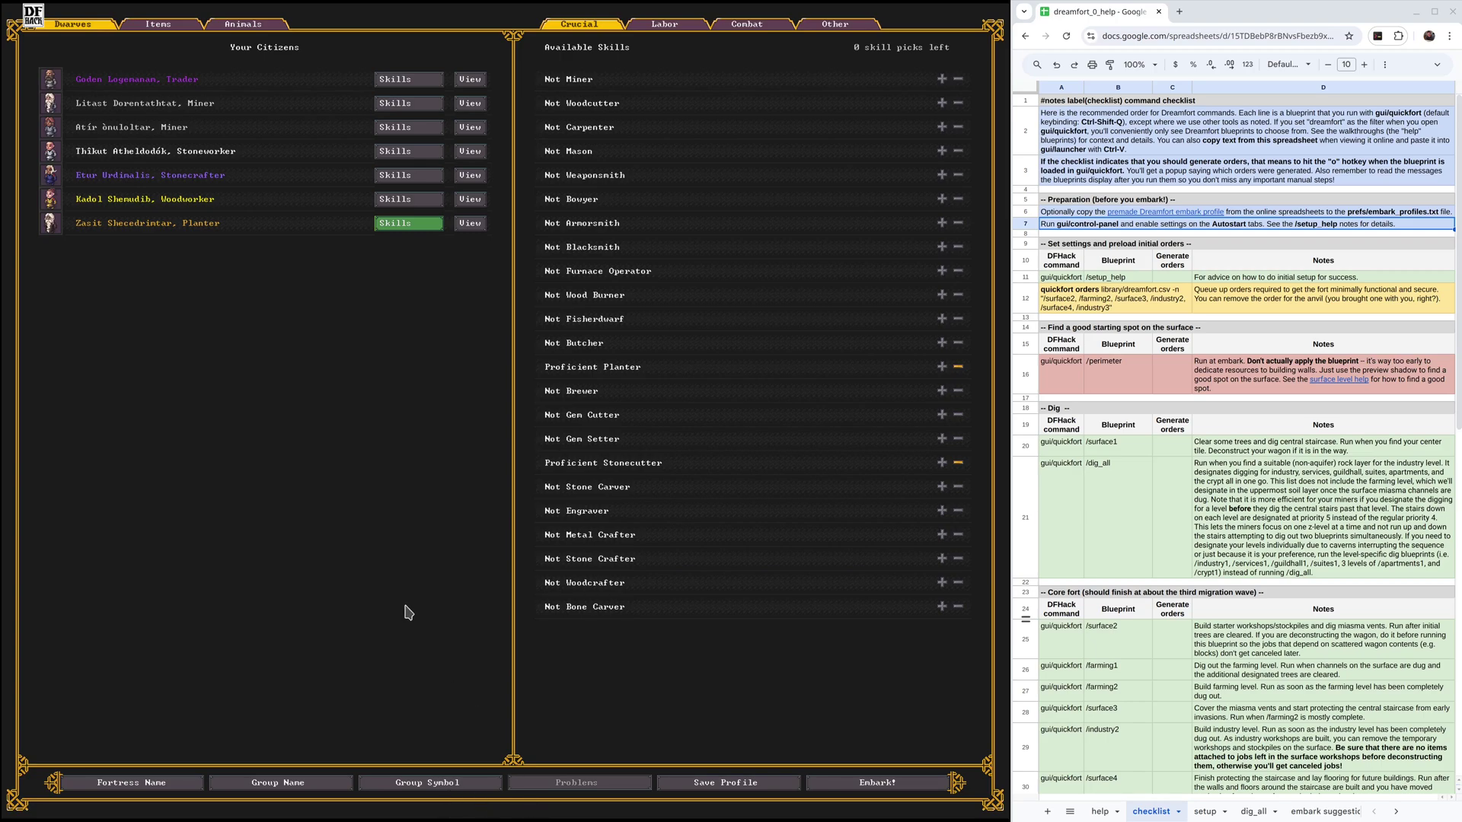
- Check the profile's starting items and animals, and embark to the chosen site, dismissing the arrival announcement
click(159, 27)
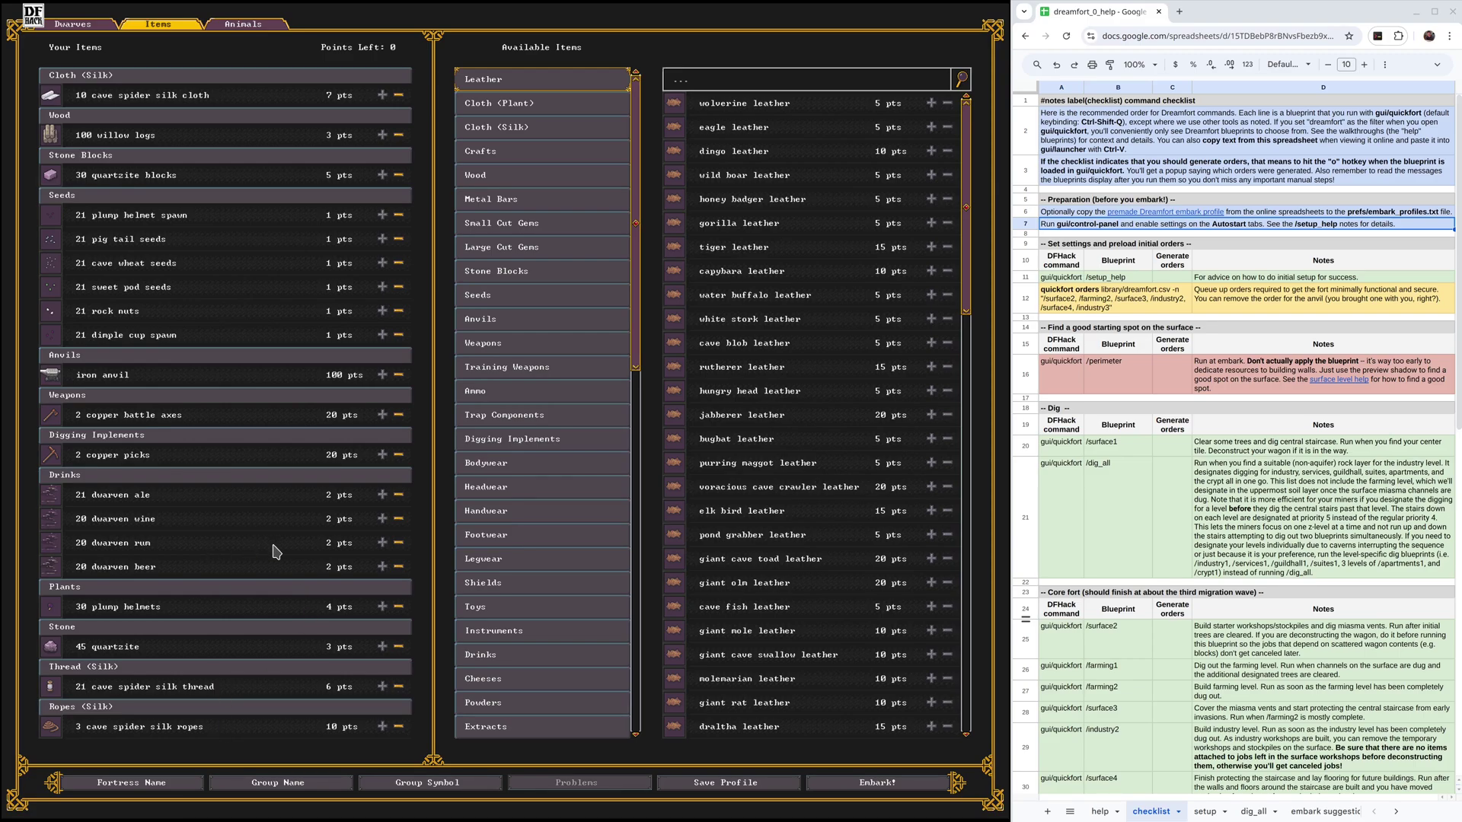
click(229, 23)
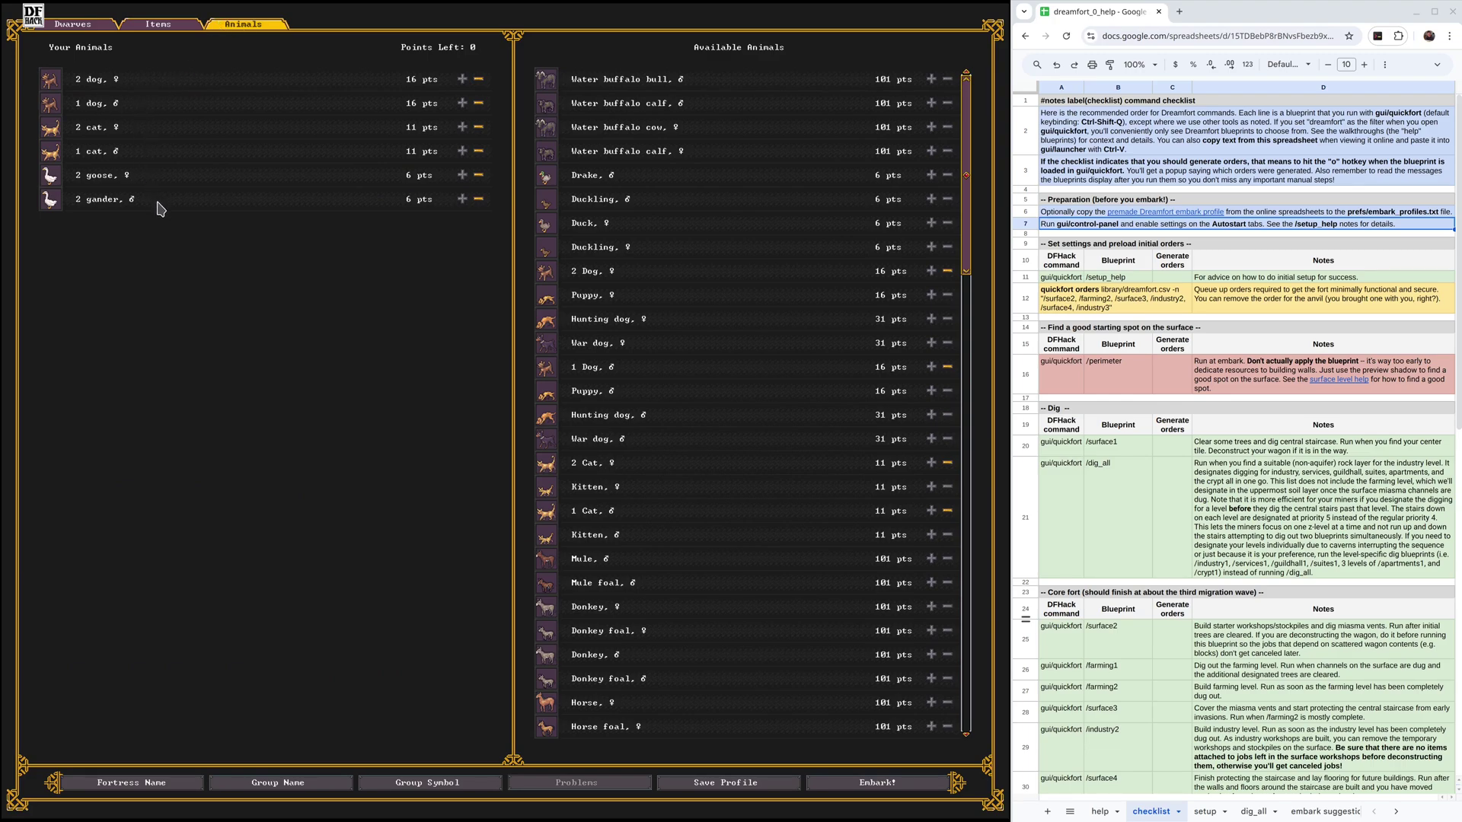
click(880, 790)
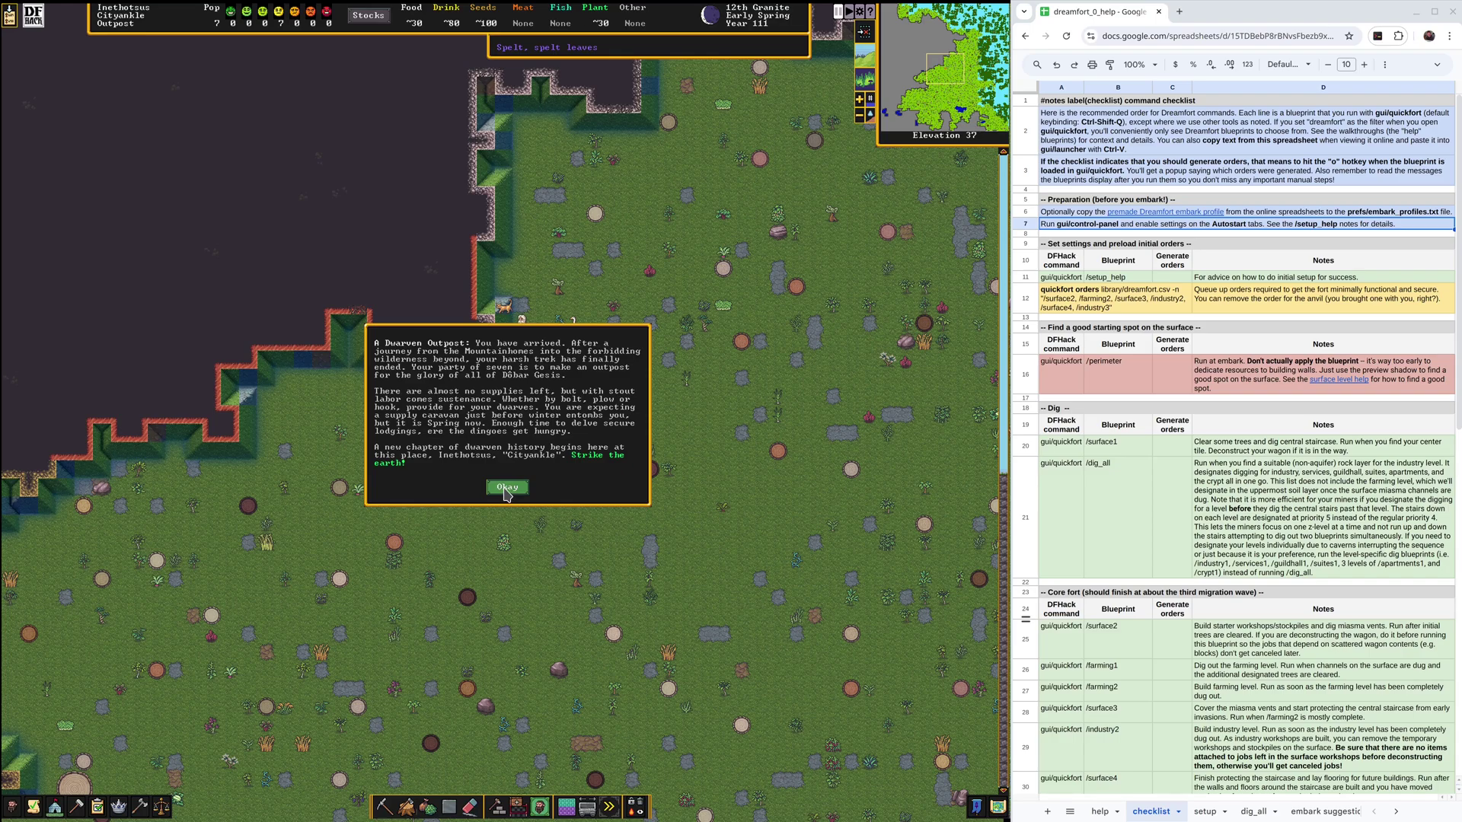
click(506, 491)
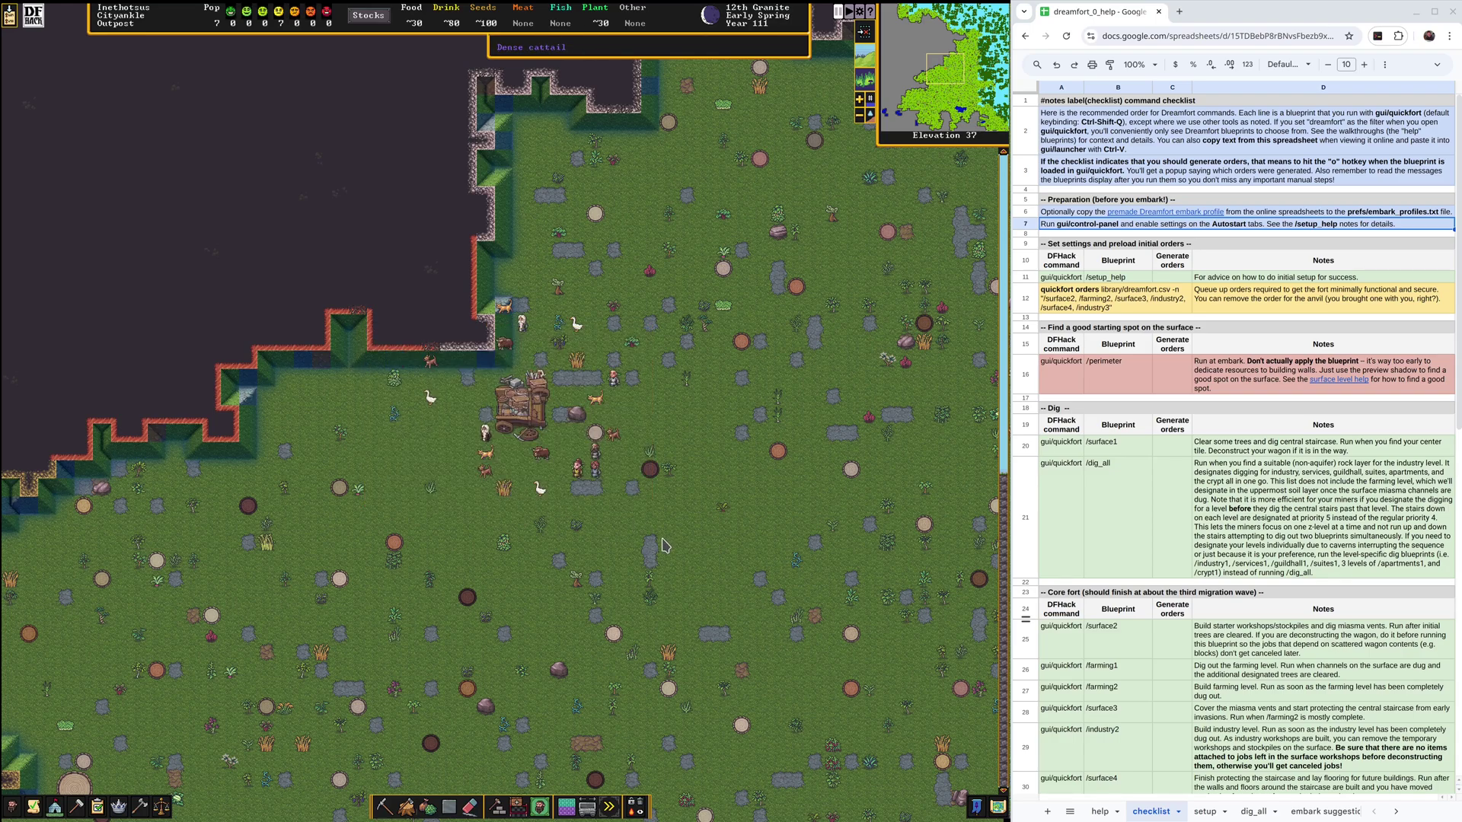